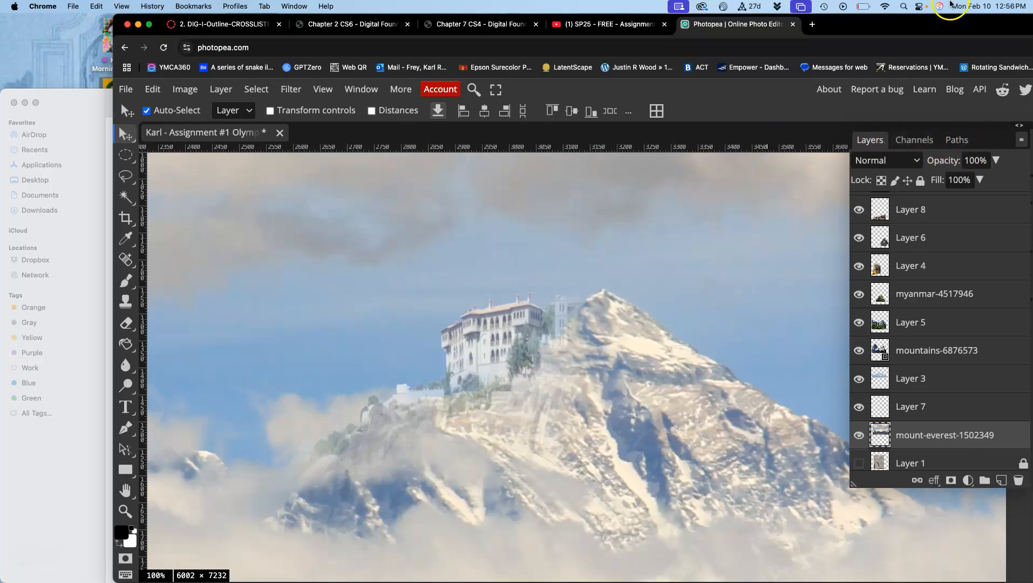
Compare the image before and after the Levels adjustment through its history states, then return to the layer list.
{"action": "left_click", "coordinate": [361, 89]}
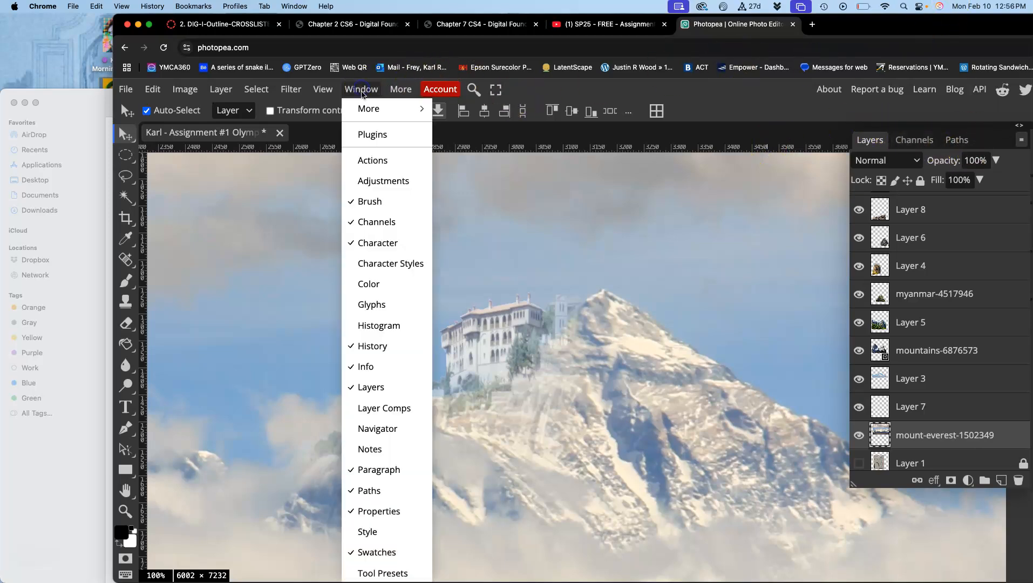
{"action": "left_click", "coordinate": [371, 345]}
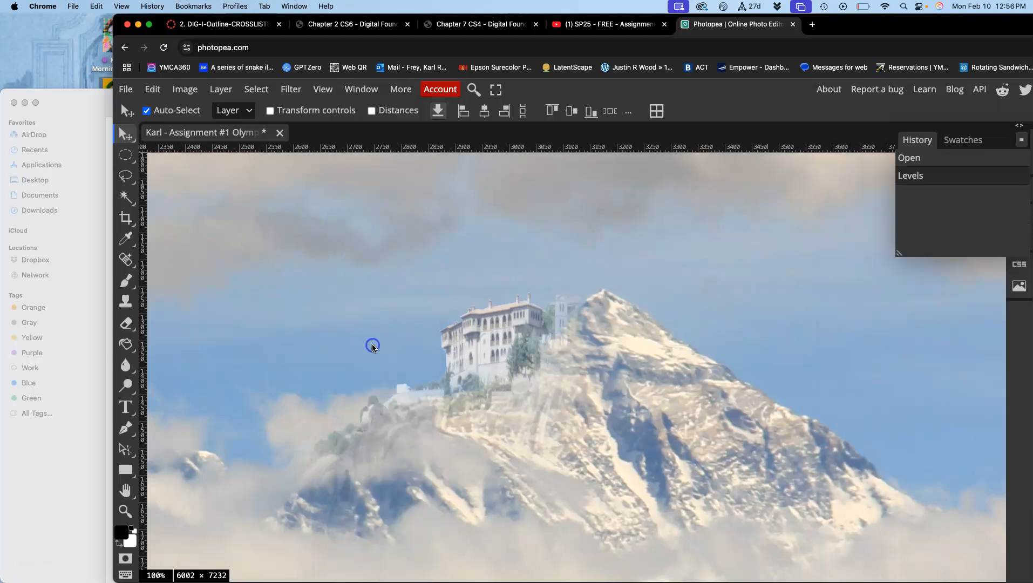
{"action": "left_click", "coordinate": [915, 163]}
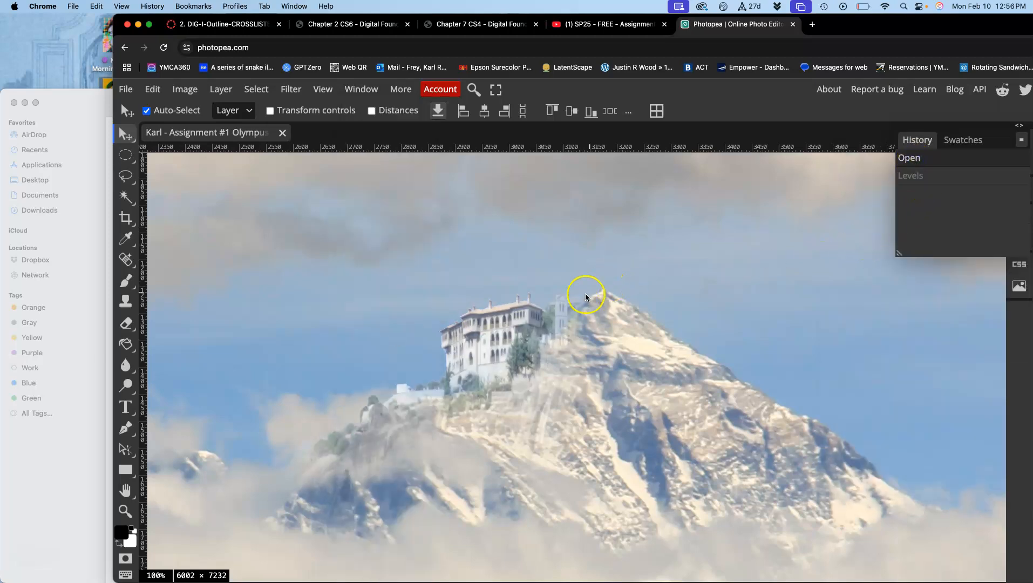
{"action": "left_click", "coordinate": [923, 178]}
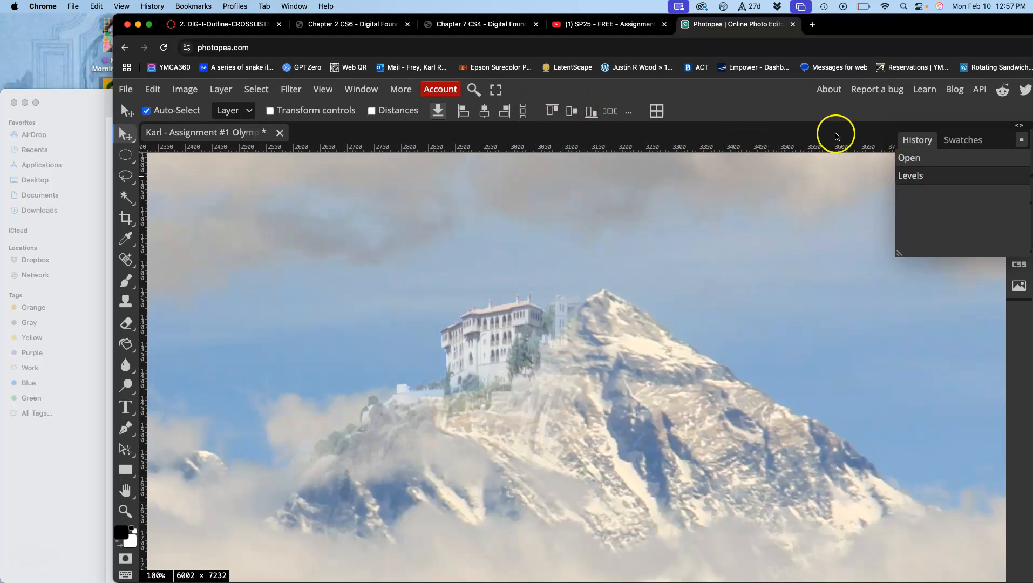
{"action": "left_click", "coordinate": [356, 91]}
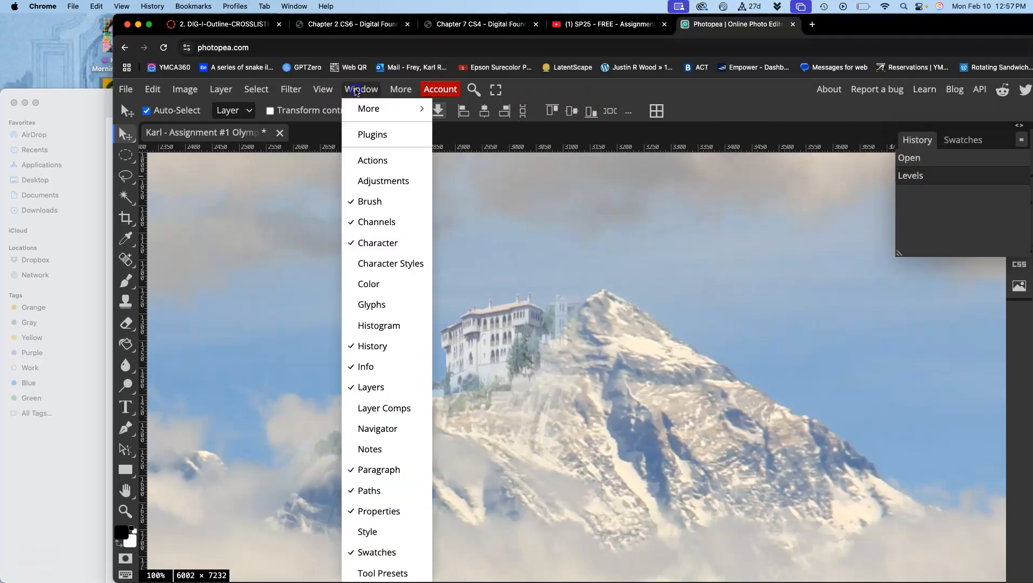
{"action": "left_click", "coordinate": [375, 387]}
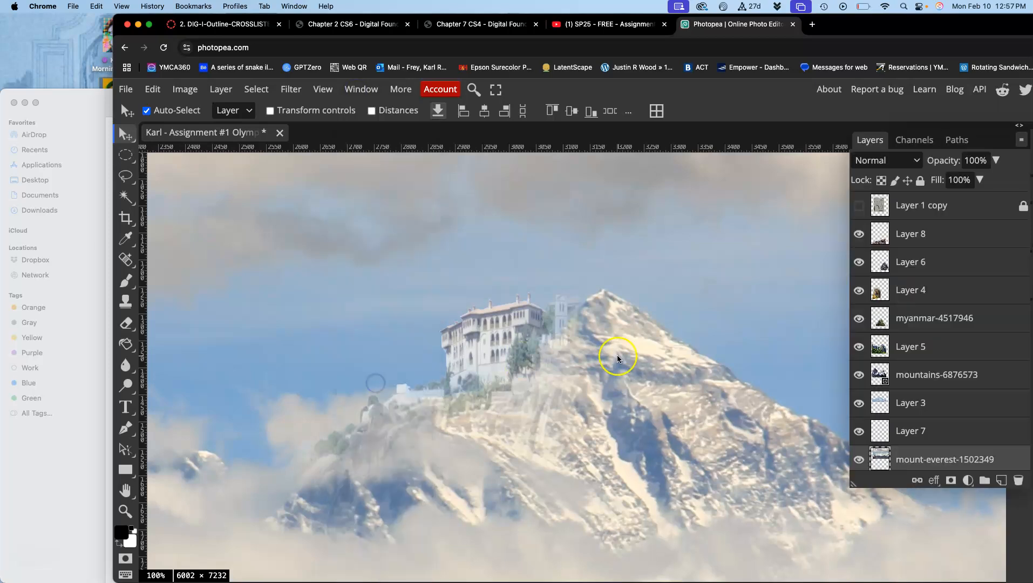
Try inverting the colors of the mount-everest-1502349 layer, check the effect across the composite, and undo the inversion.
{"action": "left_click", "coordinate": [186, 90]}
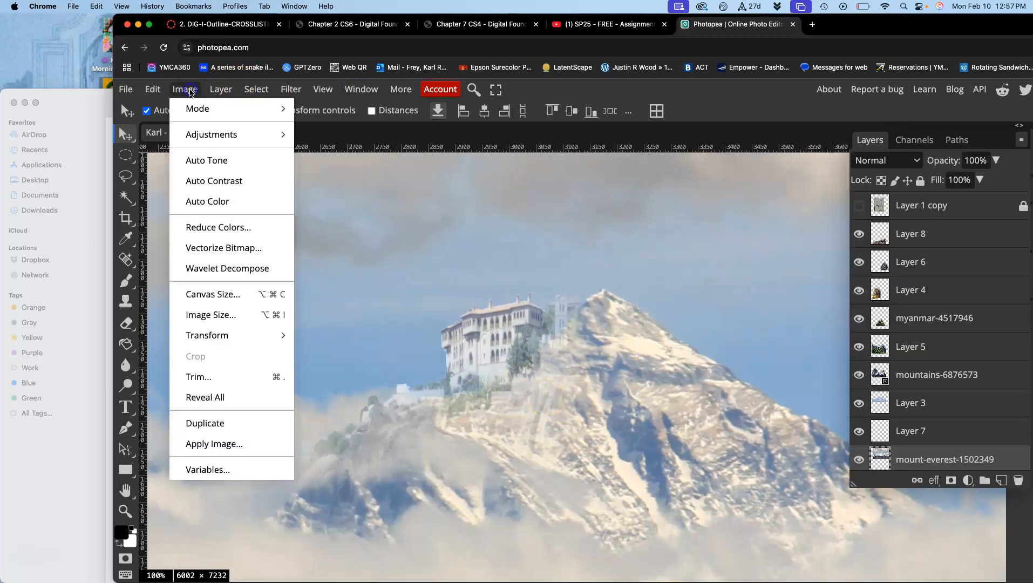
{"action": "mouse_move", "coordinate": [203, 134]}
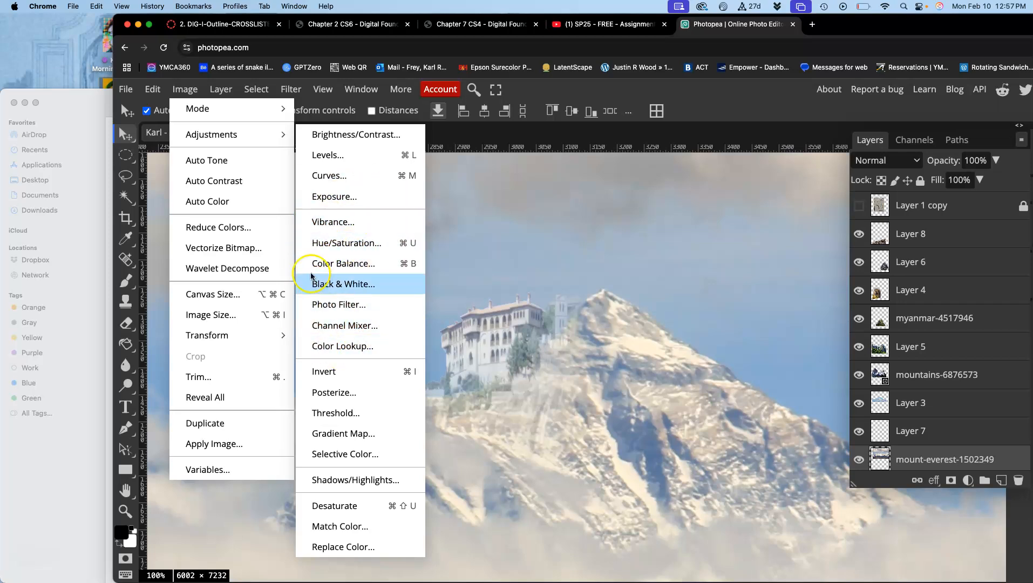
{"action": "left_click", "coordinate": [341, 269]}
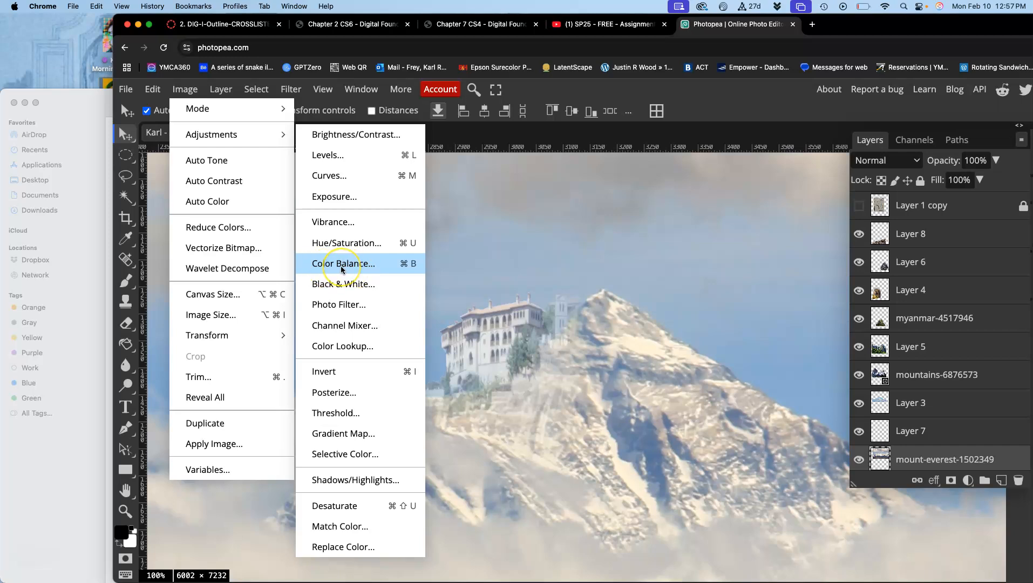
{"action": "left_click", "coordinate": [360, 313]}
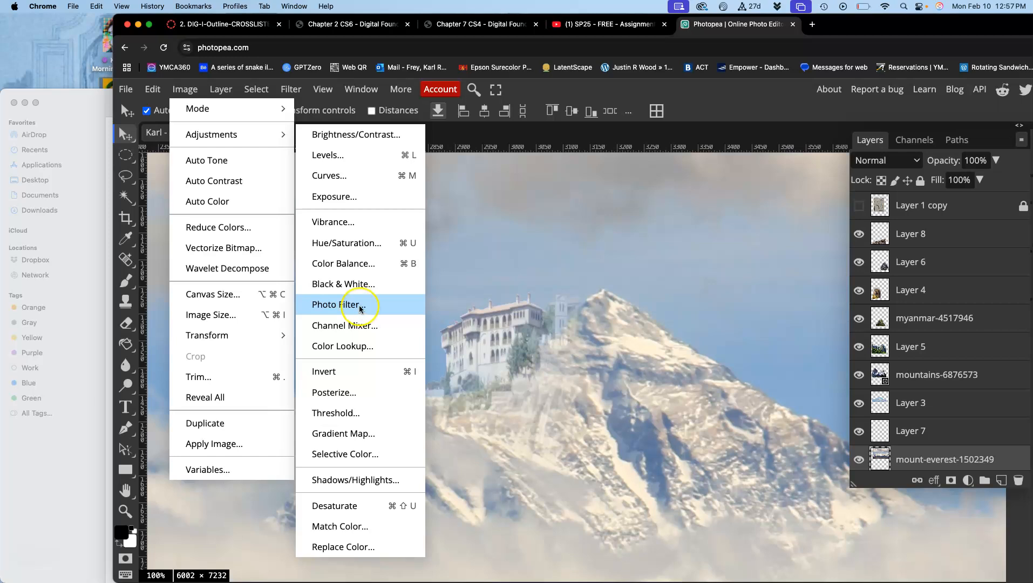
{"action": "left_click", "coordinate": [356, 255]}
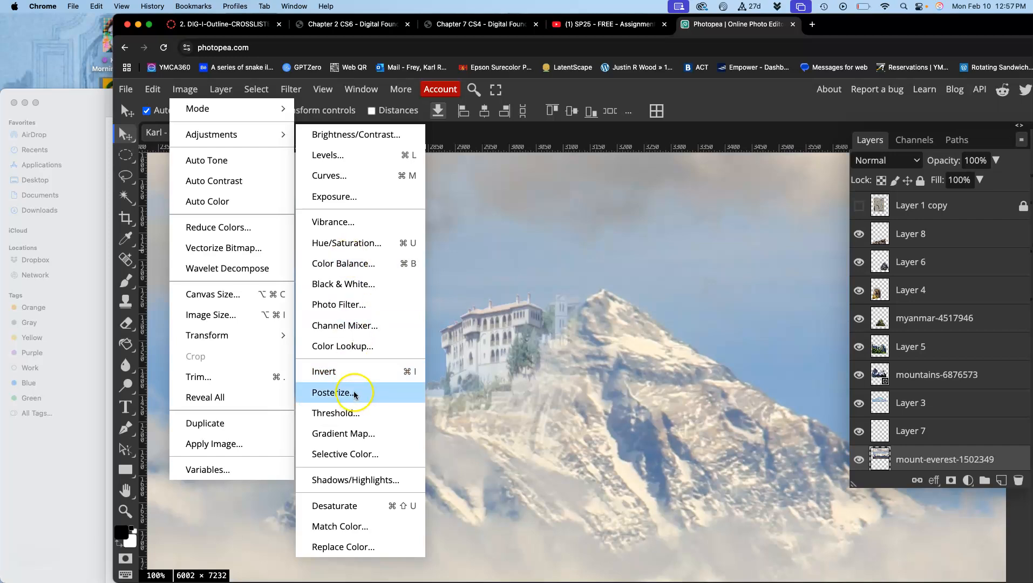
{"action": "left_click", "coordinate": [346, 374]}
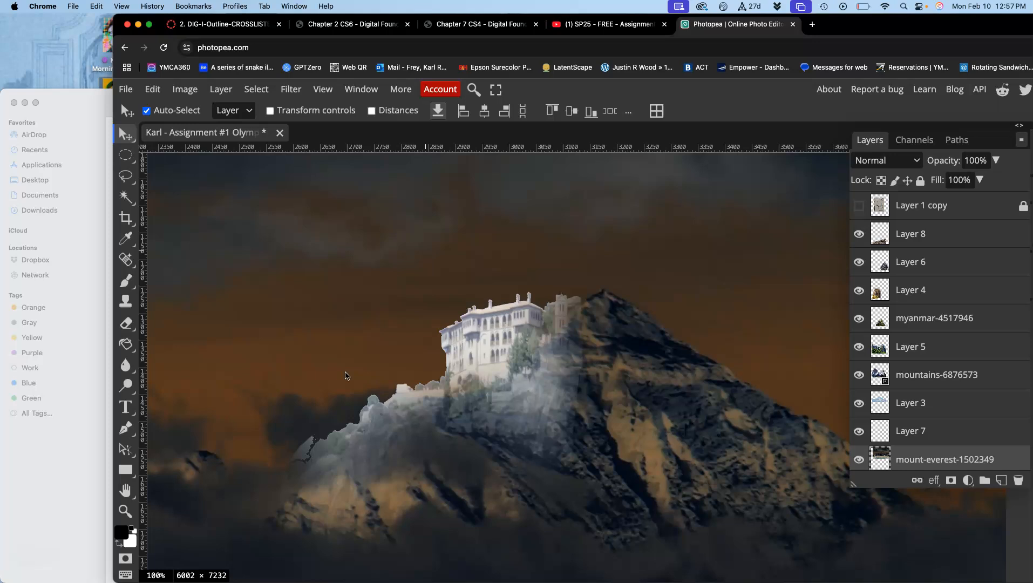
{"action": "scroll", "coordinate": [346, 375], "scroll_direction": "down", "scroll_amount": 5}
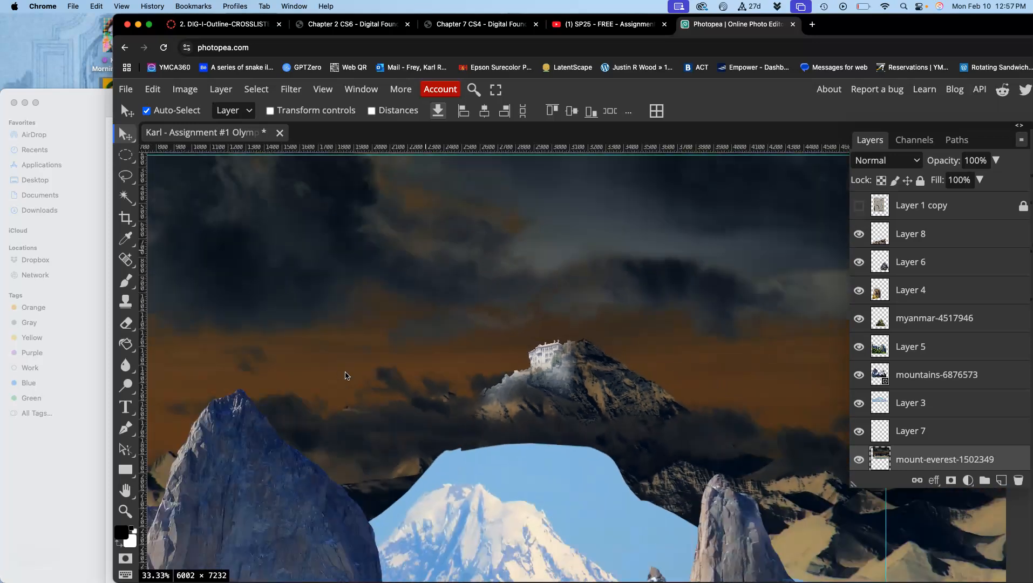
{"action": "scroll", "coordinate": [345, 375], "scroll_direction": "down", "scroll_amount": 2}
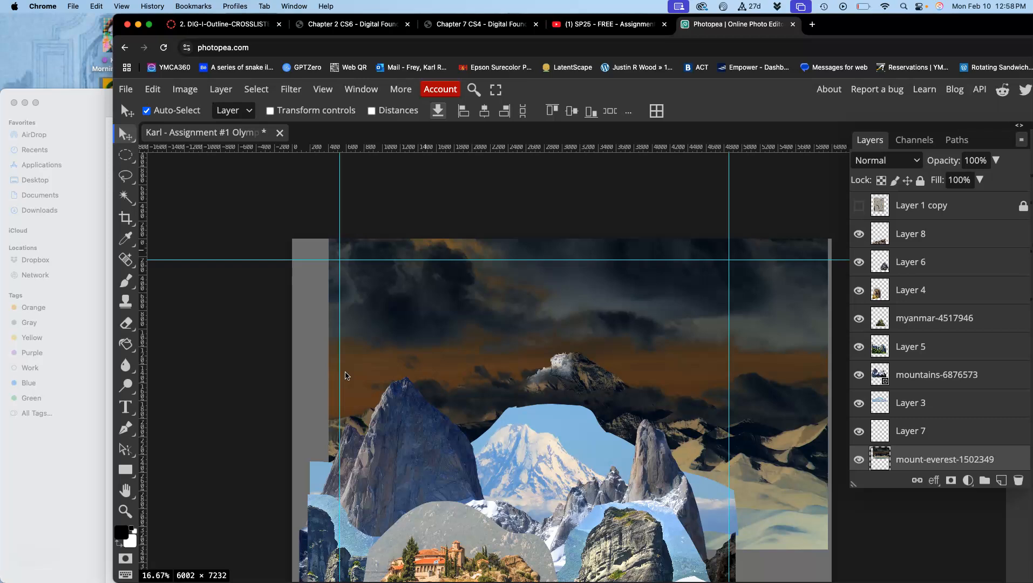
{"action": "scroll", "coordinate": [345, 375], "scroll_direction": "up", "scroll_amount": 2}
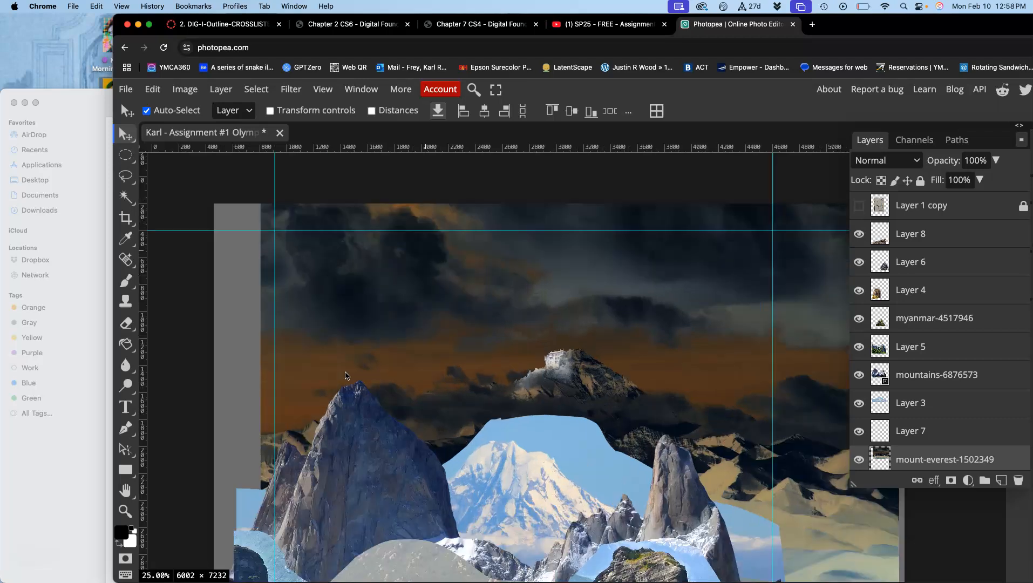
{"action": "key", "text": "super+z"}
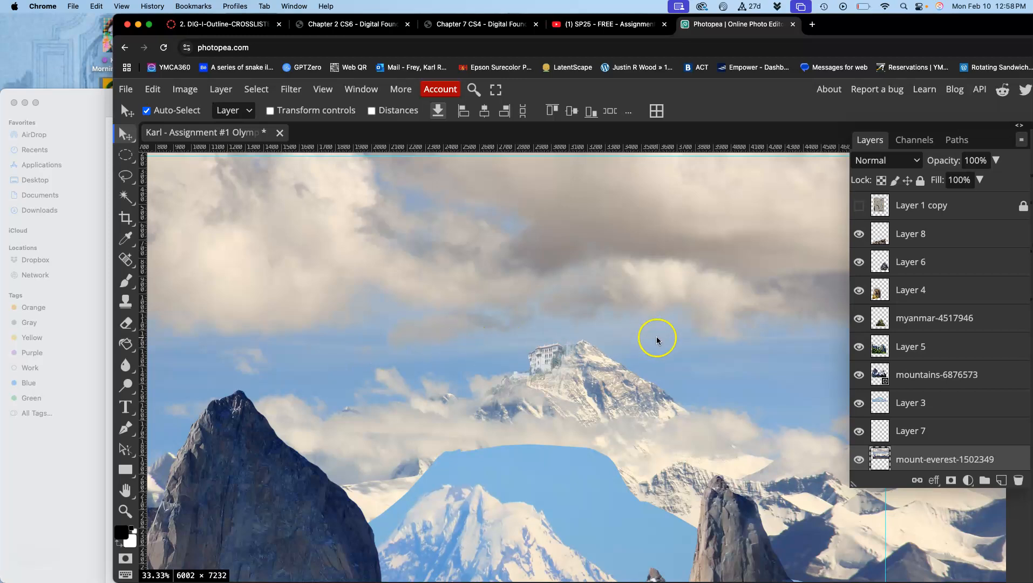
Select Layer 7, identify its content by toggling its visibility, and open a Color Balance adjustment for it.
{"action": "left_click", "coordinate": [898, 431]}
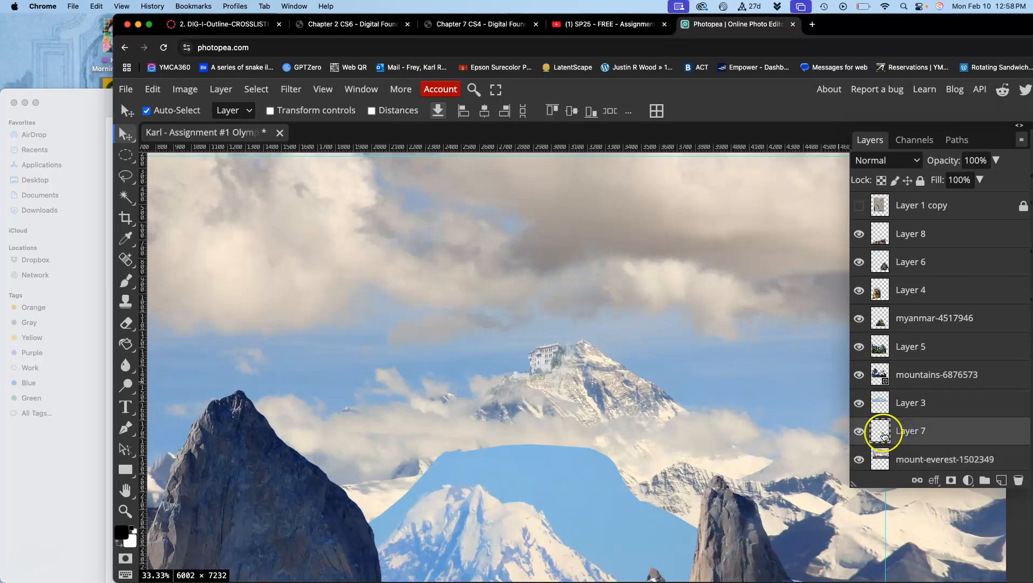
{"action": "left_click", "coordinate": [863, 431]}
{"action": "left_click", "coordinate": [859, 431]}
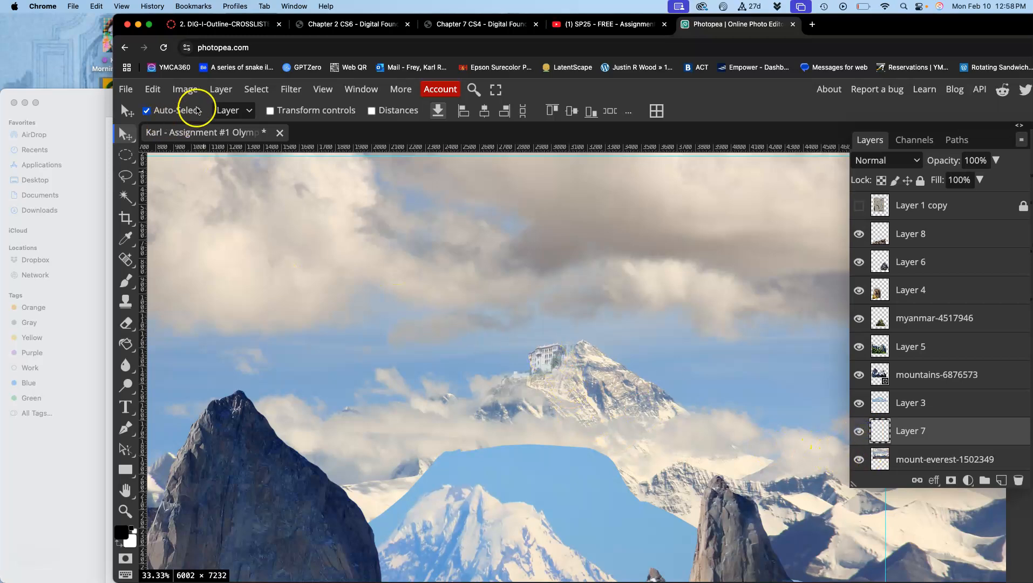
{"action": "left_click", "coordinate": [185, 89]}
{"action": "mouse_move", "coordinate": [201, 136]}
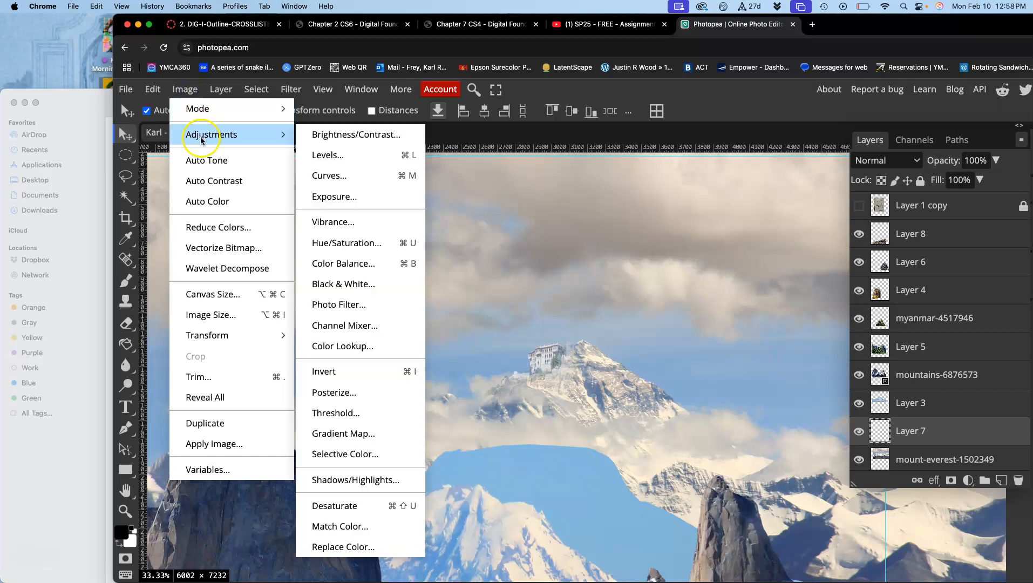
{"action": "left_click", "coordinate": [341, 263]}
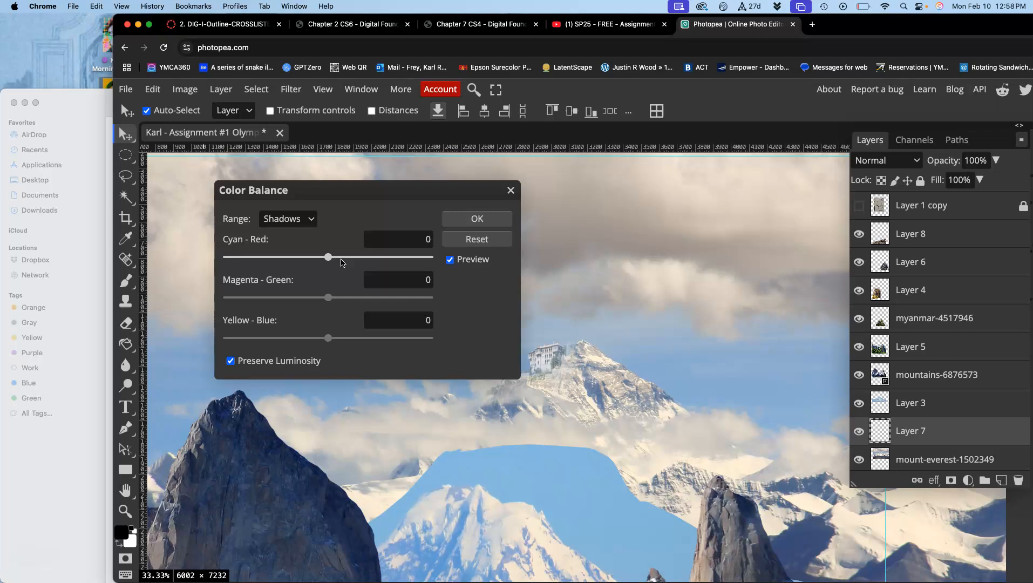
{"action": "left_click_drag", "start_coordinate": [375, 189], "coordinate": [341, 173]}
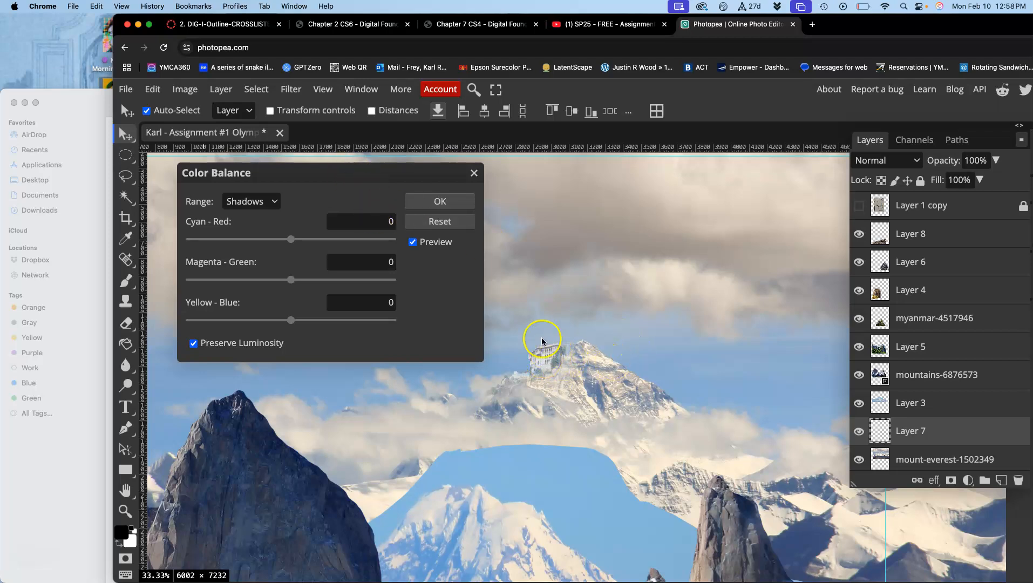
Set Layer 7's Midtones color balance to Cyan-Red -22, Magenta-Green -20 and Yellow-Blue -17.
{"action": "left_click", "coordinate": [246, 204]}
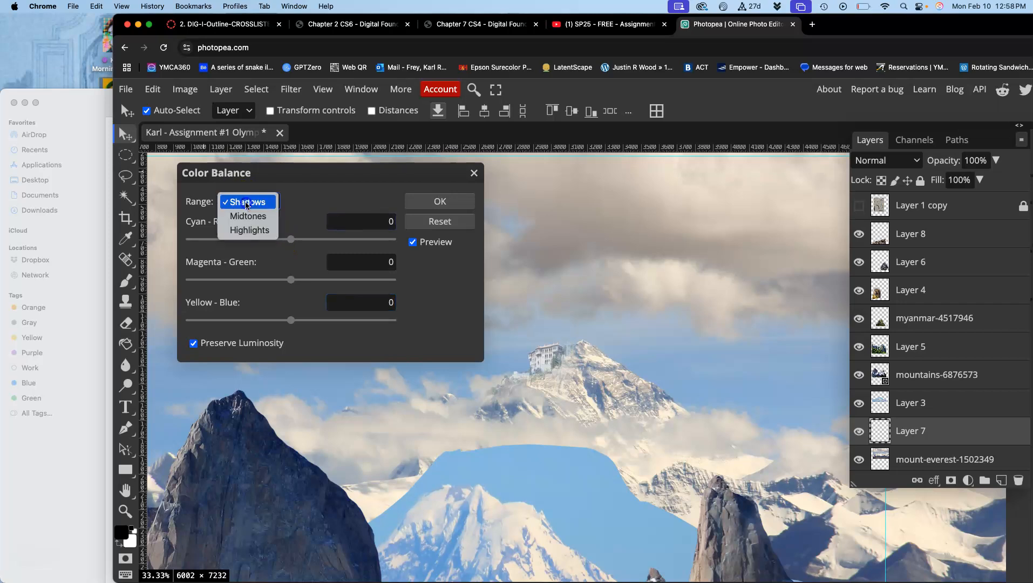
{"action": "left_click", "coordinate": [242, 217]}
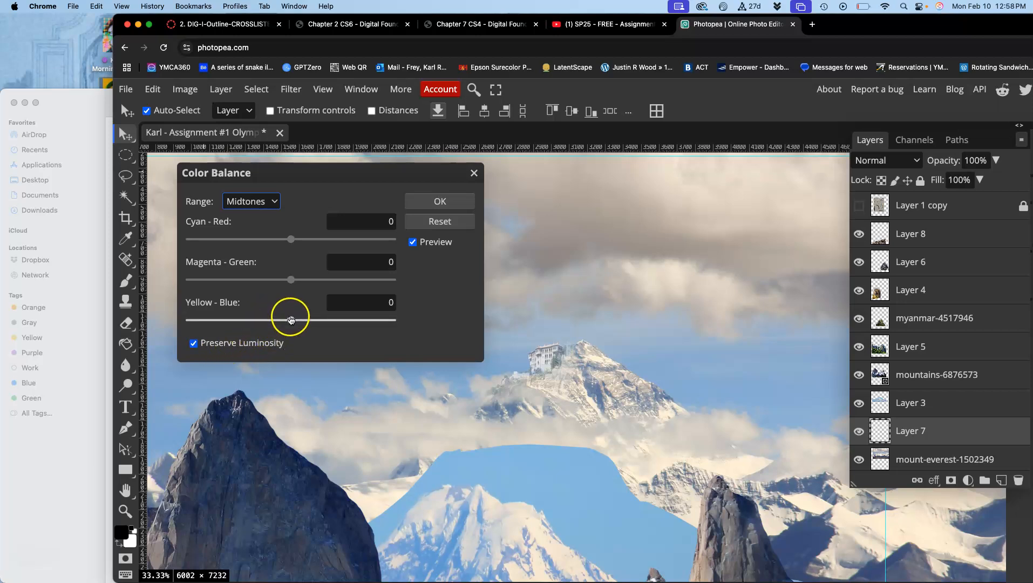
{"action": "mouse_move", "coordinate": [289, 321]}
{"action": "left_mouse_down"}
{"action": "mouse_move", "coordinate": [252, 321]}
{"action": "mouse_move", "coordinate": [380, 319]}
{"action": "mouse_move", "coordinate": [272, 324]}
{"action": "left_mouse_up"}
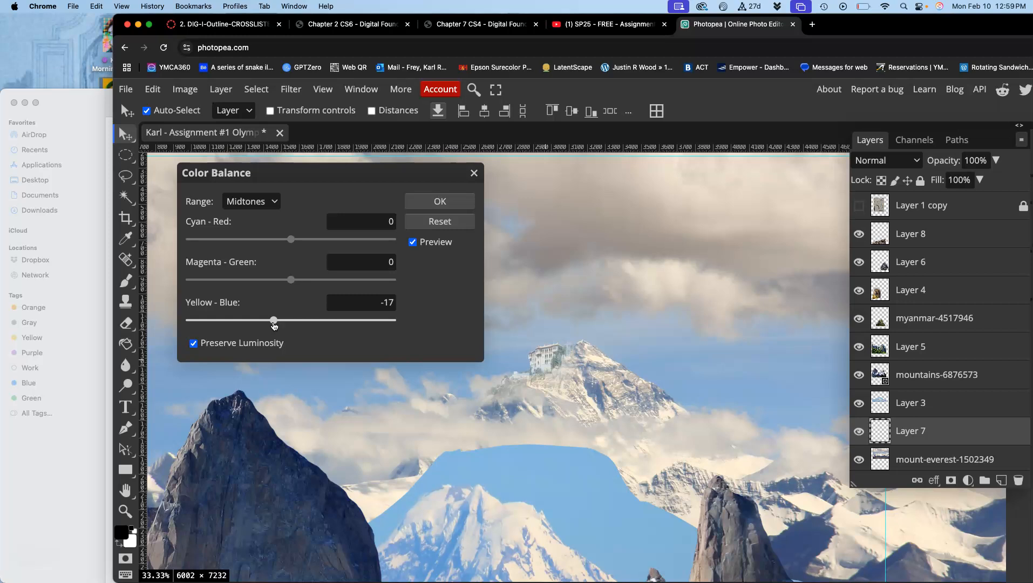
{"action": "left_click", "coordinate": [290, 240]}
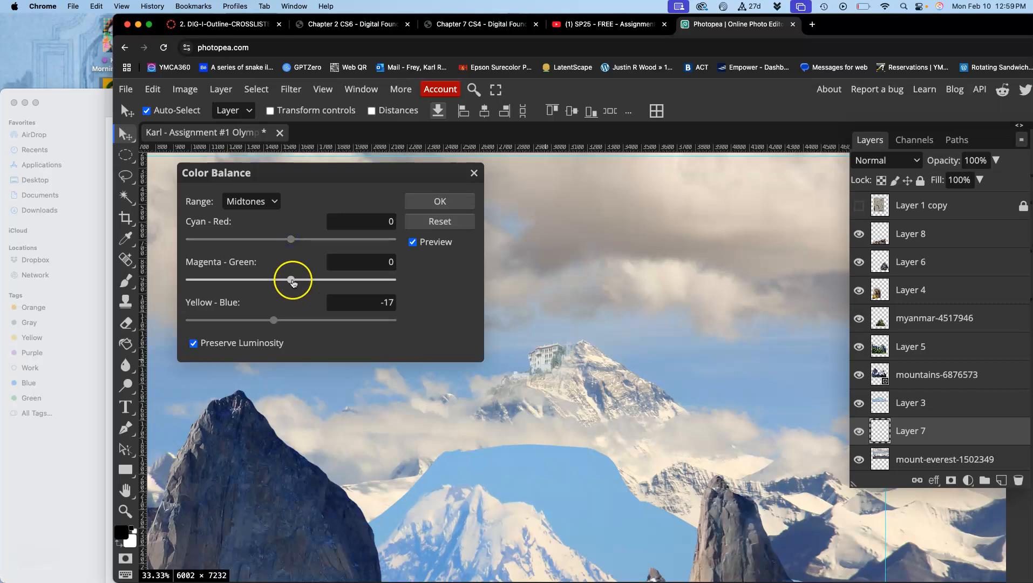
{"action": "left_click_drag", "start_coordinate": [291, 280], "coordinate": [346, 283]}
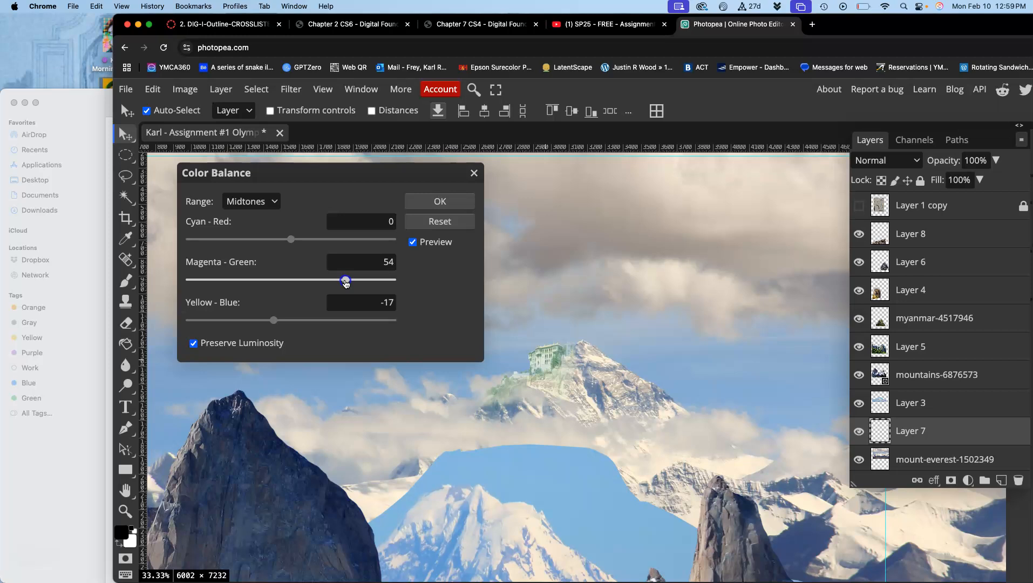
{"action": "left_click_drag", "start_coordinate": [345, 282], "coordinate": [265, 286]}
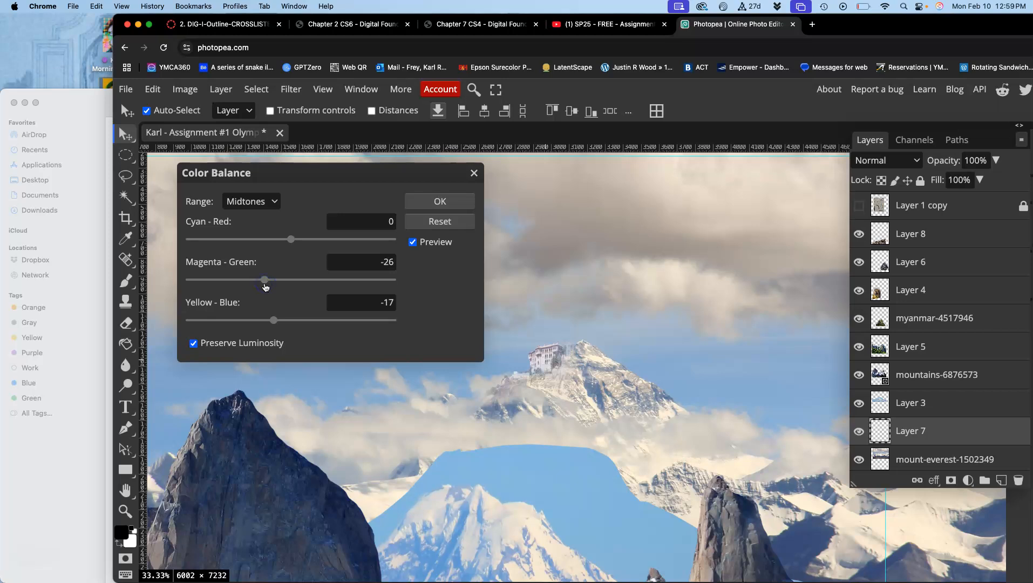
{"action": "left_click_drag", "start_coordinate": [267, 283], "coordinate": [271, 283]}
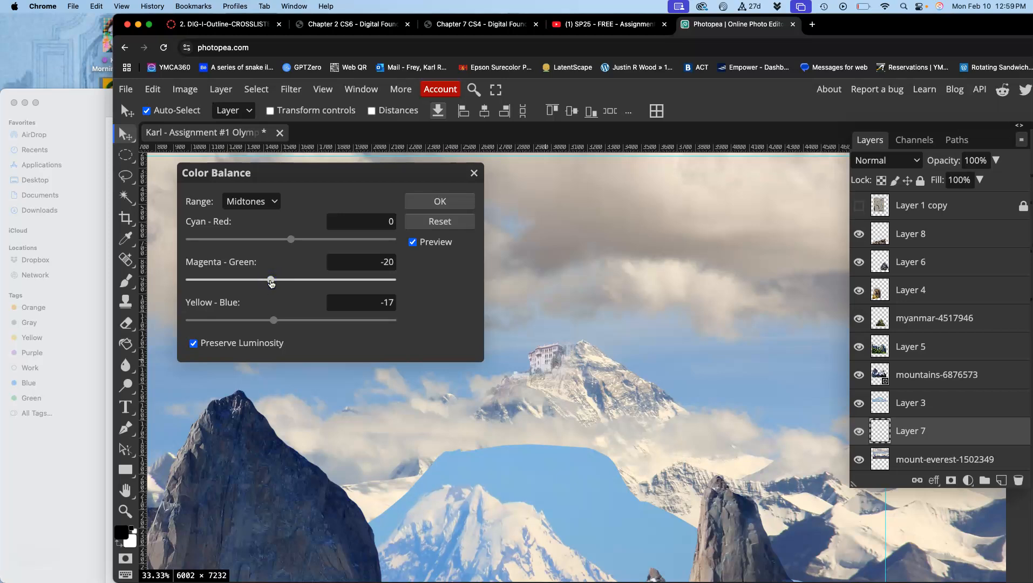
{"action": "left_click_drag", "start_coordinate": [292, 239], "coordinate": [268, 249]}
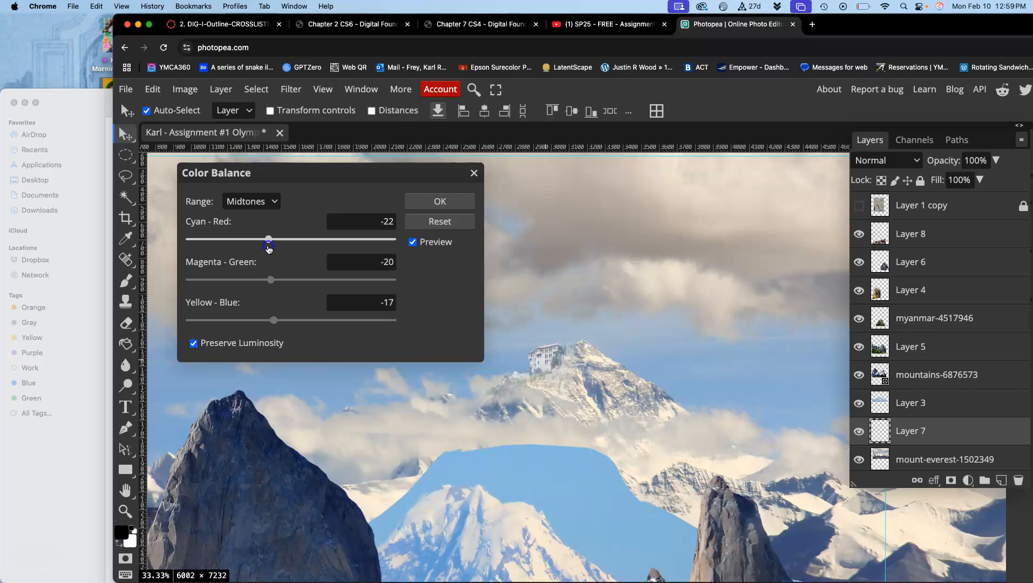
{"action": "left_click", "coordinate": [346, 219]}
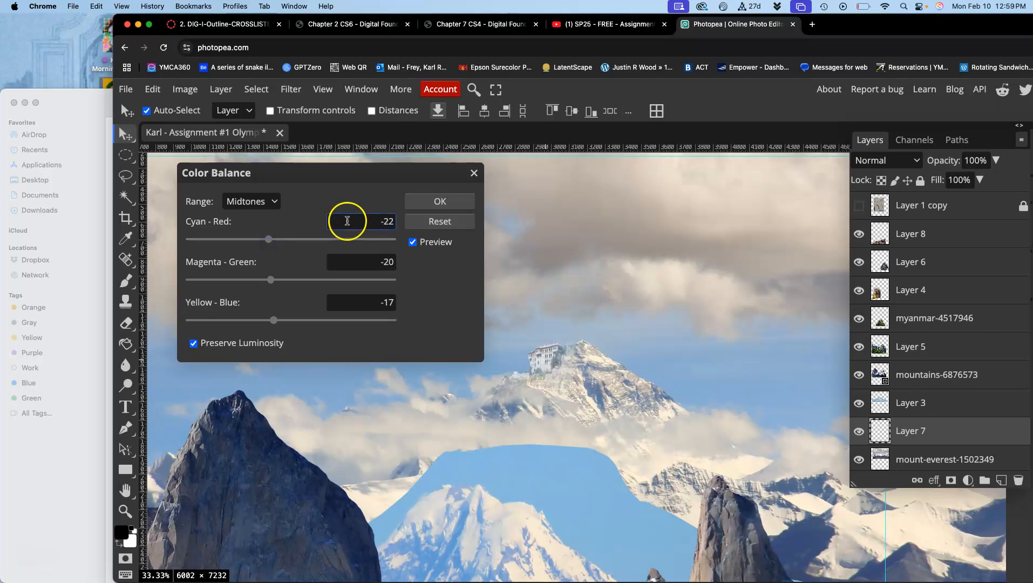
Set the Yellow-Blue balance of Layer 7's Highlights to -6.
{"action": "left_click", "coordinate": [273, 204]}
{"action": "left_click", "coordinate": [260, 193]}
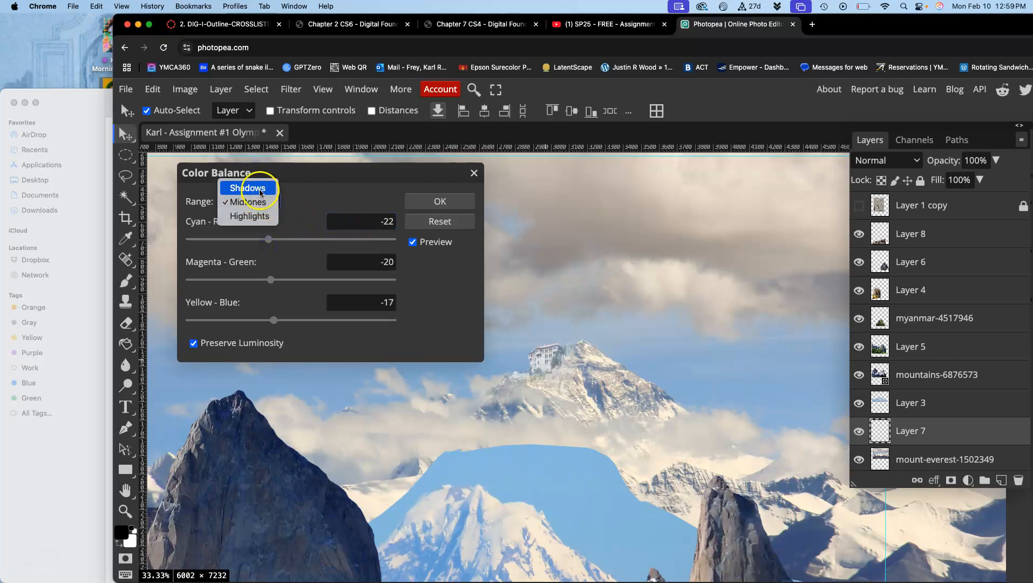
{"action": "left_click", "coordinate": [248, 216]}
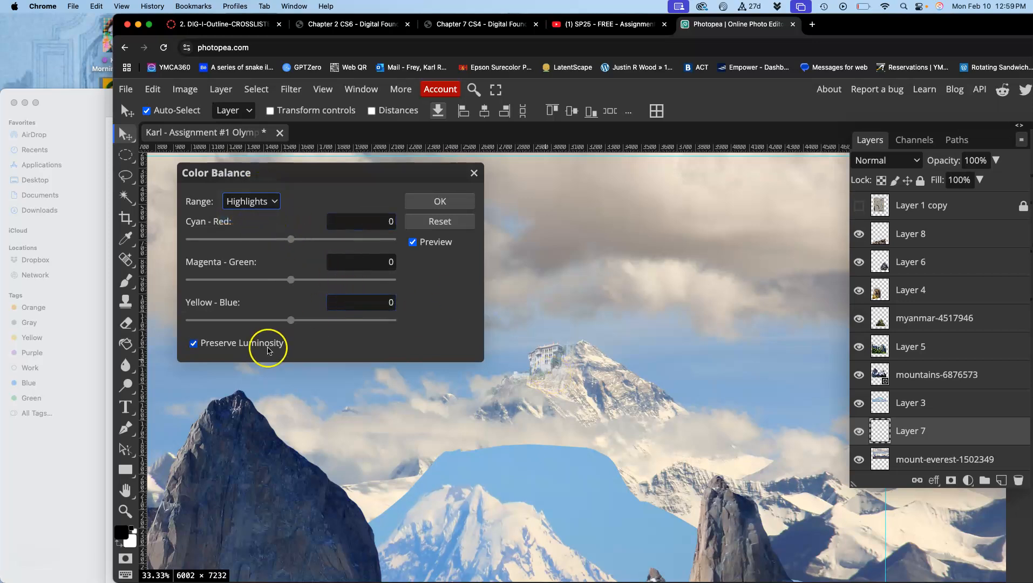
{"action": "left_click_drag", "start_coordinate": [288, 322], "coordinate": [286, 323]}
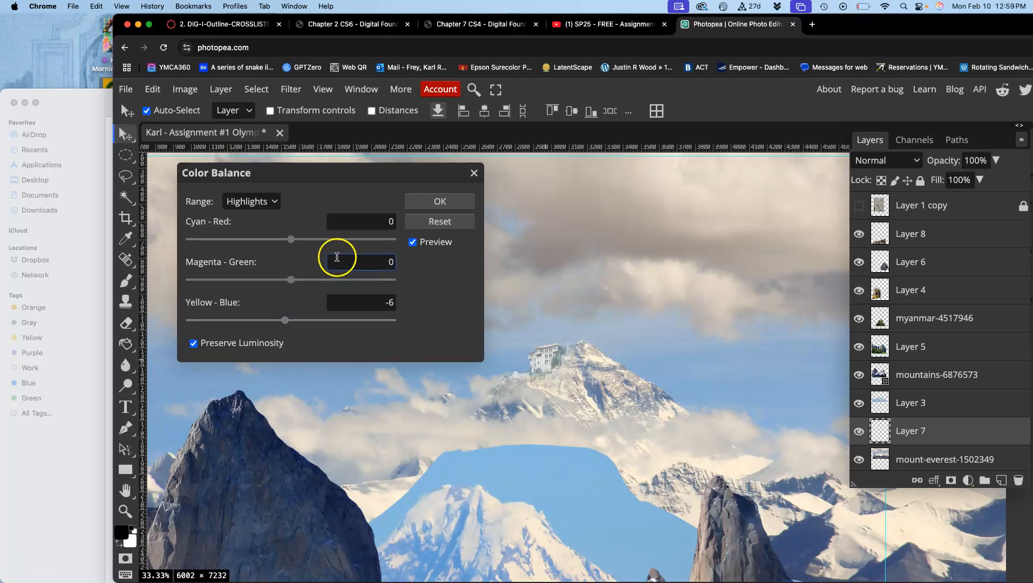
Set the Cyan-Red balance of Layer 7's Shadows to -13 and apply the Color Balance adjustment.
{"action": "left_click", "coordinate": [259, 205]}
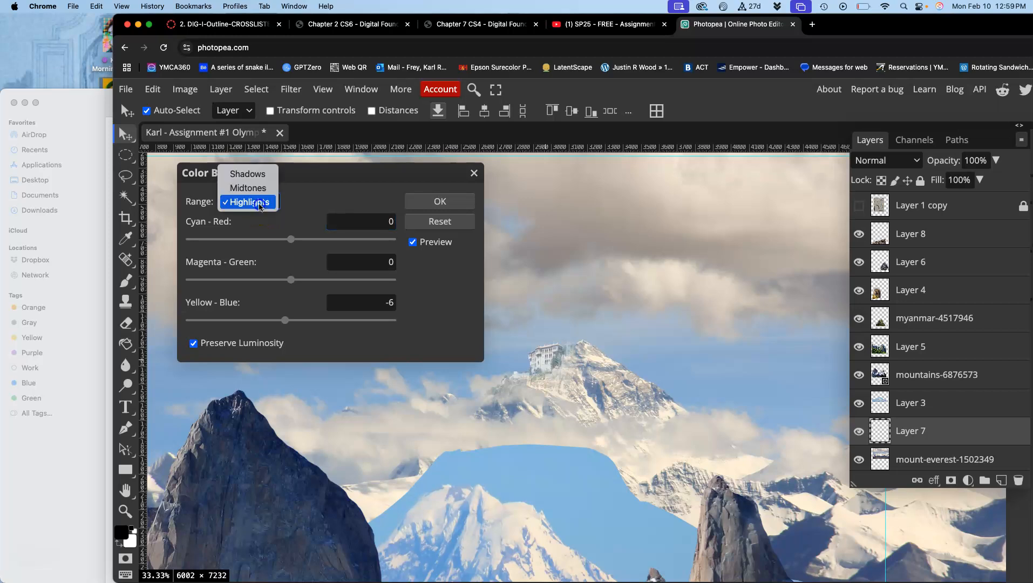
{"action": "left_click", "coordinate": [246, 173]}
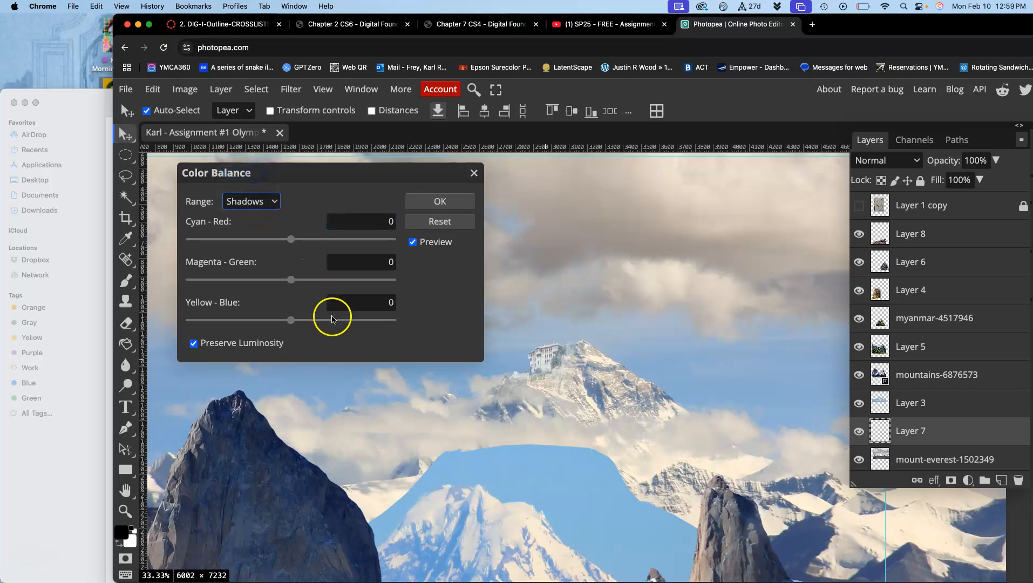
{"action": "left_click", "coordinate": [289, 240]}
{"action": "left_click_drag", "start_coordinate": [289, 242], "coordinate": [277, 241]}
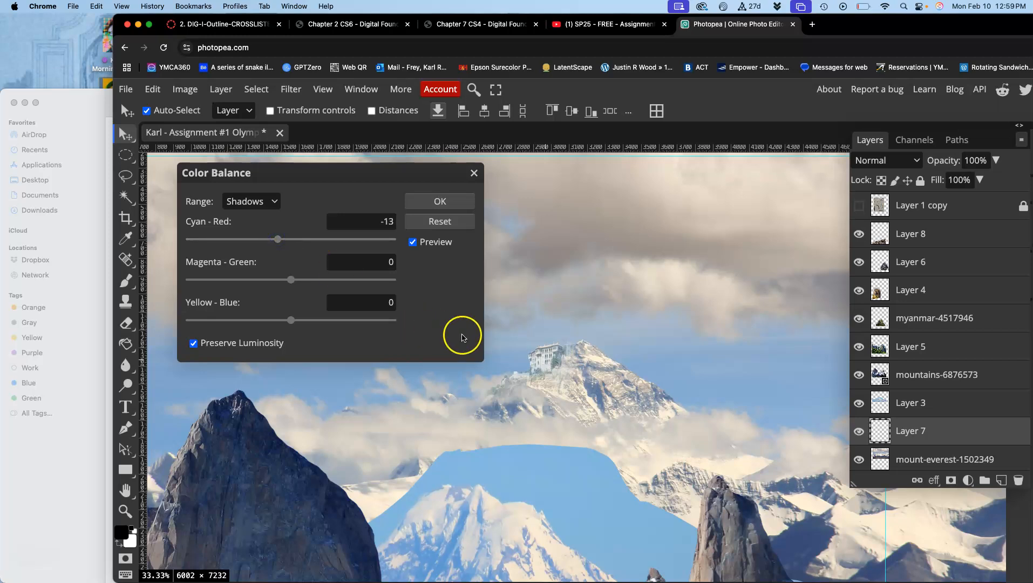
{"action": "left_click", "coordinate": [432, 203]}
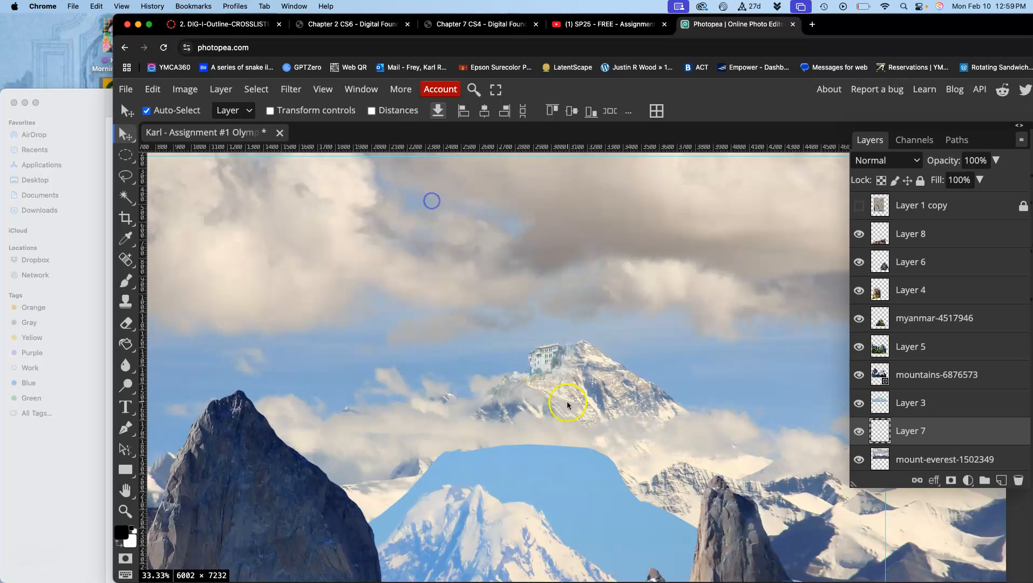
Examine up close and from a distance how the color-corrected building blends with the mountain peak.
{"action": "scroll", "coordinate": [556, 407], "scroll_direction": "up", "scroll_amount": 1}
{"action": "scroll", "coordinate": [557, 406], "scroll_direction": "up", "scroll_amount": 6}
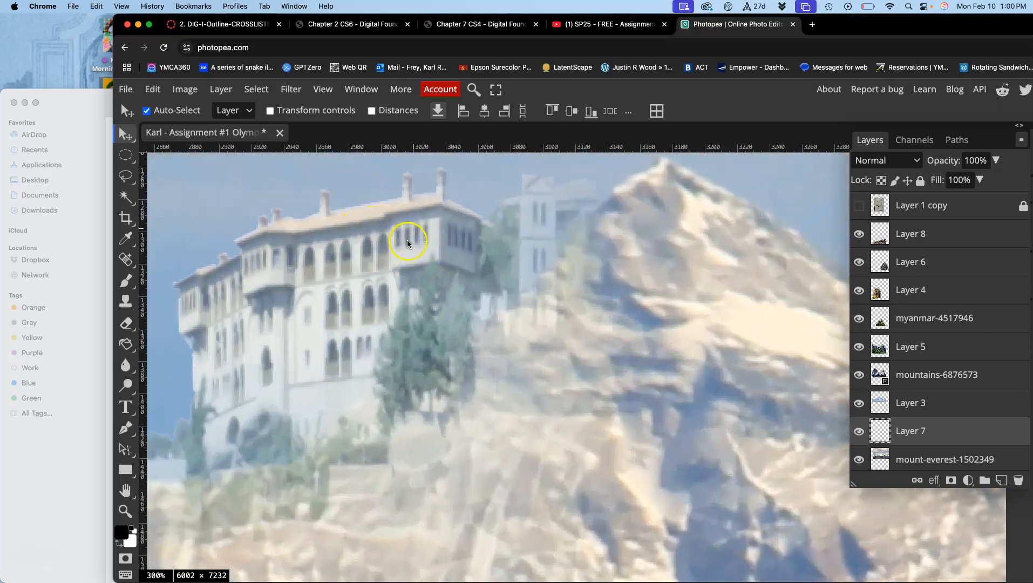
{"action": "scroll", "coordinate": [444, 285], "scroll_direction": "down", "scroll_amount": 2}
{"action": "scroll", "coordinate": [444, 285], "scroll_direction": "left", "scroll_amount": 2}
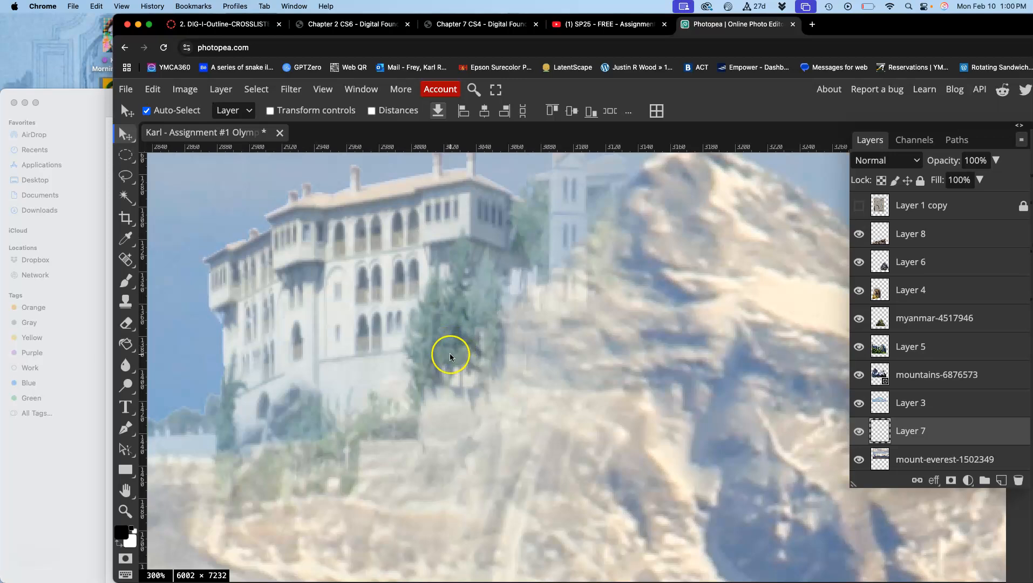
{"action": "scroll", "coordinate": [449, 350], "scroll_direction": "left", "scroll_amount": 2}
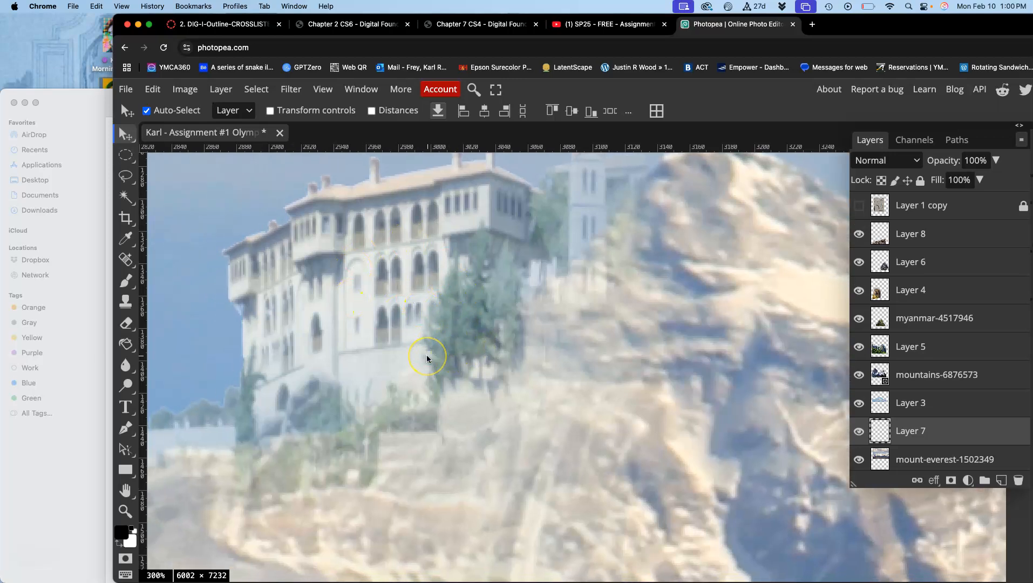
{"action": "scroll", "coordinate": [426, 358], "scroll_direction": "down", "scroll_amount": 5}
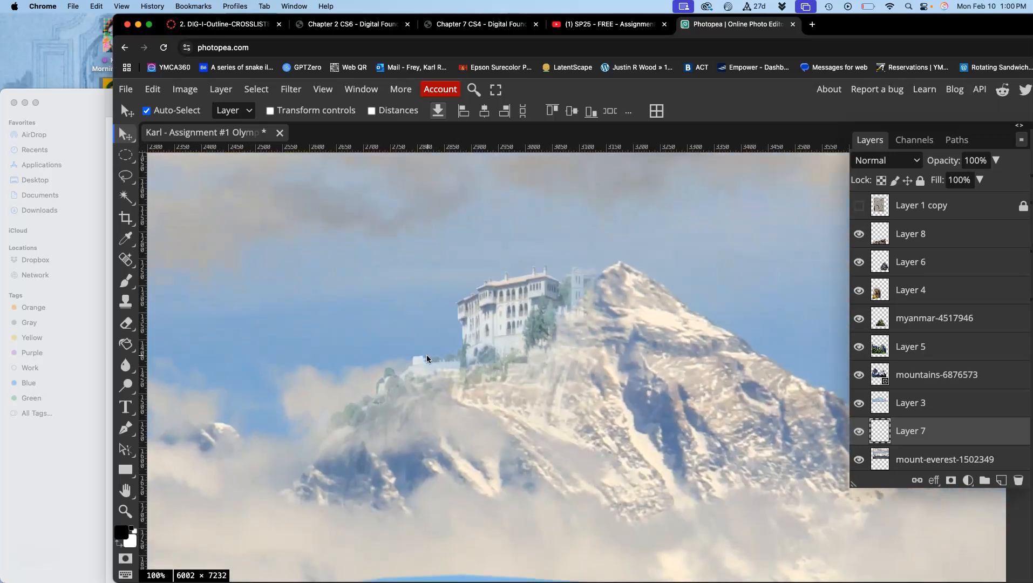
{"action": "scroll", "coordinate": [461, 340], "scroll_direction": "down", "scroll_amount": 3}
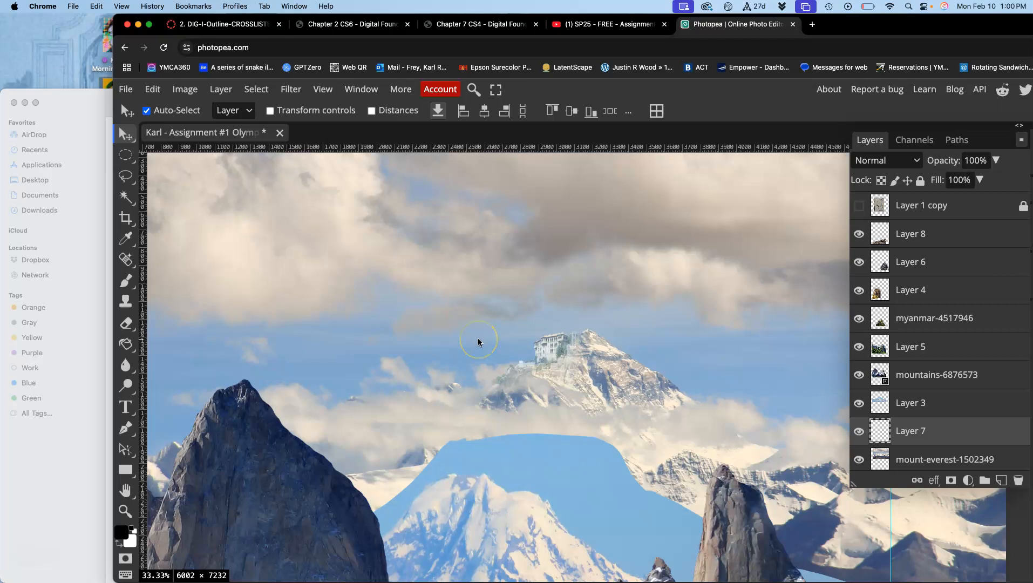
{"action": "scroll", "coordinate": [477, 340], "scroll_direction": "up", "scroll_amount": 3}
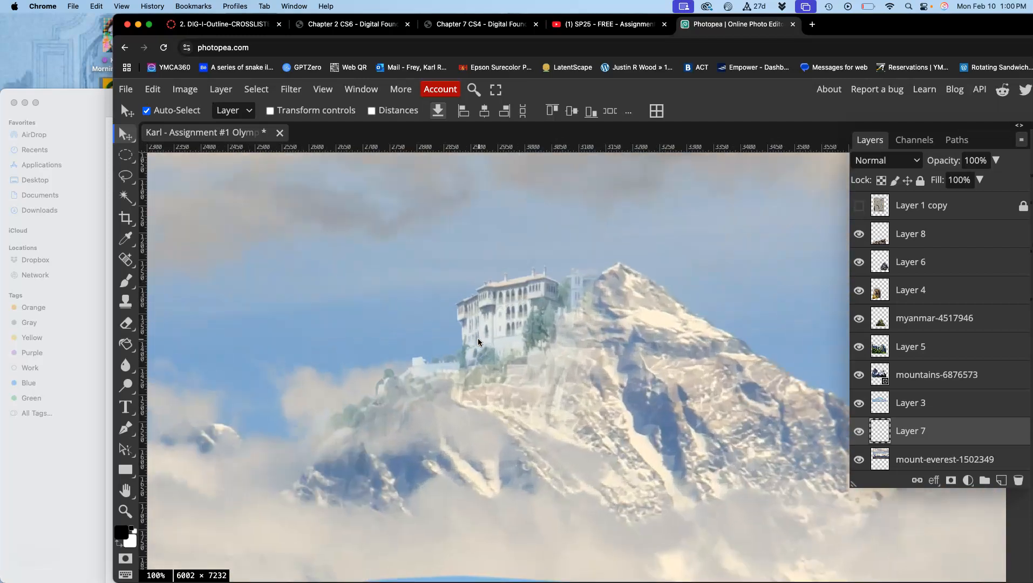
Start a Hue/Saturation adjustment on Layer 7 and set the Hue to 19, keeping the building in view.
{"action": "left_click", "coordinate": [186, 89]}
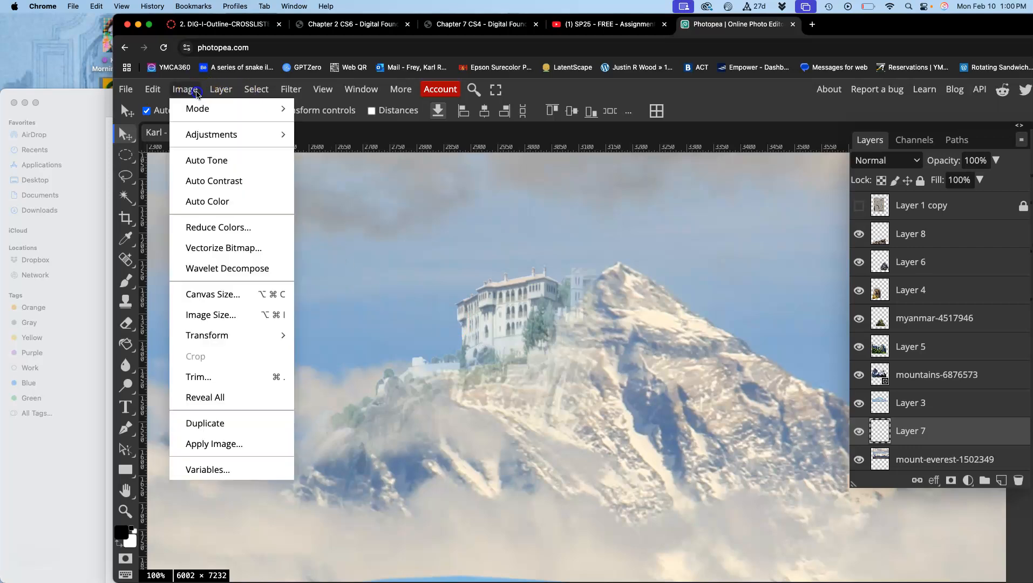
{"action": "mouse_move", "coordinate": [210, 136]}
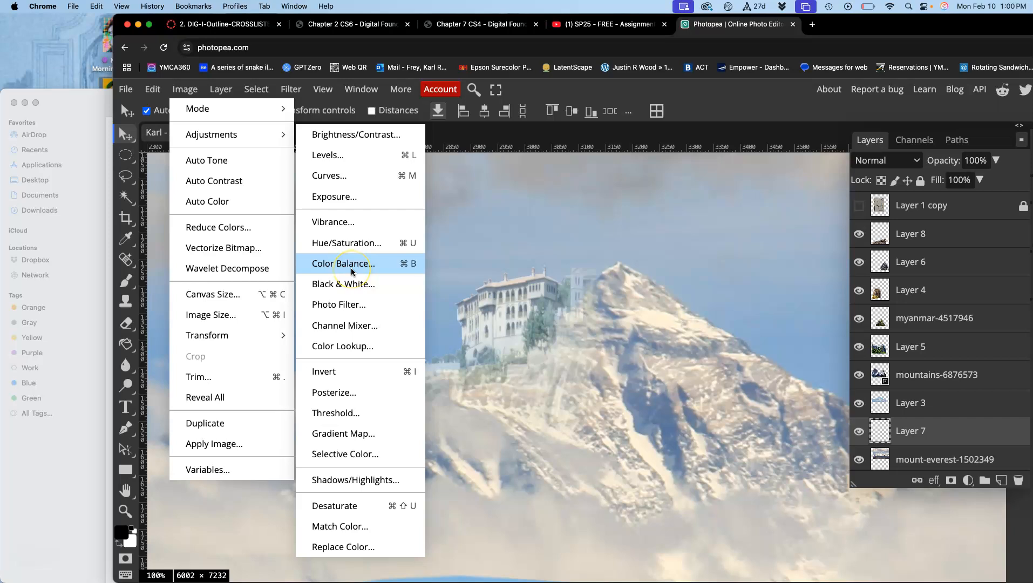
{"action": "left_click", "coordinate": [350, 244]}
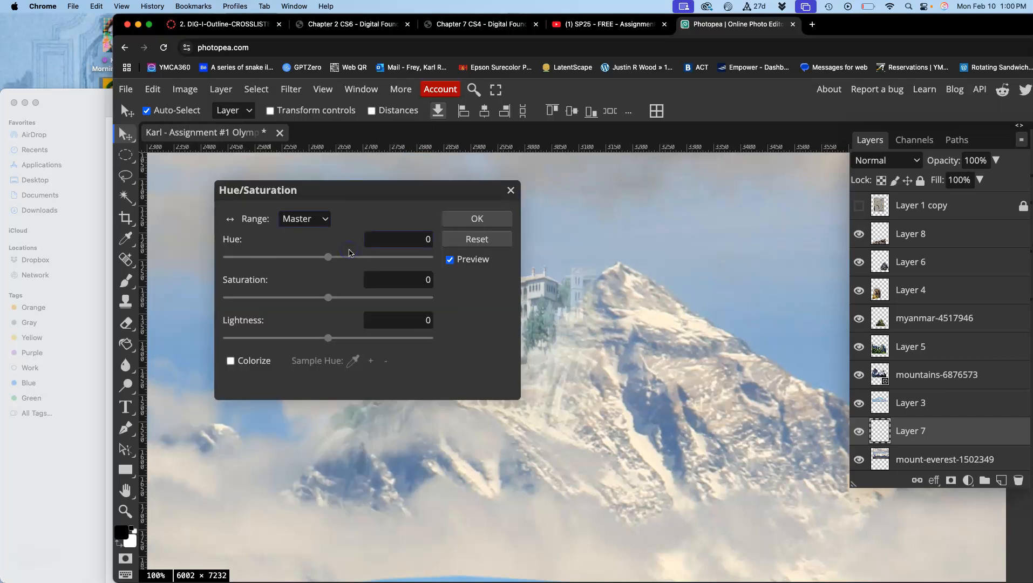
{"action": "left_click_drag", "start_coordinate": [376, 190], "coordinate": [309, 197]}
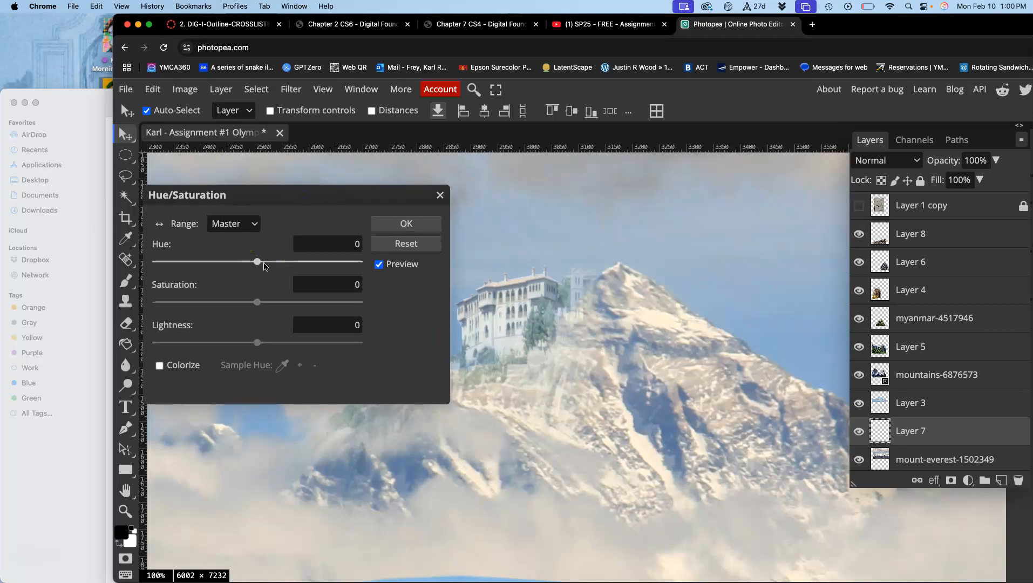
{"action": "mouse_move", "coordinate": [258, 264]}
{"action": "left_mouse_down"}
{"action": "mouse_move", "coordinate": [361, 266]}
{"action": "mouse_move", "coordinate": [162, 263]}
{"action": "mouse_move", "coordinate": [379, 275]}
{"action": "mouse_move", "coordinate": [222, 271]}
{"action": "mouse_move", "coordinate": [297, 270]}
{"action": "mouse_move", "coordinate": [224, 266]}
{"action": "mouse_move", "coordinate": [268, 268]}
{"action": "left_mouse_up"}
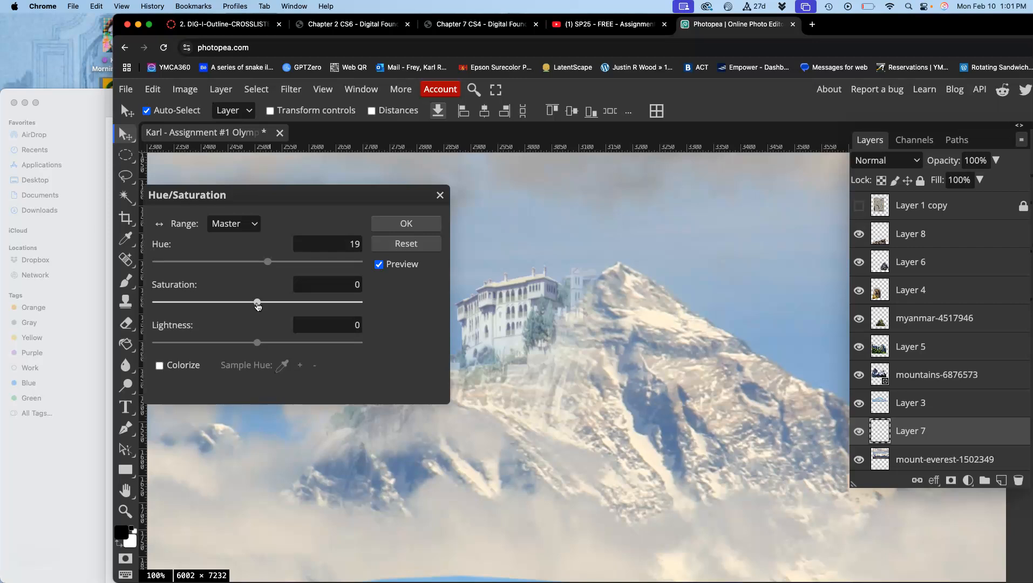
Set Layer 7's Saturation to -9 and Lightness to -1, and apply the Hue/Saturation adjustment.
{"action": "left_click_drag", "start_coordinate": [259, 304], "coordinate": [397, 316]}
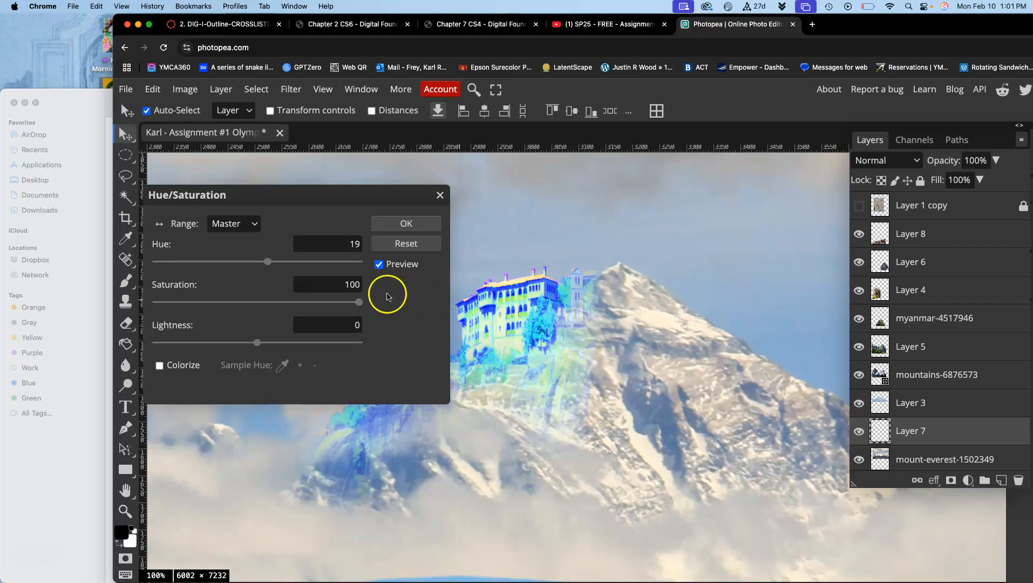
{"action": "left_click_drag", "start_coordinate": [358, 301], "coordinate": [268, 316]}
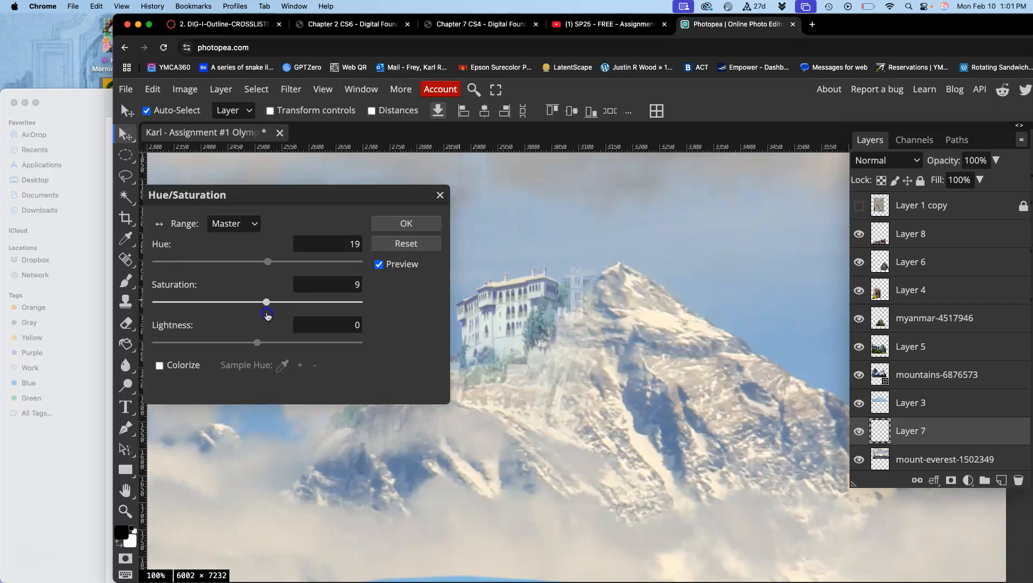
{"action": "mouse_move", "coordinate": [266, 316]}
{"action": "left_mouse_down"}
{"action": "mouse_move", "coordinate": [254, 316]}
{"action": "mouse_move", "coordinate": [292, 317]}
{"action": "mouse_move", "coordinate": [246, 316]}
{"action": "left_mouse_up"}
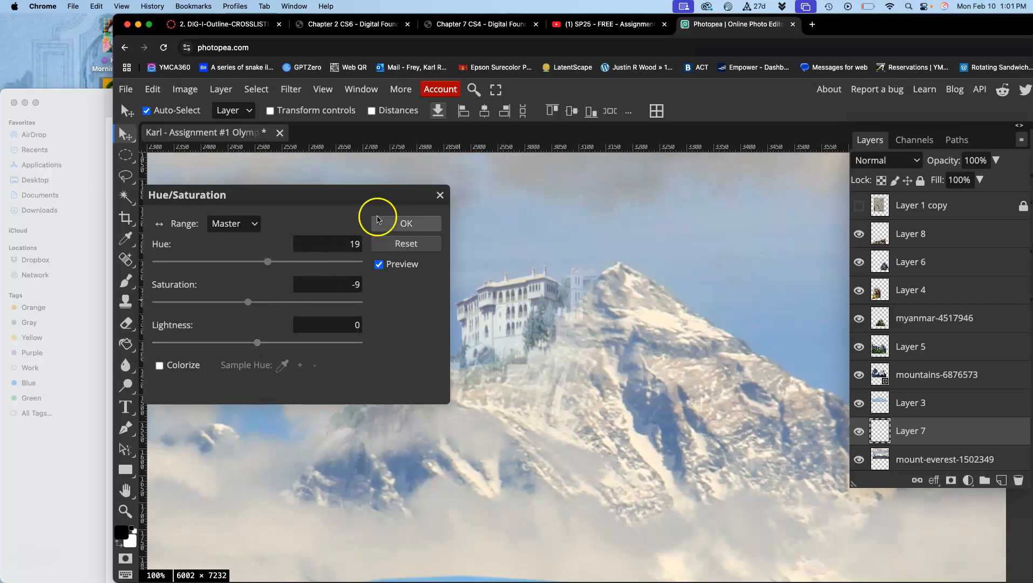
{"action": "left_click", "coordinate": [292, 328]}
{"action": "mouse_move", "coordinate": [257, 342]}
{"action": "left_mouse_down"}
{"action": "mouse_move", "coordinate": [240, 348]}
{"action": "mouse_move", "coordinate": [288, 348]}
{"action": "mouse_move", "coordinate": [264, 350]}
{"action": "left_mouse_up"}
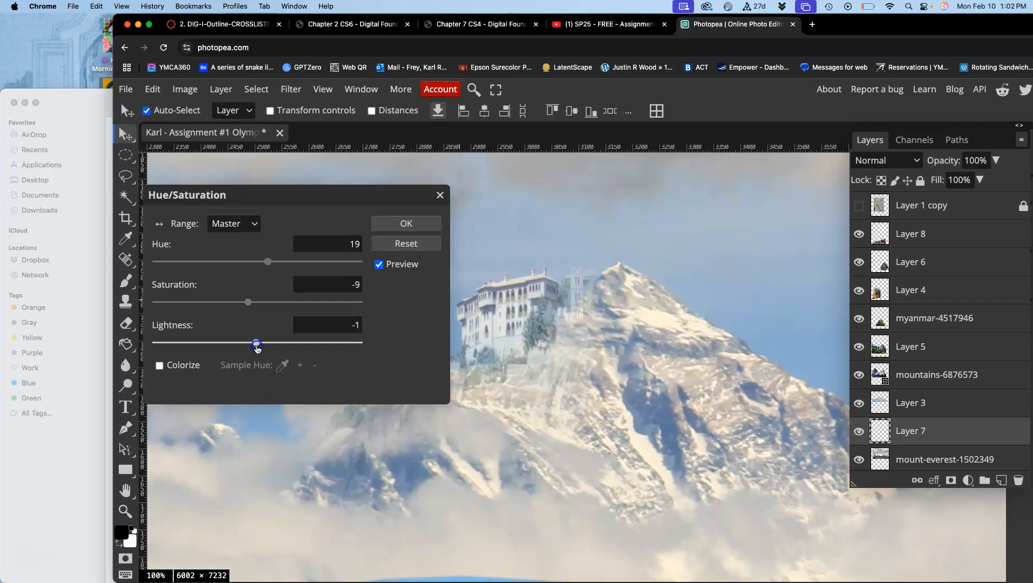
{"action": "left_click", "coordinate": [404, 223]}
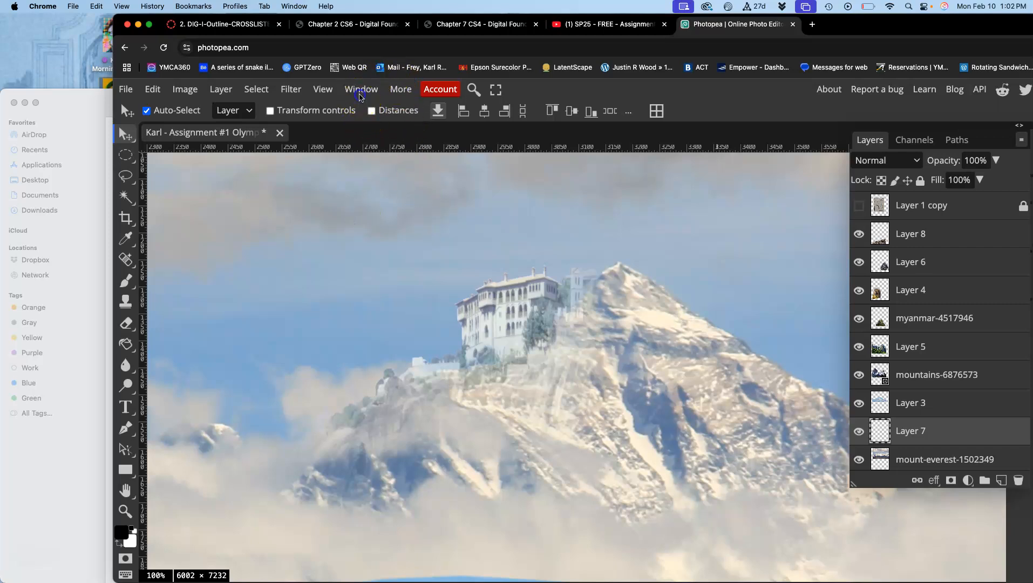
Compare the building's look at the Open, Levels, Color Balance and Hue/Saturation history states, ending on Hue/Saturation.
{"action": "left_click", "coordinate": [361, 89]}
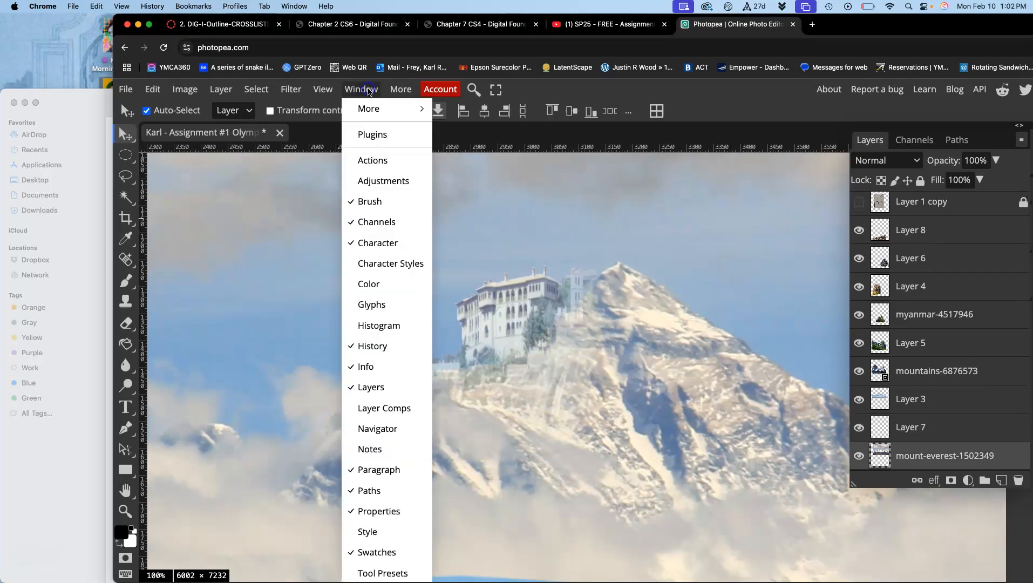
{"action": "left_click", "coordinate": [377, 347]}
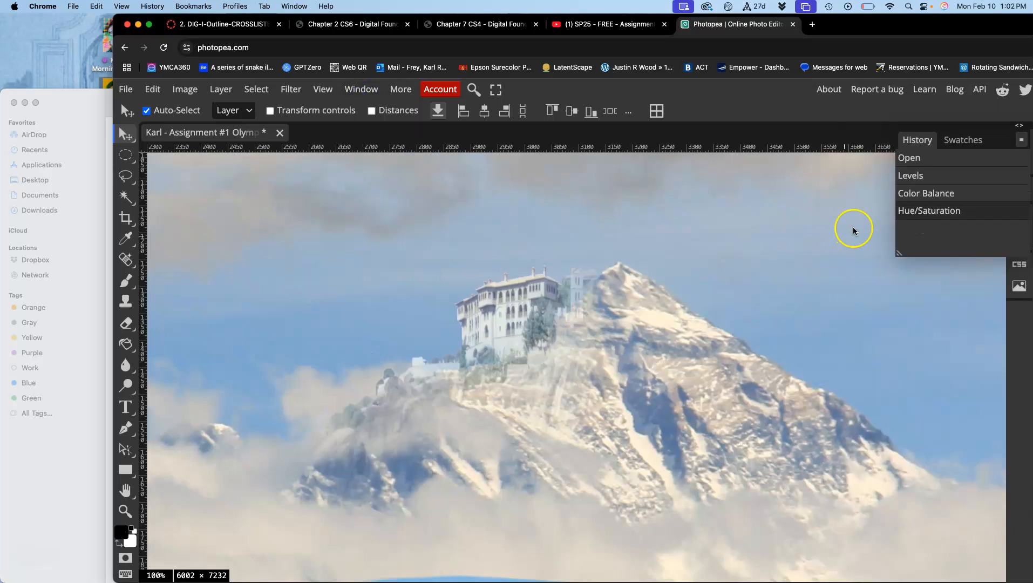
{"action": "left_click", "coordinate": [918, 165]}
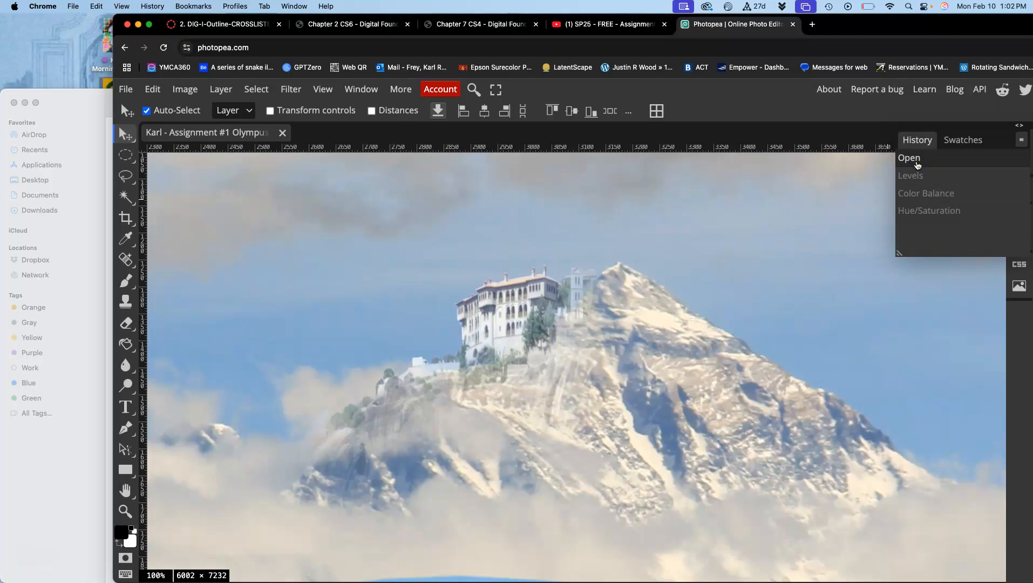
{"action": "left_click", "coordinate": [917, 178]}
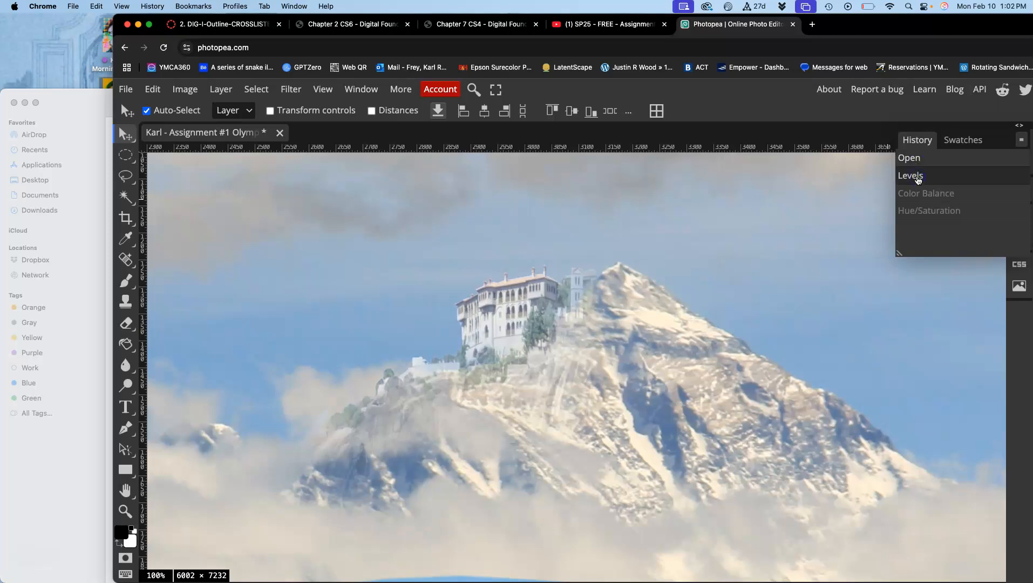
{"action": "left_click", "coordinate": [918, 195]}
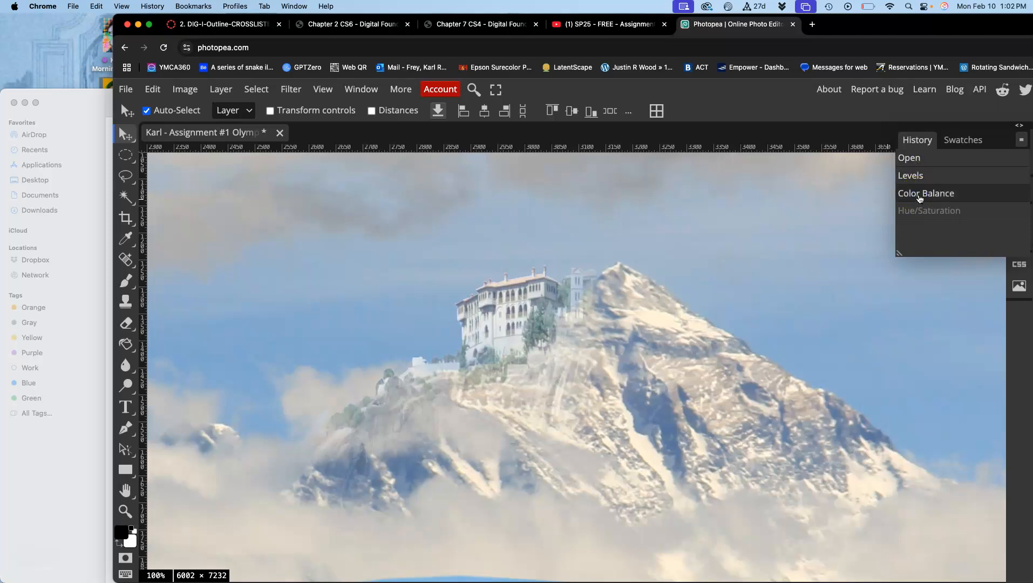
{"action": "left_click", "coordinate": [921, 212]}
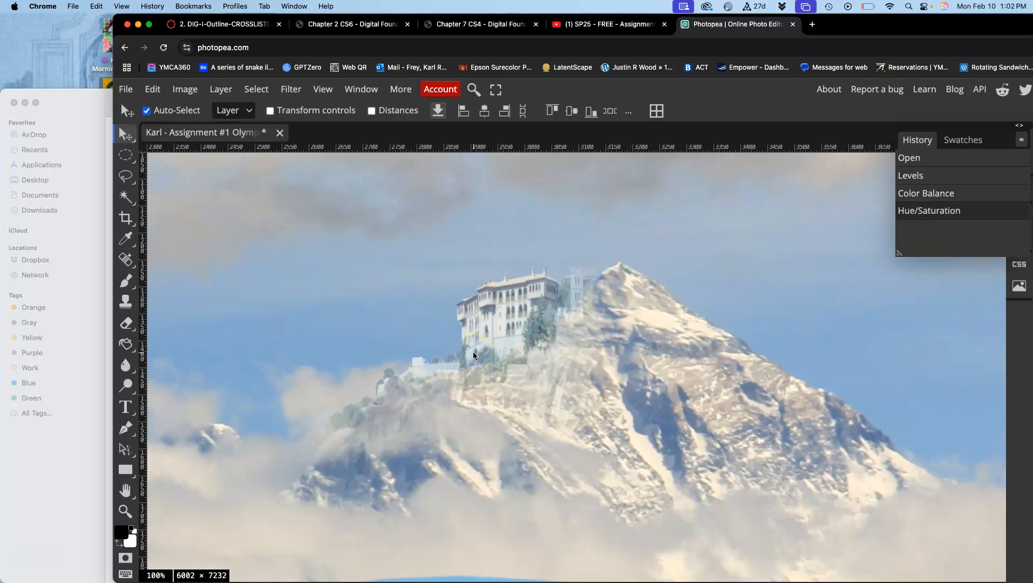
Examine how the corrected building and peak fit with the surrounding mountains across the whole composite.
{"action": "key", "text": "super+minus"}
{"action": "key", "text": "super+minus"}
{"action": "key", "text": "super+minus"}
{"action": "key", "text": "super+minus"}
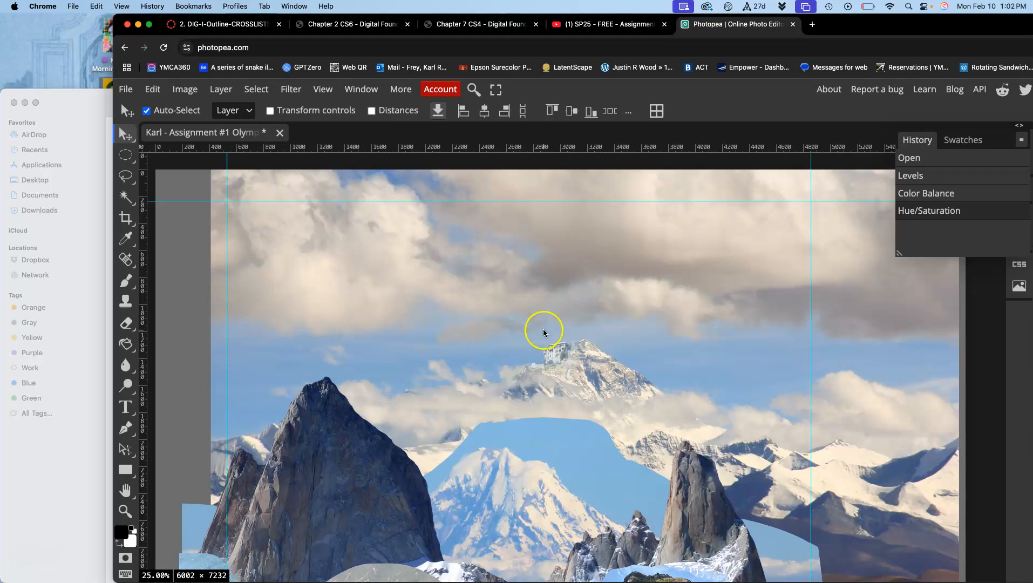
{"action": "scroll", "coordinate": [549, 380], "scroll_direction": "down", "scroll_amount": 4}
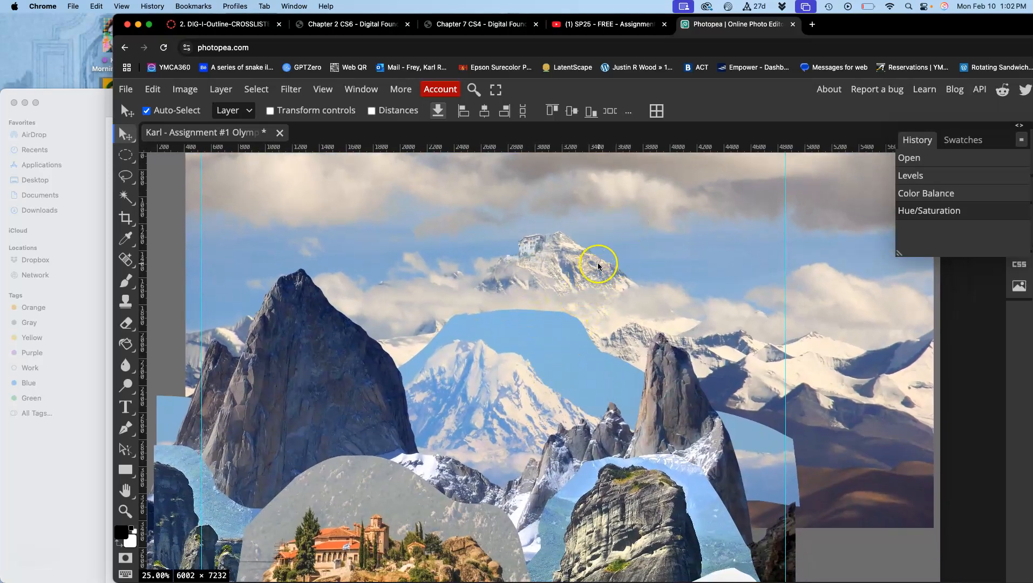
{"action": "scroll", "coordinate": [596, 265], "scroll_direction": "up", "scroll_amount": 1}
{"action": "scroll", "coordinate": [597, 266], "scroll_direction": "up", "scroll_amount": 1}
{"action": "scroll", "coordinate": [597, 266], "scroll_direction": "right", "scroll_amount": 1}
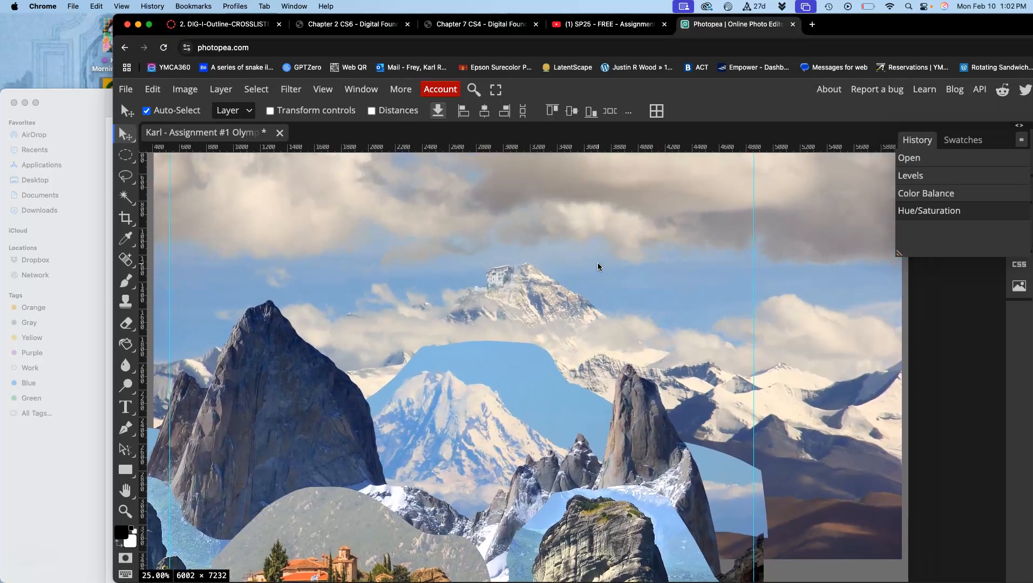
{"action": "key", "text": "super+minus"}
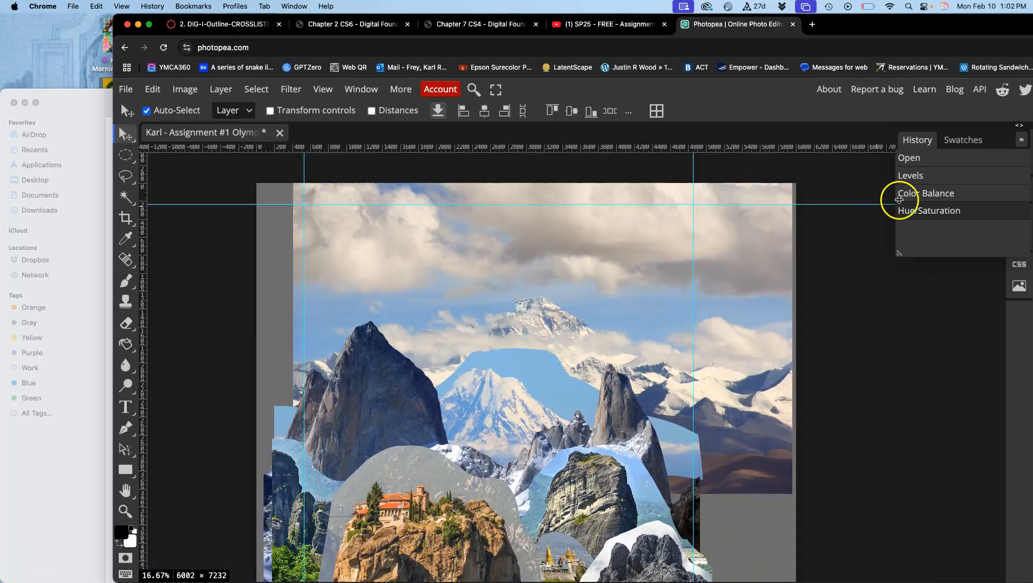
Bring back the layer list and check what the mount-everest-1502349 layer contains by toggling its visibility.
{"action": "left_click_drag", "start_coordinate": [864, 24], "coordinate": [831, 15]}
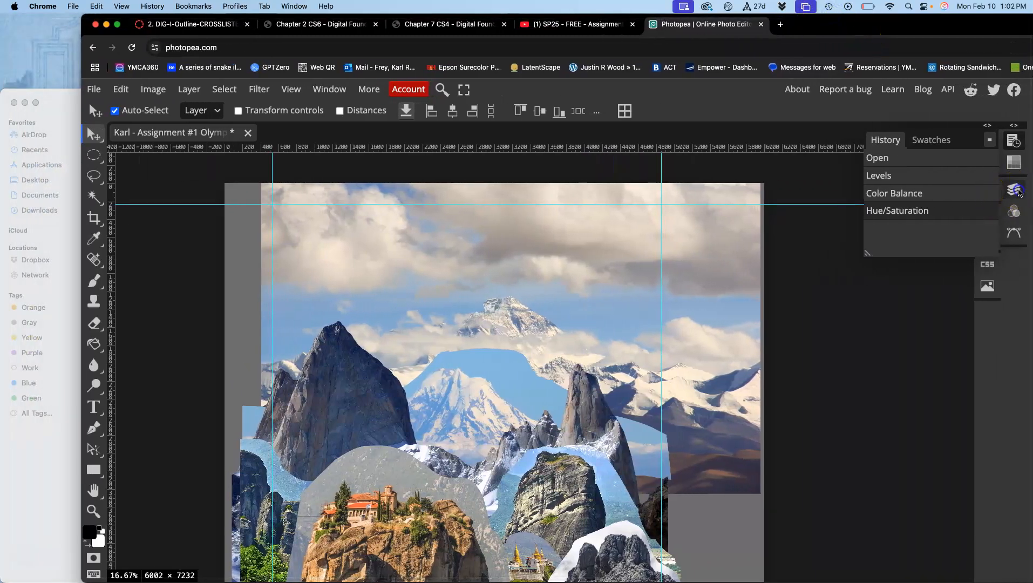
{"action": "left_click", "coordinate": [1014, 189]}
{"action": "scroll", "coordinate": [877, 429], "scroll_direction": "down", "scroll_amount": 1}
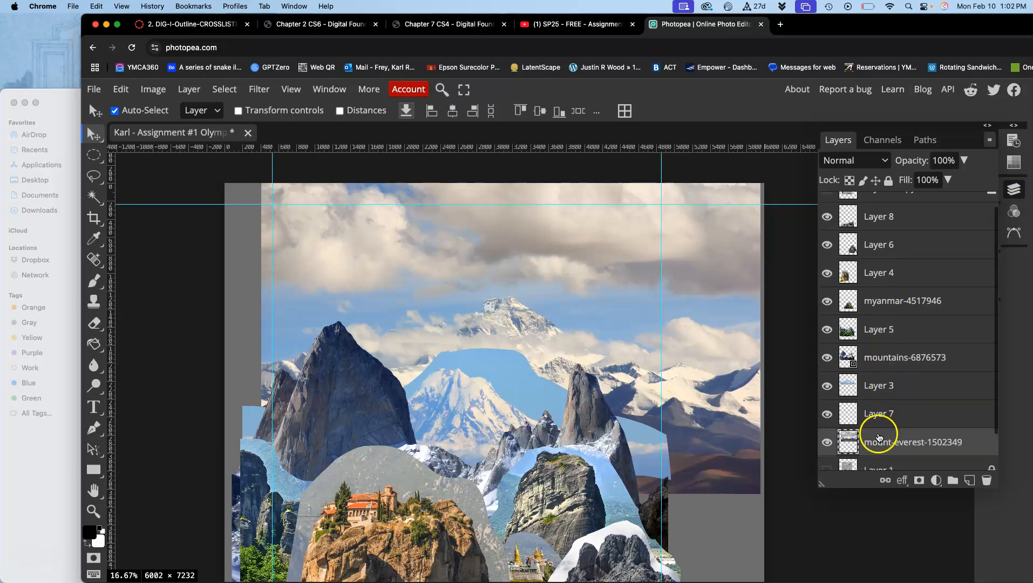
{"action": "left_click", "coordinate": [827, 441]}
{"action": "left_click", "coordinate": [826, 442]}
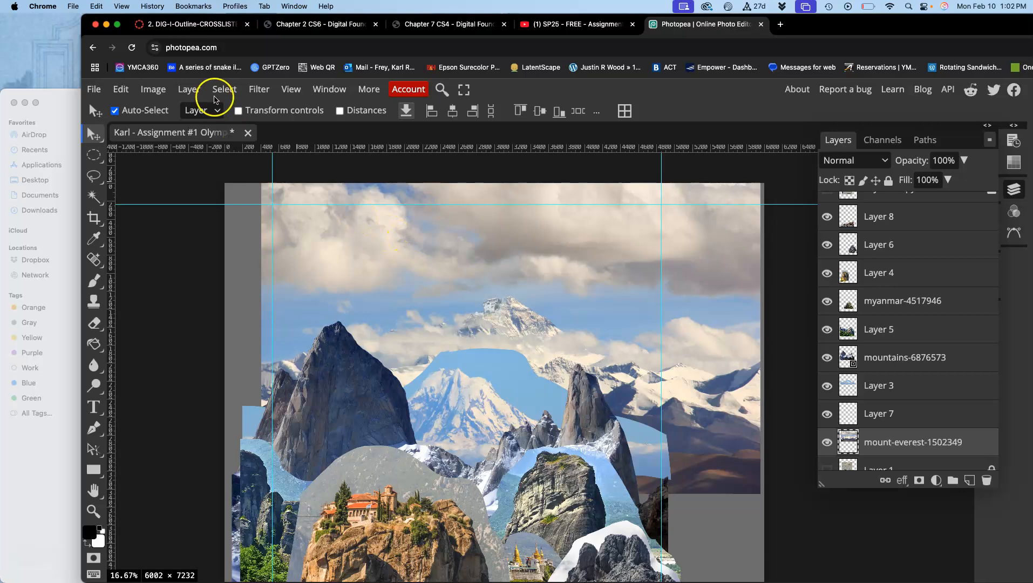
Apply a Levels adjustment to the mount-everest-1502349 layer with the midtone input at 0.41 and the white output at 248.
{"action": "left_click", "coordinate": [189, 90]}
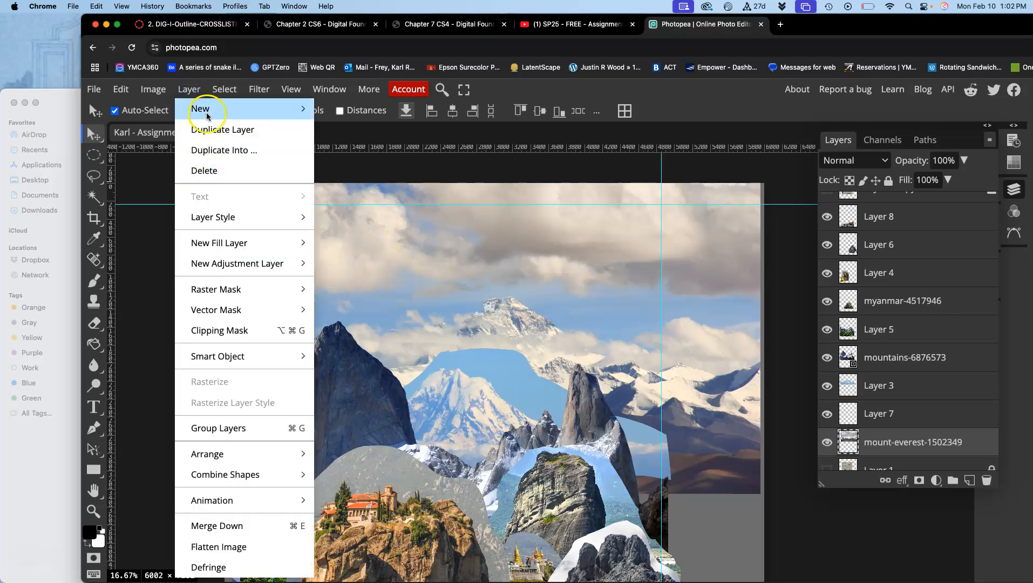
{"action": "left_click", "coordinate": [203, 217]}
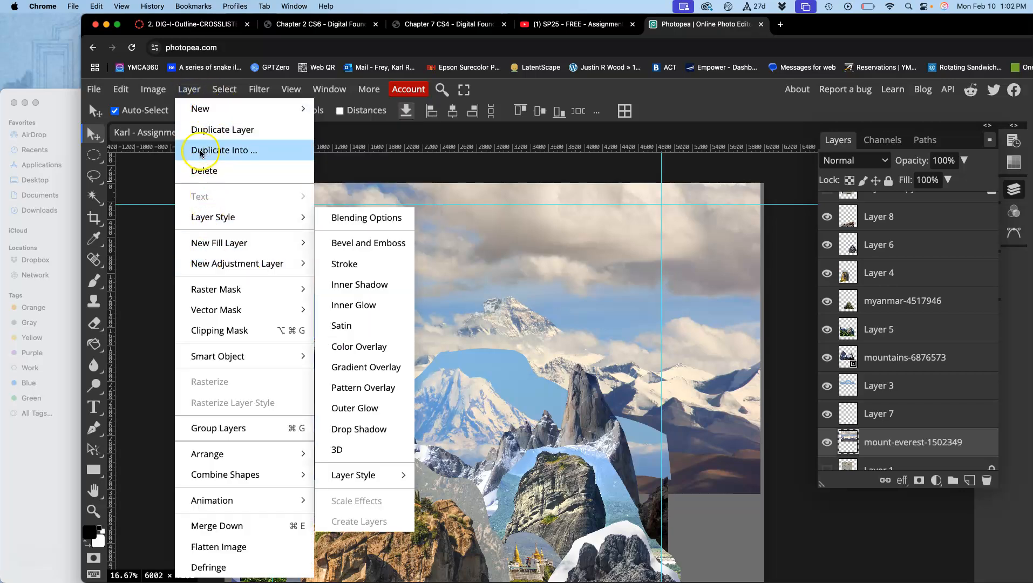
{"action": "left_click", "coordinate": [153, 89]}
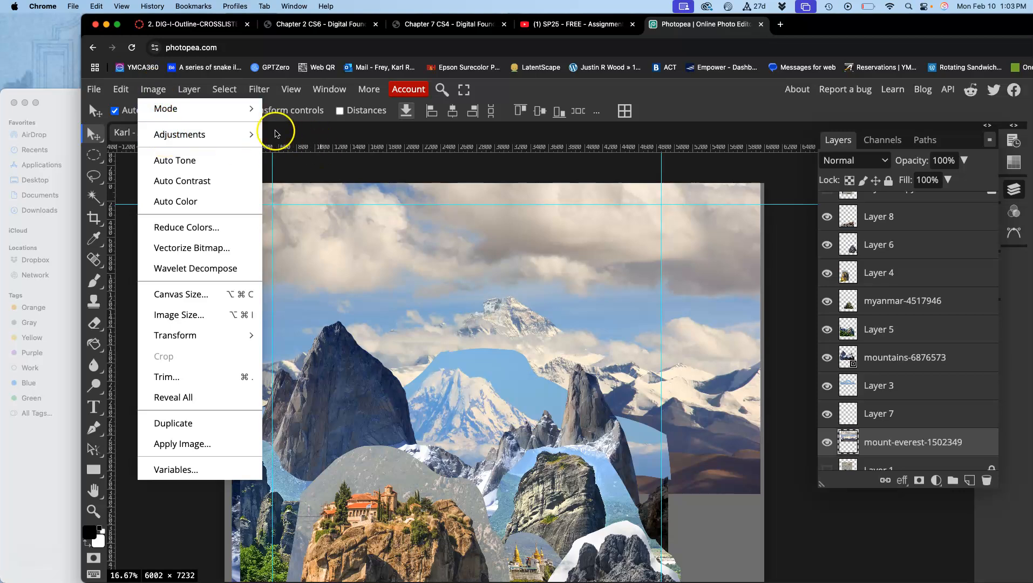
{"action": "mouse_move", "coordinate": [252, 135]}
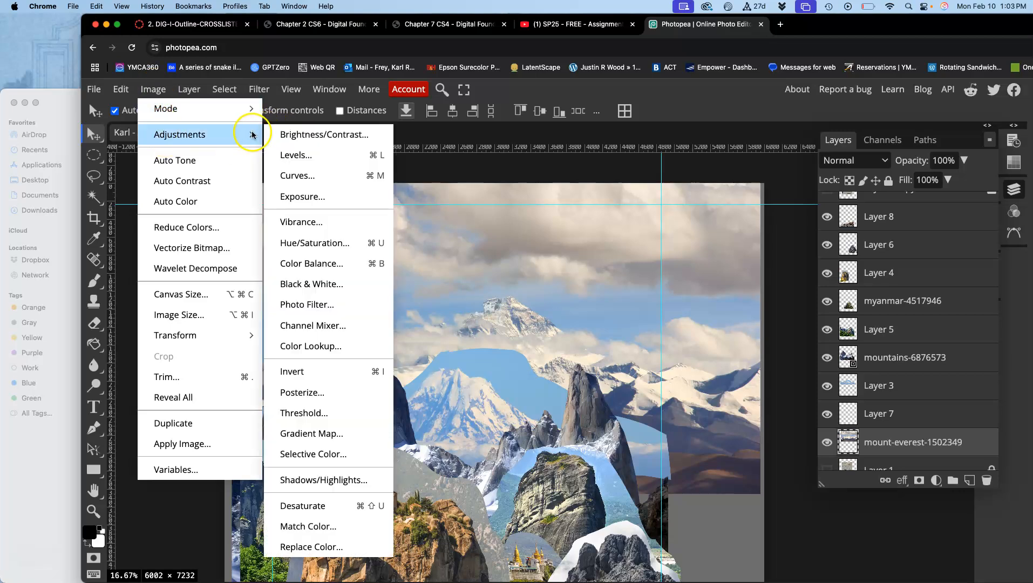
{"action": "left_click", "coordinate": [289, 155]}
{"action": "left_click_drag", "start_coordinate": [590, 214], "coordinate": [808, 249]}
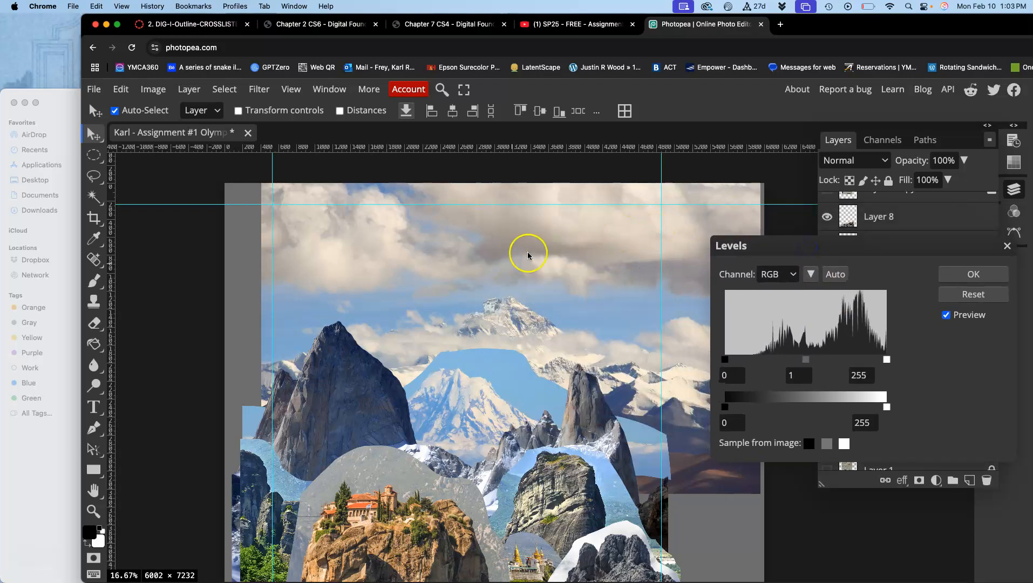
{"action": "left_click_drag", "start_coordinate": [805, 359], "coordinate": [838, 360]}
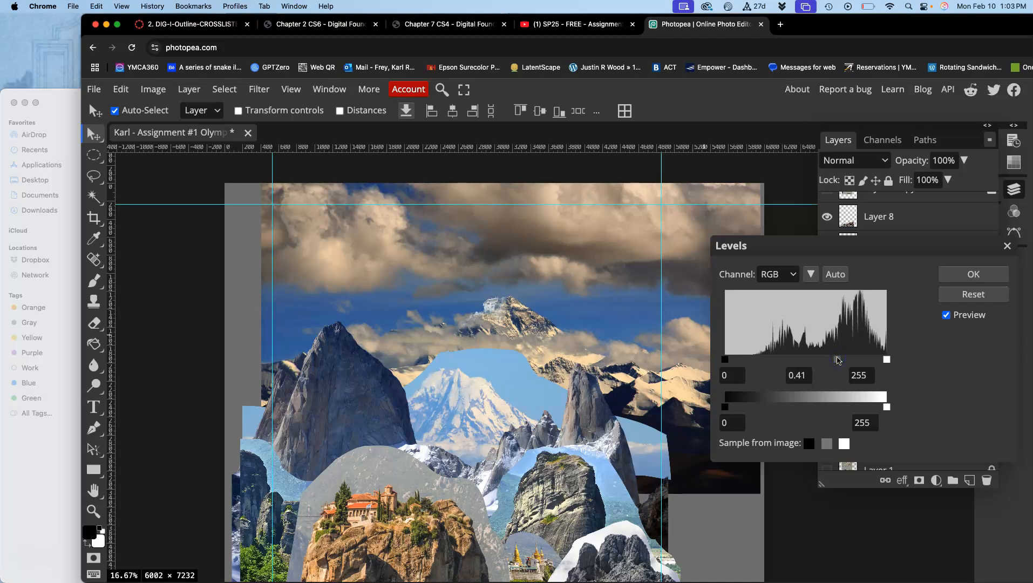
{"action": "left_click_drag", "start_coordinate": [887, 405], "coordinate": [883, 407]}
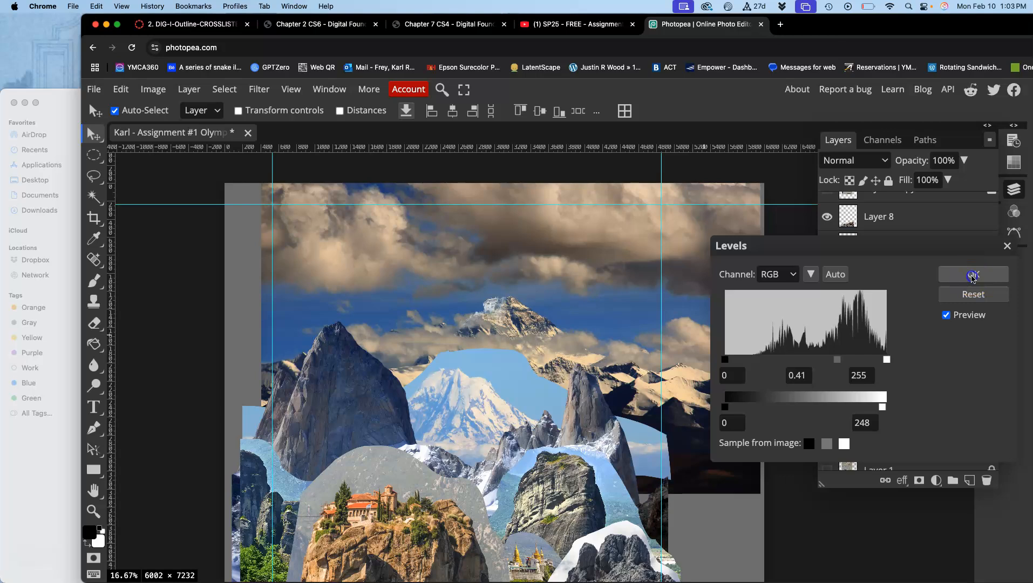
{"action": "left_click", "coordinate": [973, 277]}
Examine how the building on Layer 7 blends with the Everest peak up close, ending with the mount-everest-1502349 layer selected.
{"action": "key", "text": "super+equal"}
{"action": "key", "text": "super+equal"}
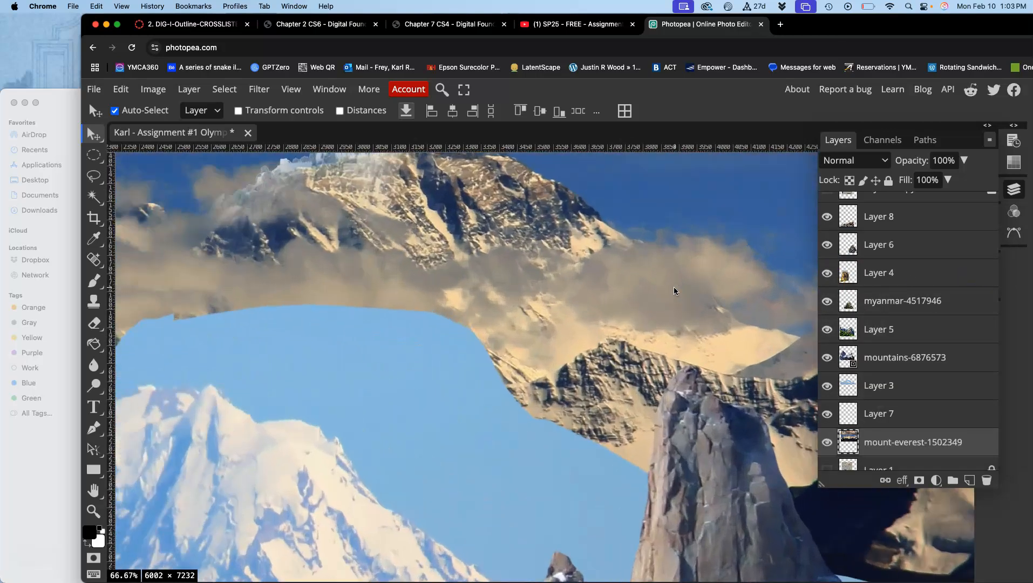
{"action": "scroll", "coordinate": [407, 205], "scroll_direction": "up", "scroll_amount": 1}
{"action": "scroll", "coordinate": [408, 205], "scroll_direction": "left", "scroll_amount": 1}
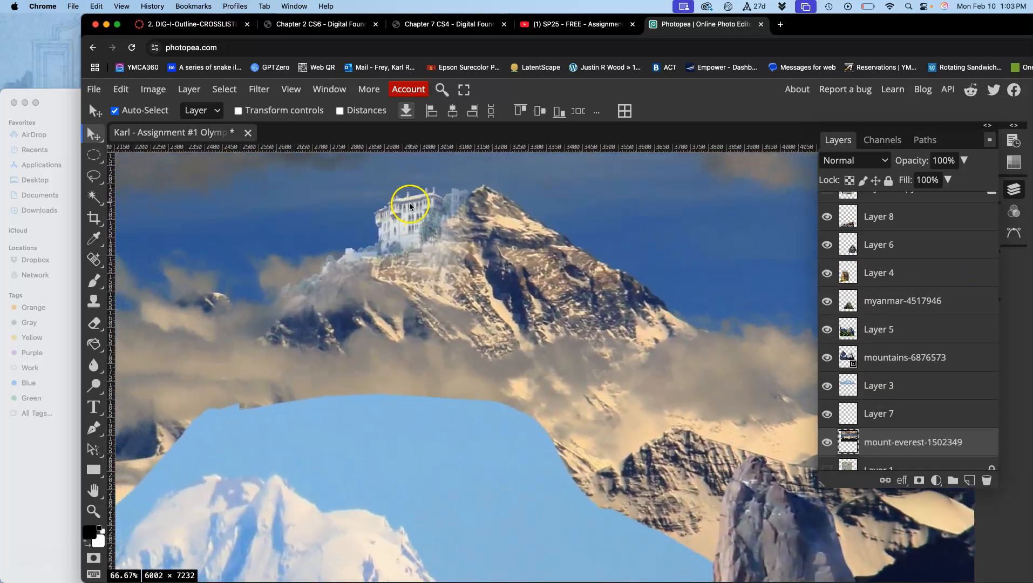
{"action": "left_click", "coordinate": [901, 413]}
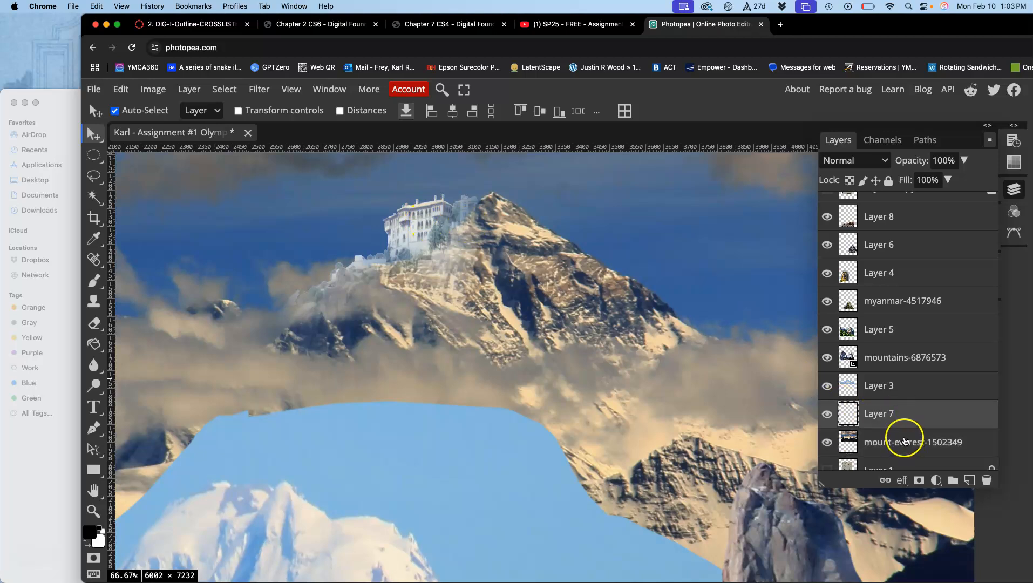
{"action": "left_click", "coordinate": [904, 439]}
{"action": "key", "text": "ctrl+minus"}
{"action": "key", "text": "ctrl+minus"}
{"action": "key", "text": "ctrl+minus"}
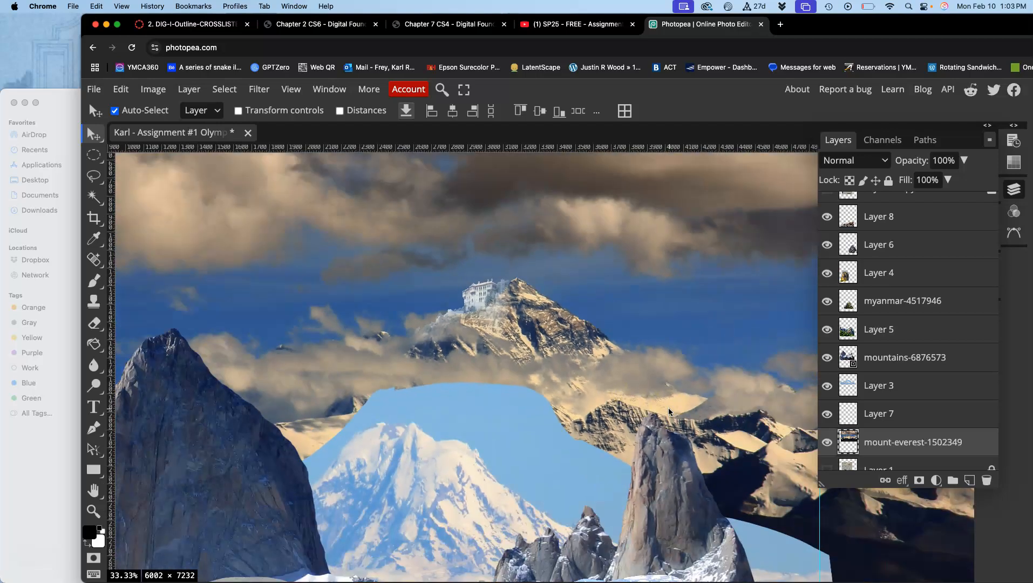
Start a Color Balance adjustment on the mount-everest layer and set the Shadows Yellow-Blue value to -21.
{"action": "left_click", "coordinate": [151, 90]}
{"action": "mouse_move", "coordinate": [173, 138]}
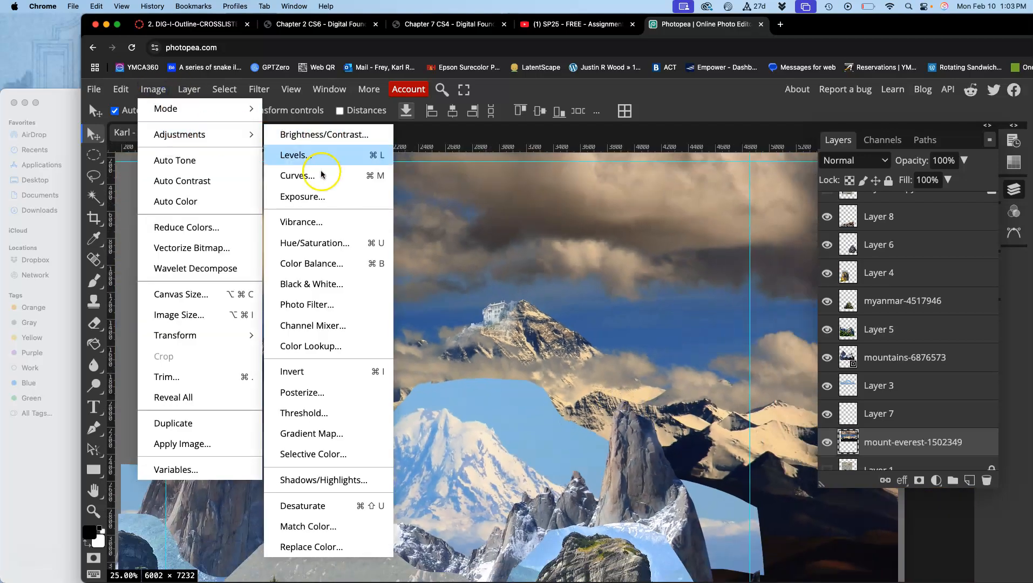
{"action": "left_click", "coordinate": [305, 263]}
{"action": "left_click_drag", "start_coordinate": [364, 175], "coordinate": [867, 266]}
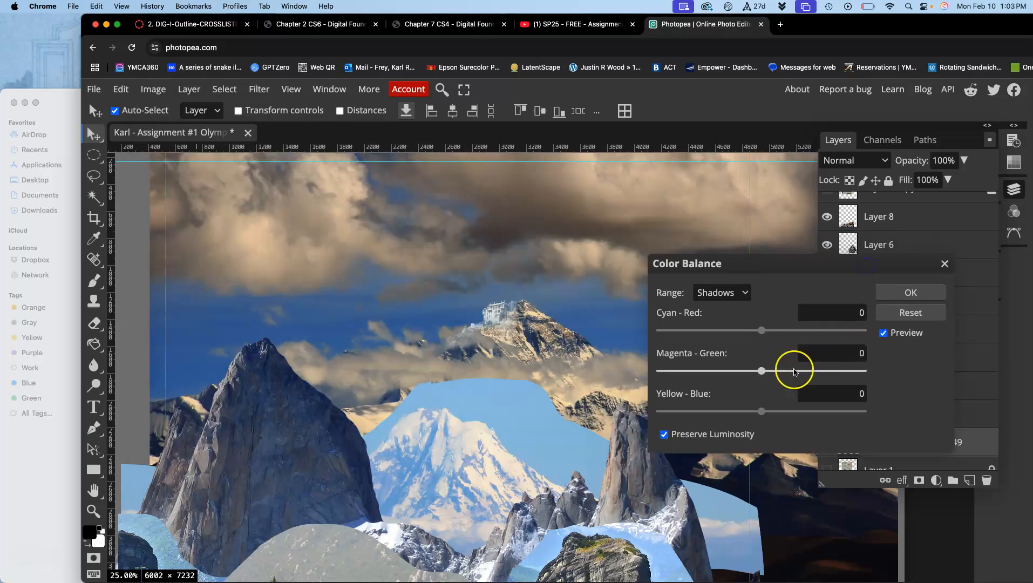
{"action": "left_click_drag", "start_coordinate": [762, 412], "coordinate": [741, 414]}
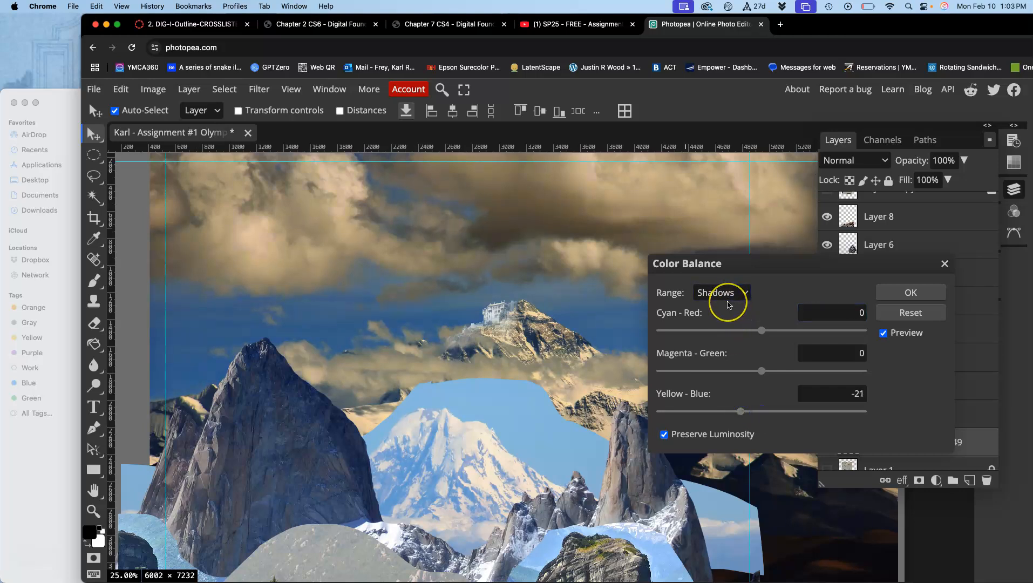
Set the Midtones color balance to Cyan-Red 6, Magenta-Green -9 and Yellow-Blue -7.
{"action": "left_click", "coordinate": [733, 293]}
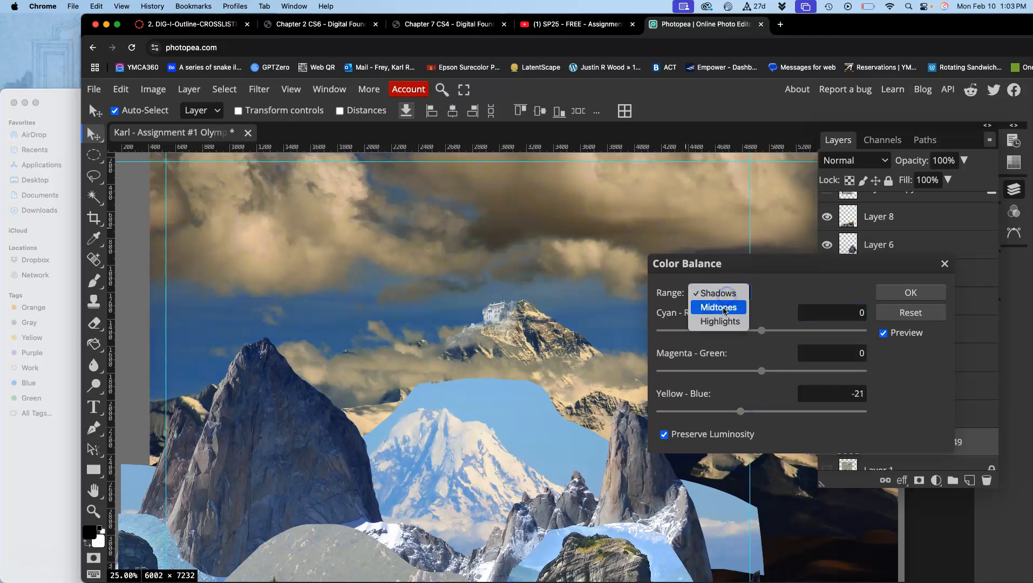
{"action": "left_click", "coordinate": [724, 310]}
{"action": "left_click", "coordinate": [762, 413]}
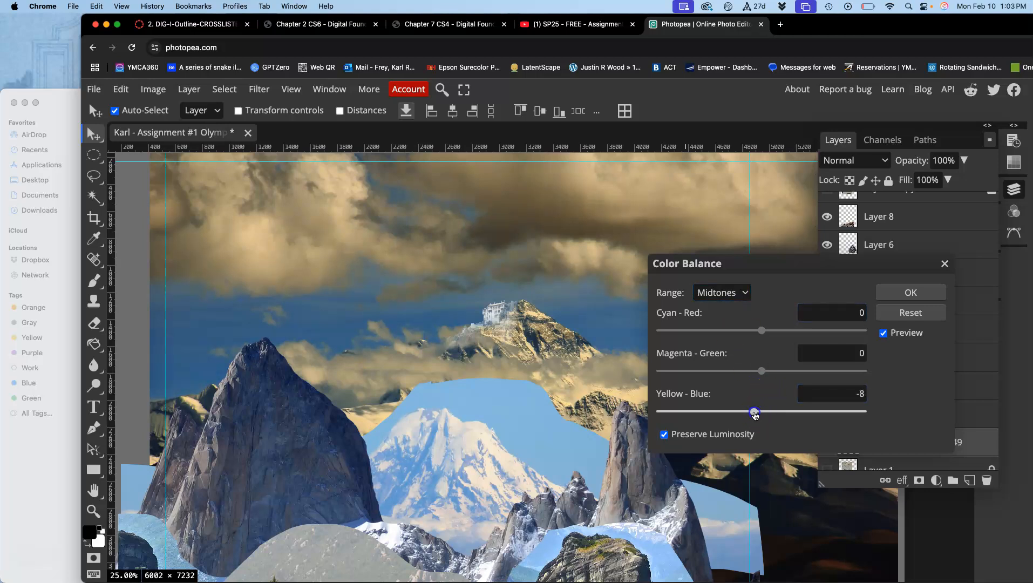
{"action": "left_click", "coordinate": [762, 372]}
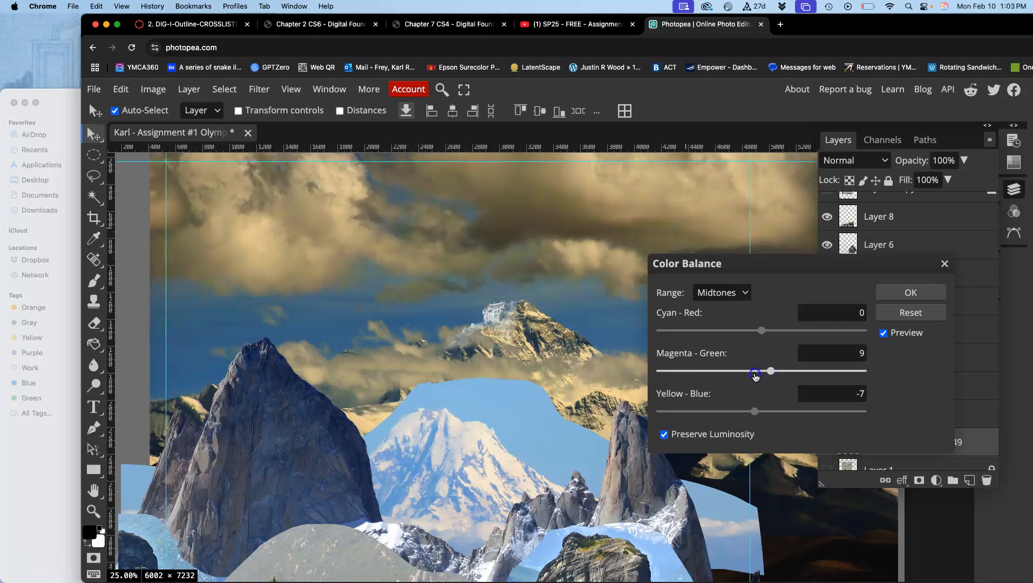
{"action": "left_click", "coordinate": [762, 331]}
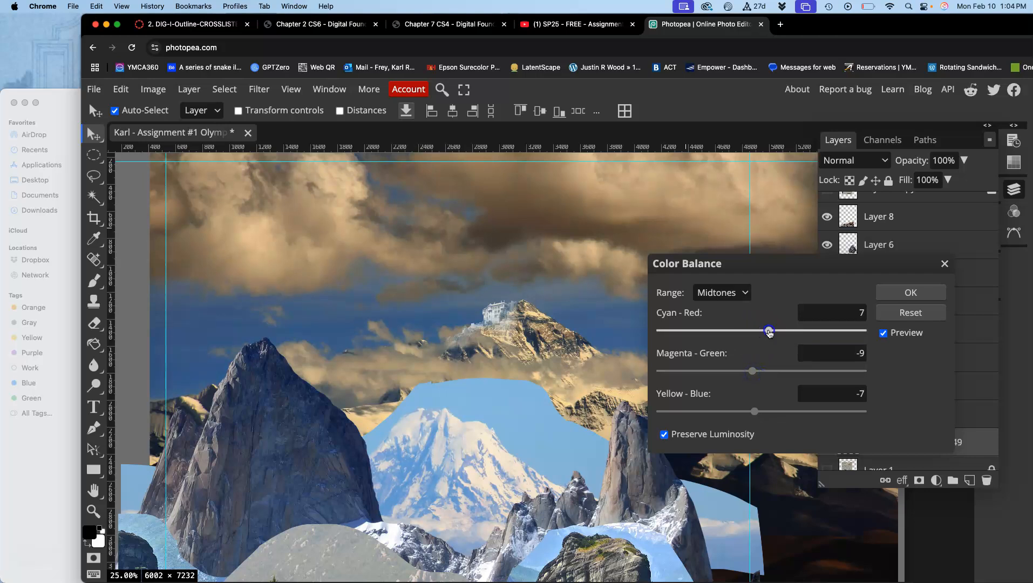
Readjust the Shadows color balance to Cyan-Red -3, Magenta-Green -8 and Yellow-Blue -5.
{"action": "left_click", "coordinate": [728, 293]}
{"action": "left_click", "coordinate": [717, 279]}
{"action": "mouse_move", "coordinate": [761, 411]}
{"action": "left_mouse_down"}
{"action": "mouse_move", "coordinate": [744, 414]}
{"action": "mouse_move", "coordinate": [760, 413]}
{"action": "left_mouse_up"}
{"action": "left_click_drag", "start_coordinate": [761, 371], "coordinate": [756, 372]}
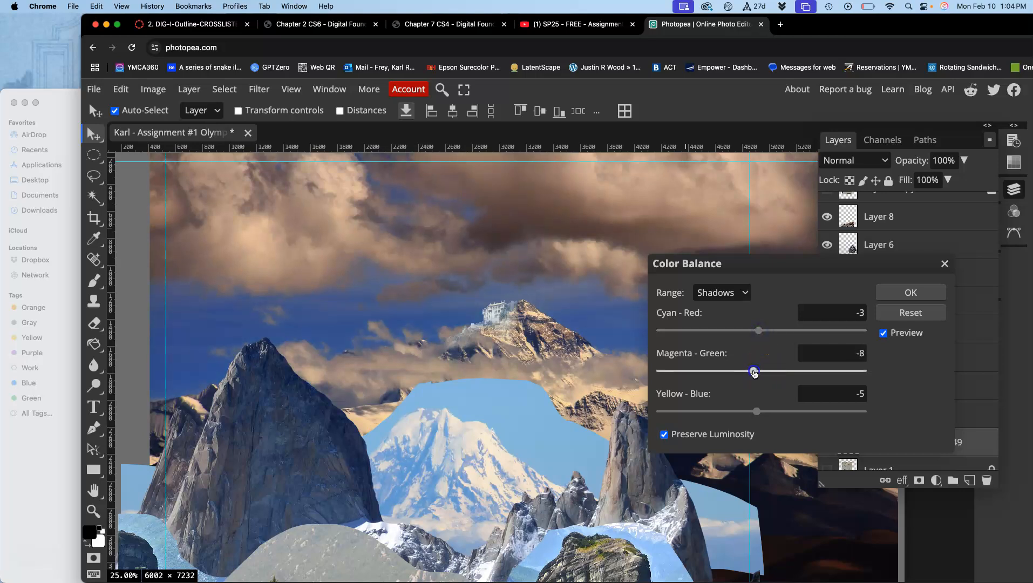
Set the Highlights color balance to Cyan-Red -9 and Yellow-Blue -12, and apply the Color Balance adjustment.
{"action": "left_click", "coordinate": [734, 297]}
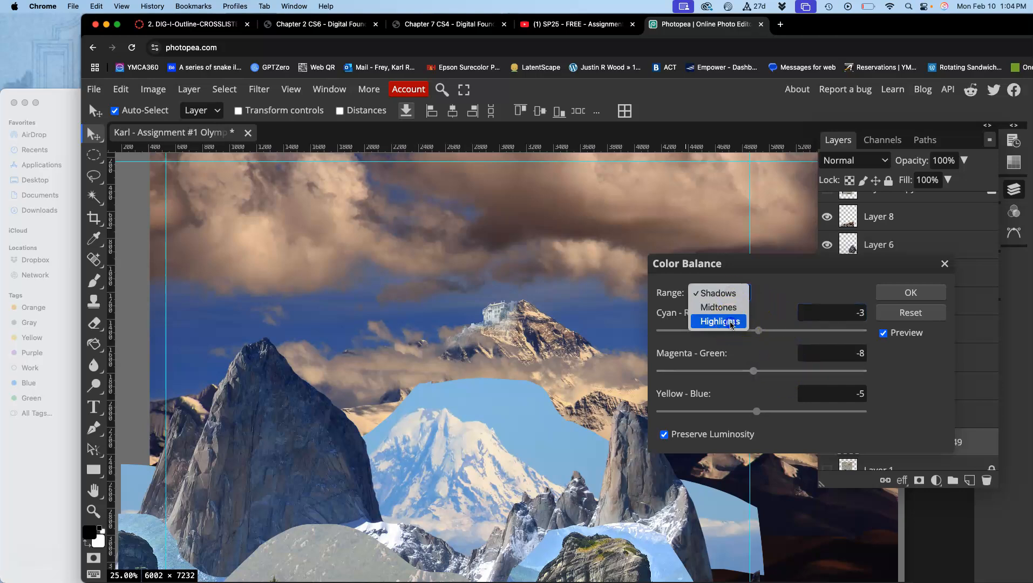
{"action": "left_click", "coordinate": [731, 322]}
{"action": "left_click", "coordinate": [761, 411]}
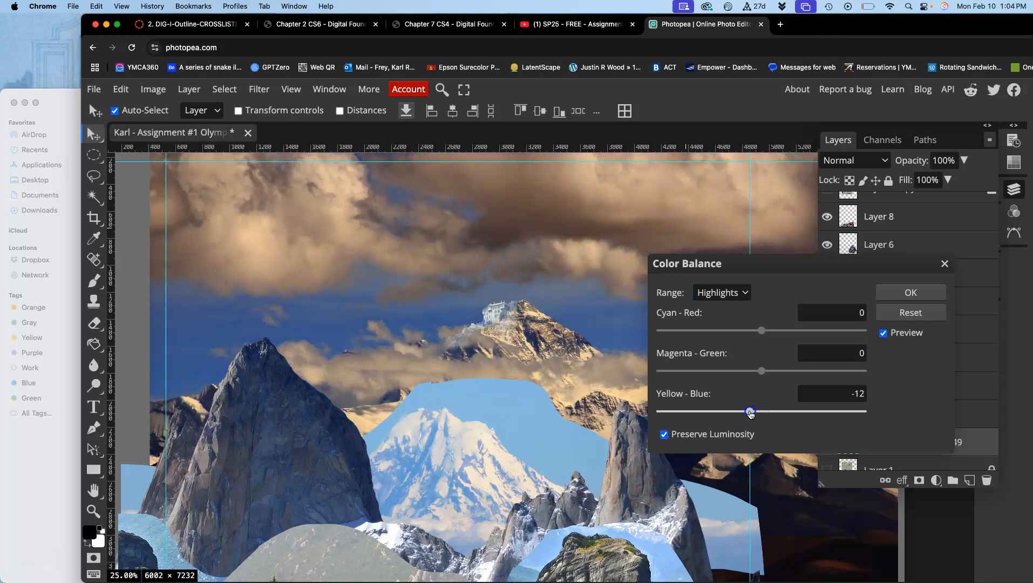
{"action": "left_click", "coordinate": [761, 331]}
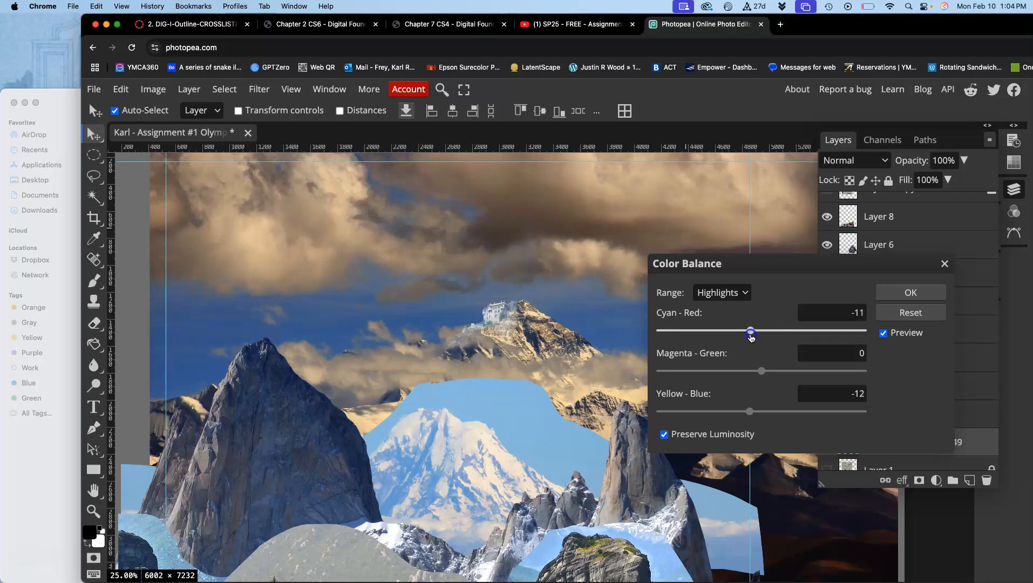
{"action": "left_click", "coordinate": [908, 293]}
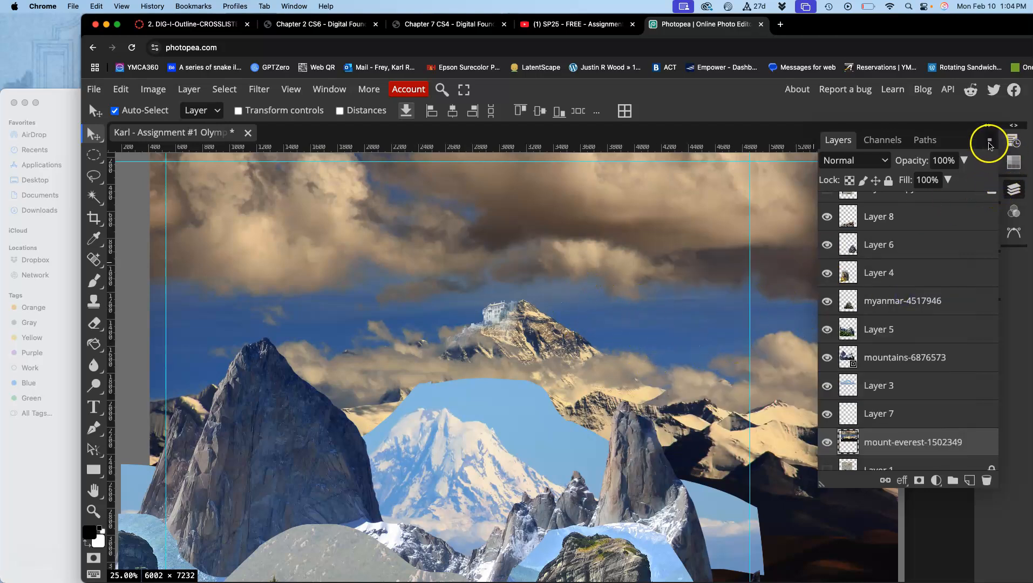
Compare the composite at the earlier and recent Levels, Color Balance and Hue/Saturation history states, ending on the latest Color Balance.
{"action": "left_click", "coordinate": [1012, 140]}
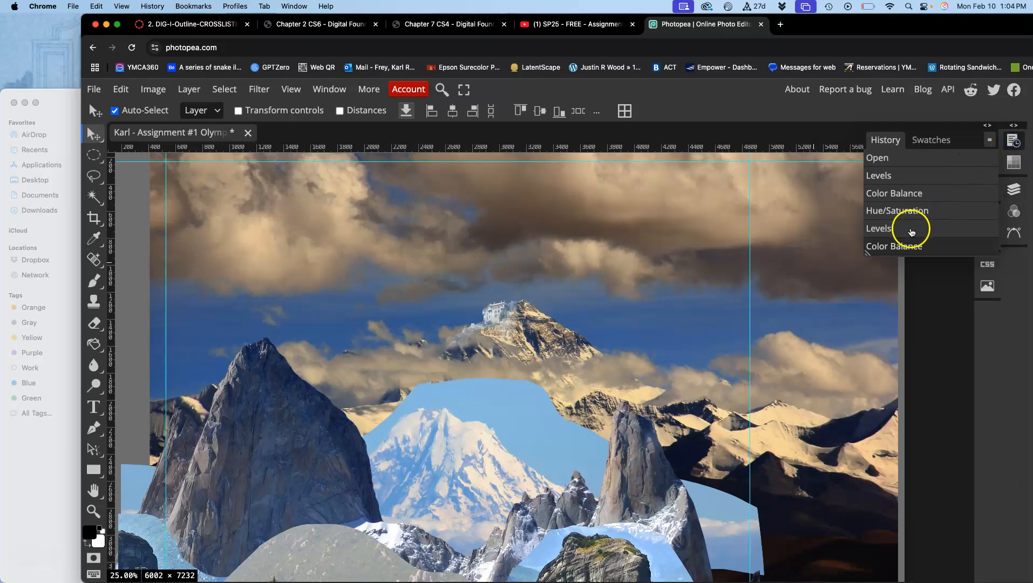
{"action": "left_click", "coordinate": [885, 176]}
{"action": "left_click", "coordinate": [895, 193]}
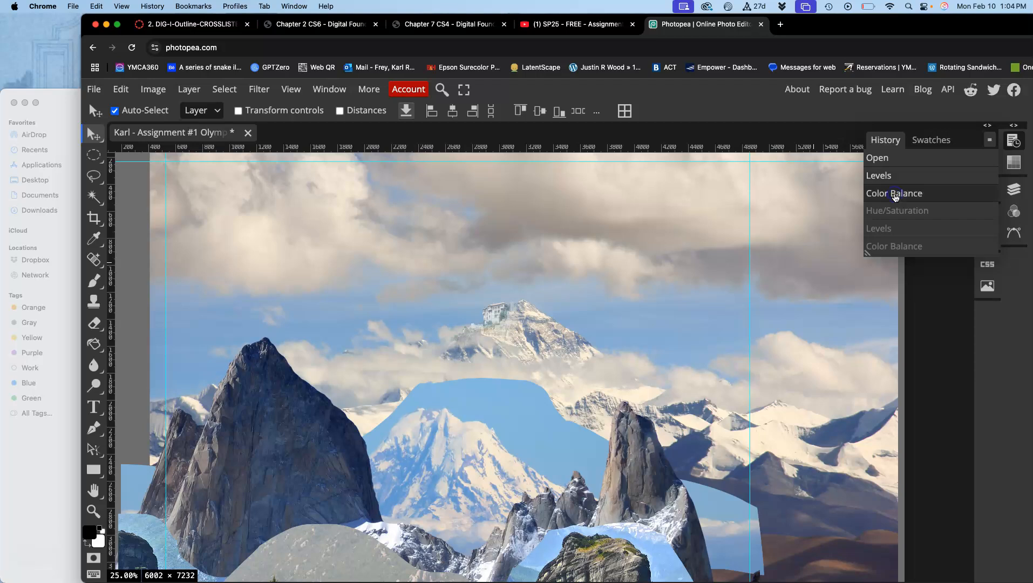
{"action": "left_click", "coordinate": [891, 216]}
{"action": "left_click", "coordinate": [889, 230]}
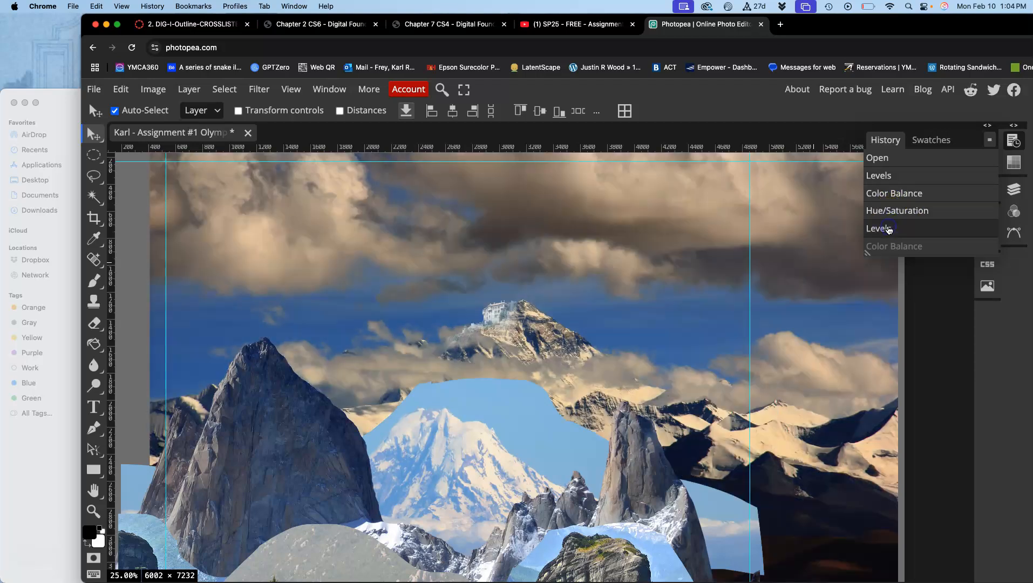
{"action": "left_click", "coordinate": [884, 246]}
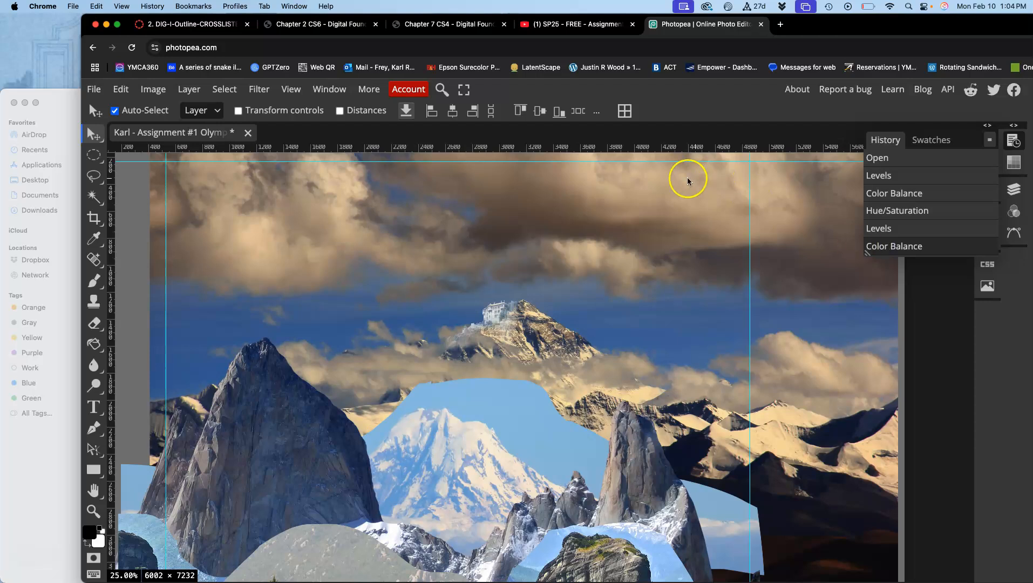
Apply a Hue/Saturation adjustment to the mount-everest layer with Hue -14, Saturation -16 and Lightness -1.
{"action": "left_click", "coordinate": [153, 89]}
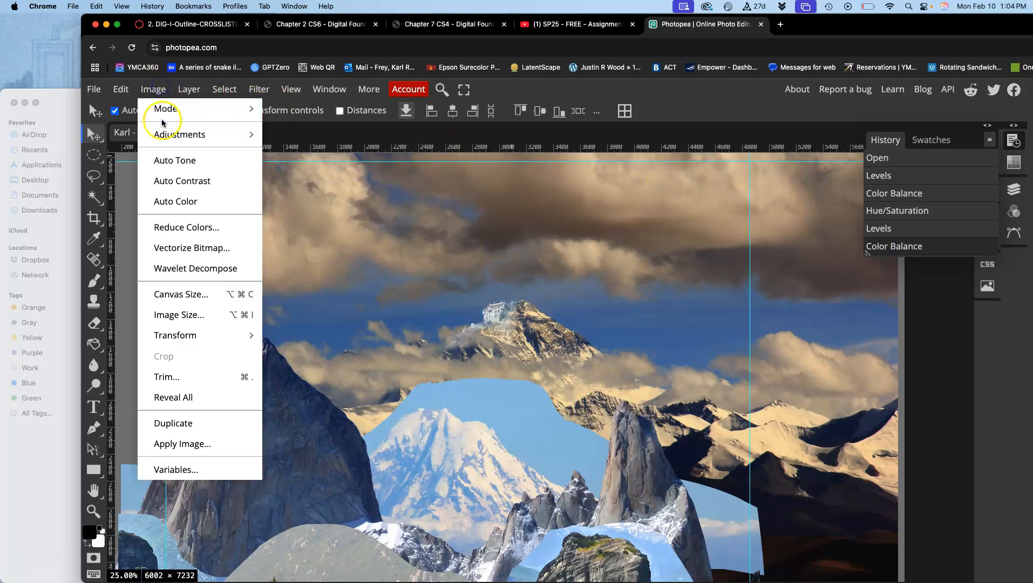
{"action": "mouse_move", "coordinate": [167, 134]}
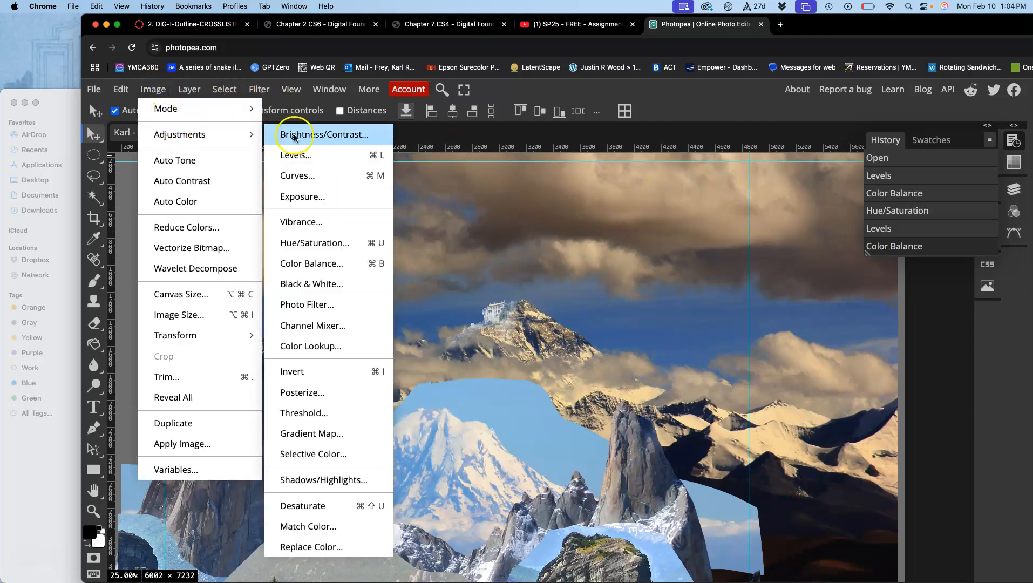
{"action": "left_click", "coordinate": [296, 244]}
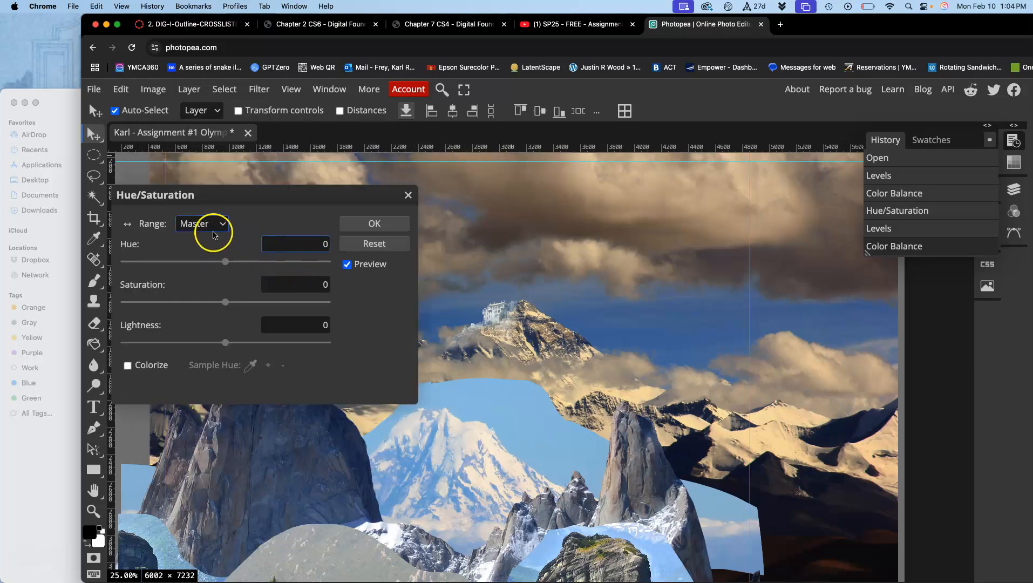
{"action": "mouse_move", "coordinate": [224, 266]}
{"action": "left_mouse_down"}
{"action": "mouse_move", "coordinate": [234, 266]}
{"action": "mouse_move", "coordinate": [216, 266]}
{"action": "left_mouse_up"}
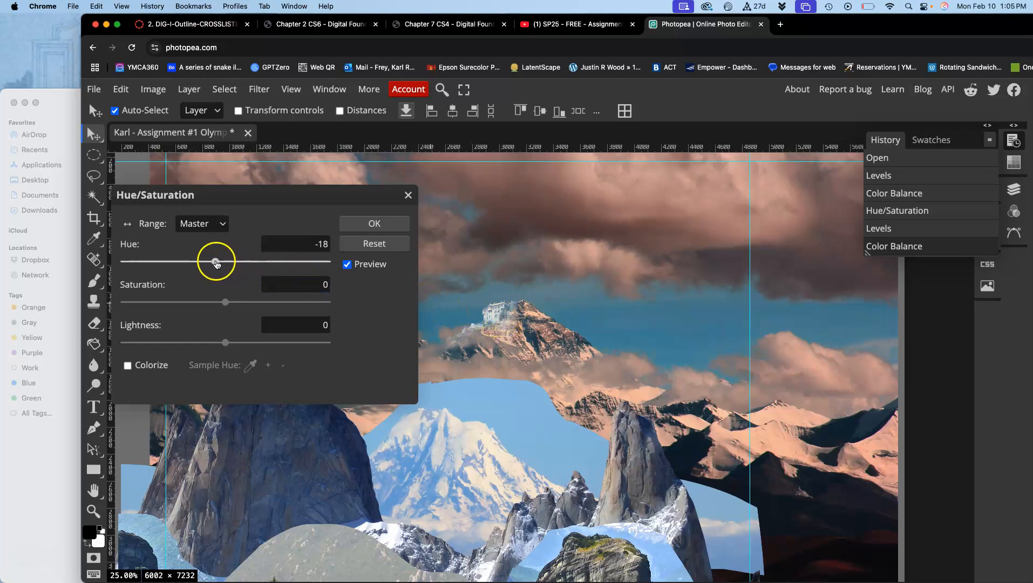
{"action": "left_click_drag", "start_coordinate": [216, 263], "coordinate": [221, 263]}
{"action": "left_click_drag", "start_coordinate": [226, 302], "coordinate": [230, 297]}
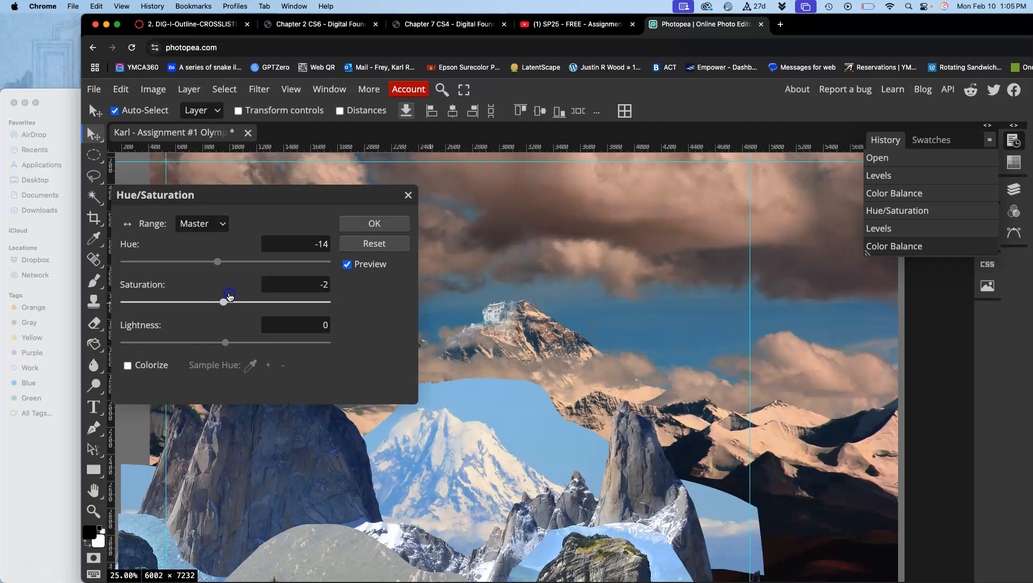
{"action": "left_click", "coordinate": [225, 342]}
{"action": "left_click_drag", "start_coordinate": [225, 342], "coordinate": [226, 343]}
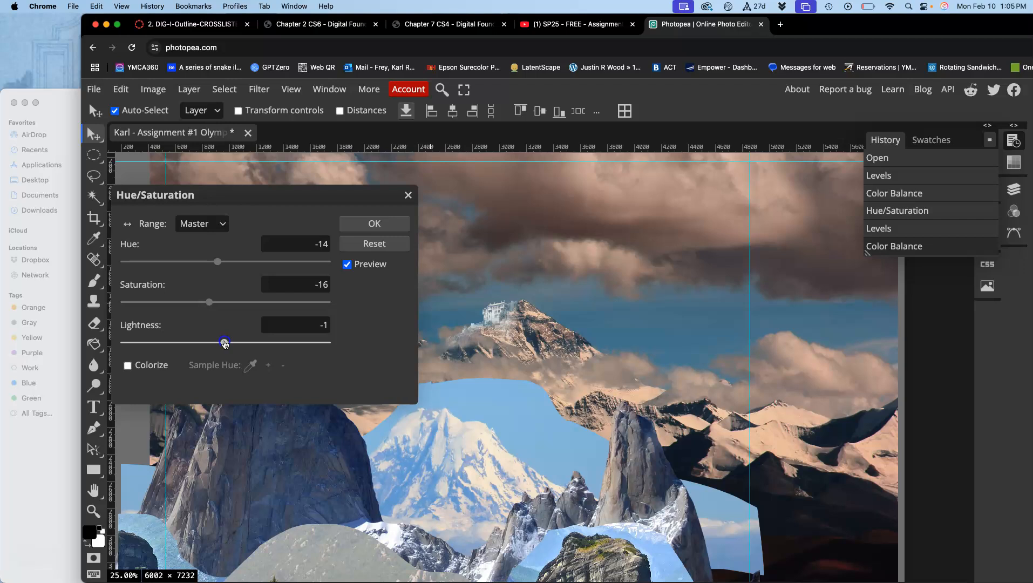
{"action": "left_click", "coordinate": [364, 223]}
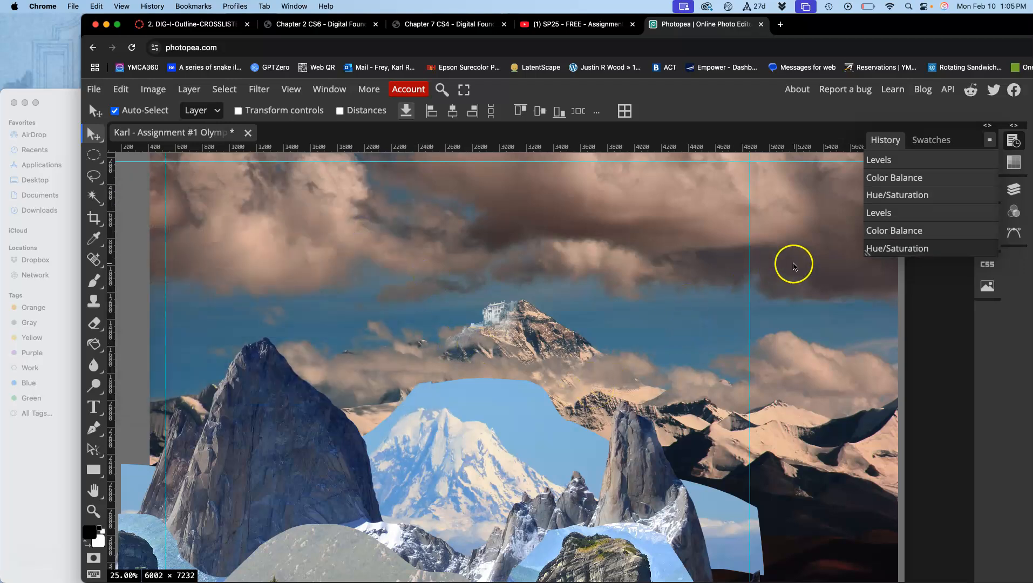
Select Layer 7 above the mount-everest layer and toggle its visibility off and on to identify its content.
{"action": "left_click", "coordinate": [1013, 188]}
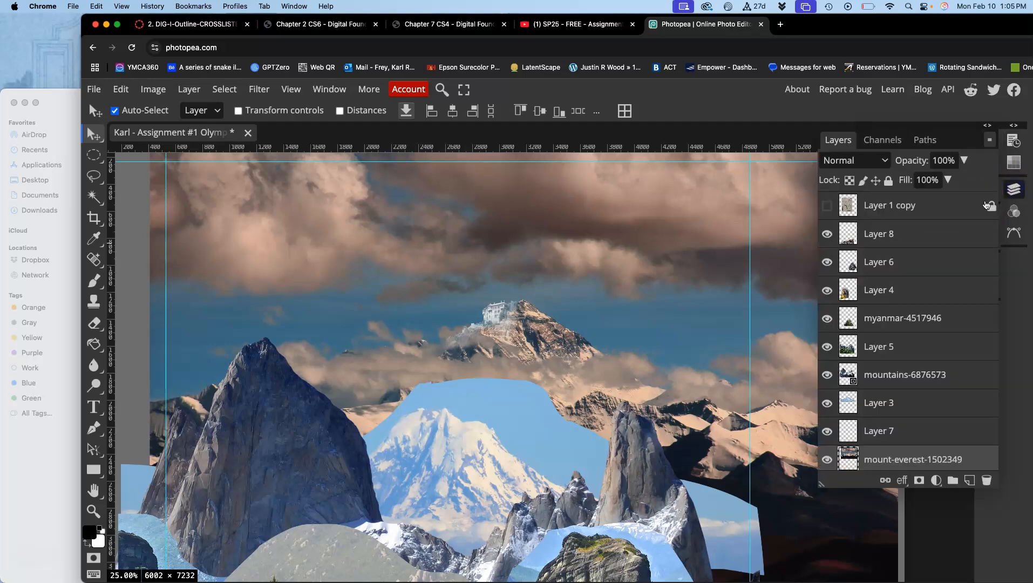
{"action": "left_click", "coordinate": [875, 430]}
{"action": "left_click", "coordinate": [827, 430]}
{"action": "left_click", "coordinate": [827, 431]}
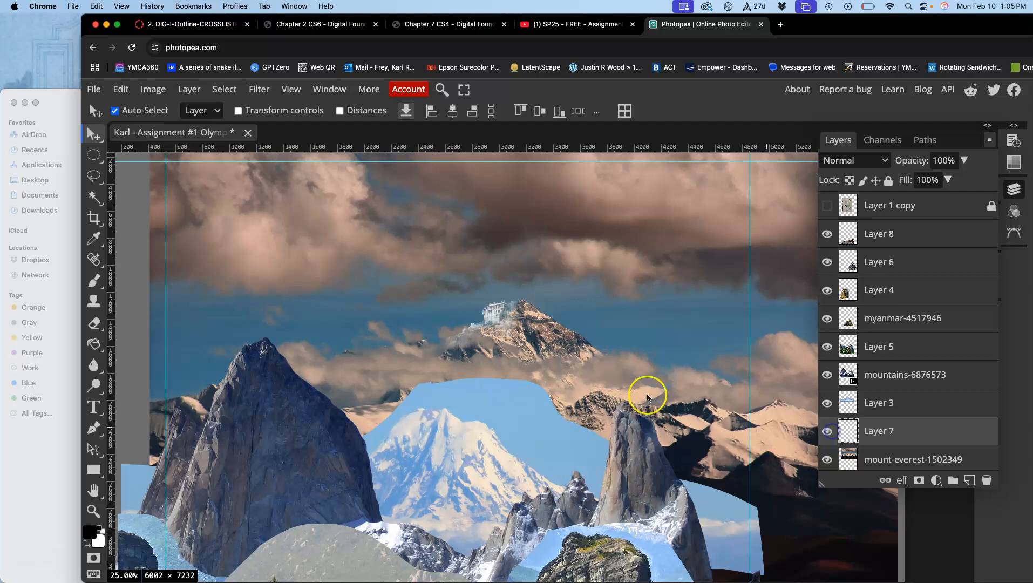
Darken the castle on Layer 7 with a Levels adjustment, setting the RGB midtone input to 0.53.
{"action": "scroll", "coordinate": [575, 354], "scroll_direction": "up", "scroll_amount": 5}
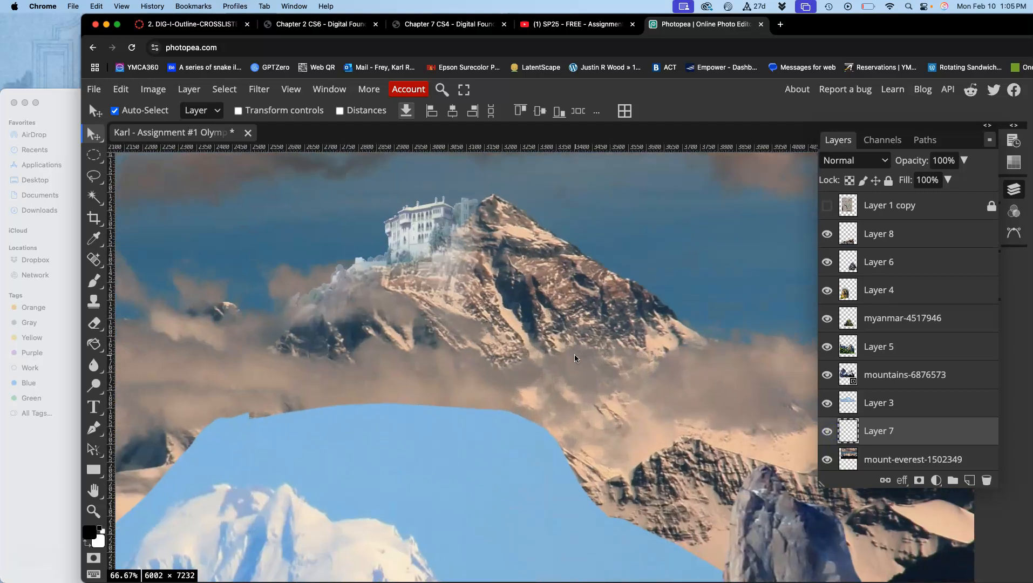
{"action": "scroll", "coordinate": [574, 354], "scroll_direction": "up", "scroll_amount": 1}
{"action": "scroll", "coordinate": [575, 354], "scroll_direction": "up", "scroll_amount": 4}
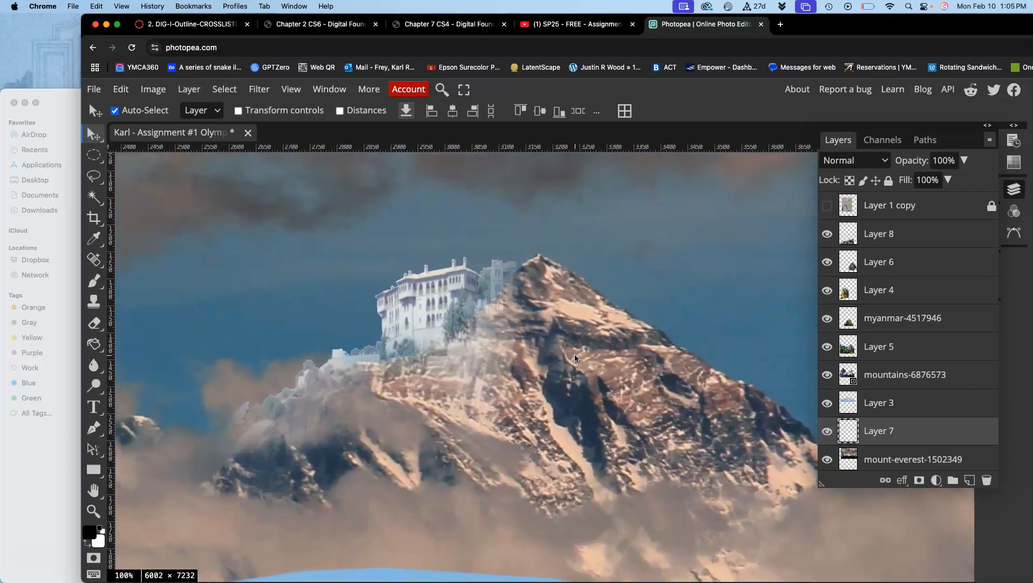
{"action": "left_click", "coordinate": [526, 343]}
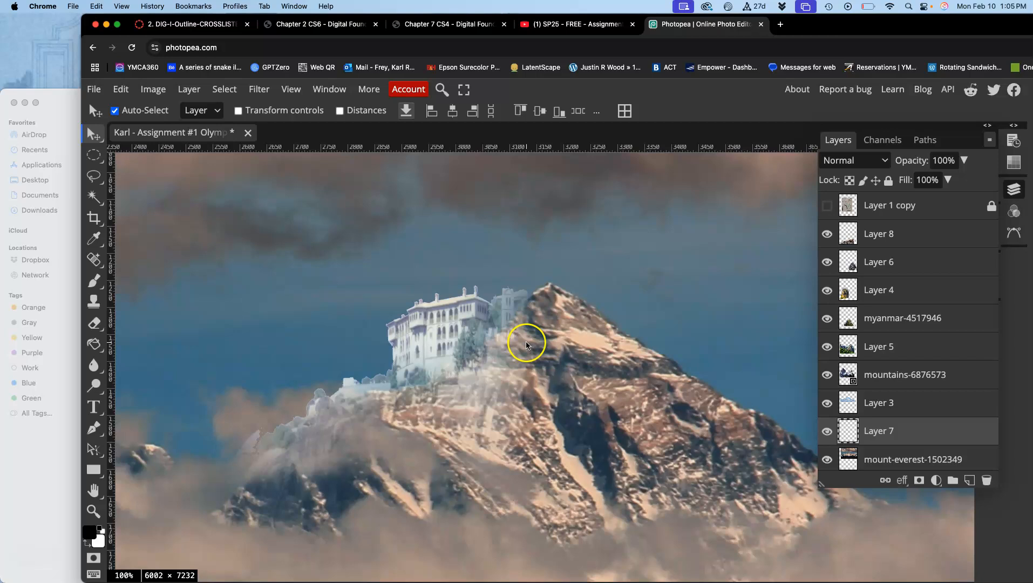
{"action": "left_click", "coordinate": [153, 90]}
{"action": "mouse_move", "coordinate": [182, 135]}
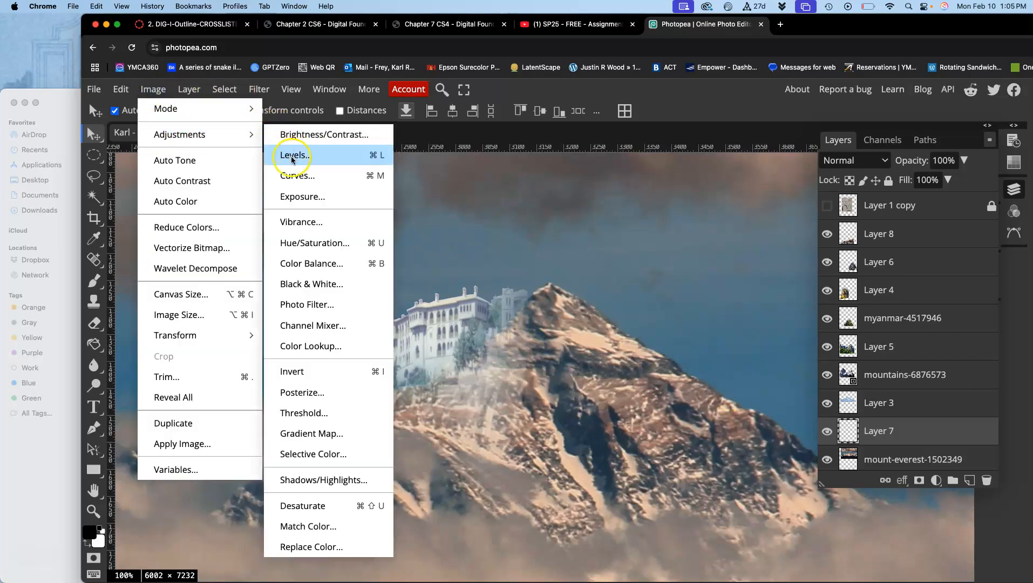
{"action": "left_click", "coordinate": [288, 154]}
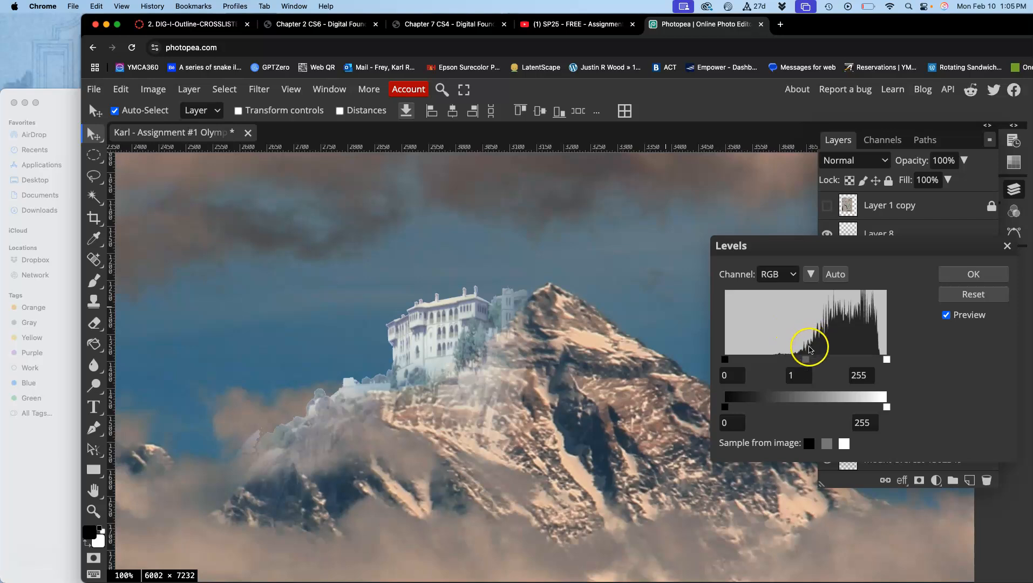
{"action": "left_click_drag", "start_coordinate": [806, 361], "coordinate": [830, 361]}
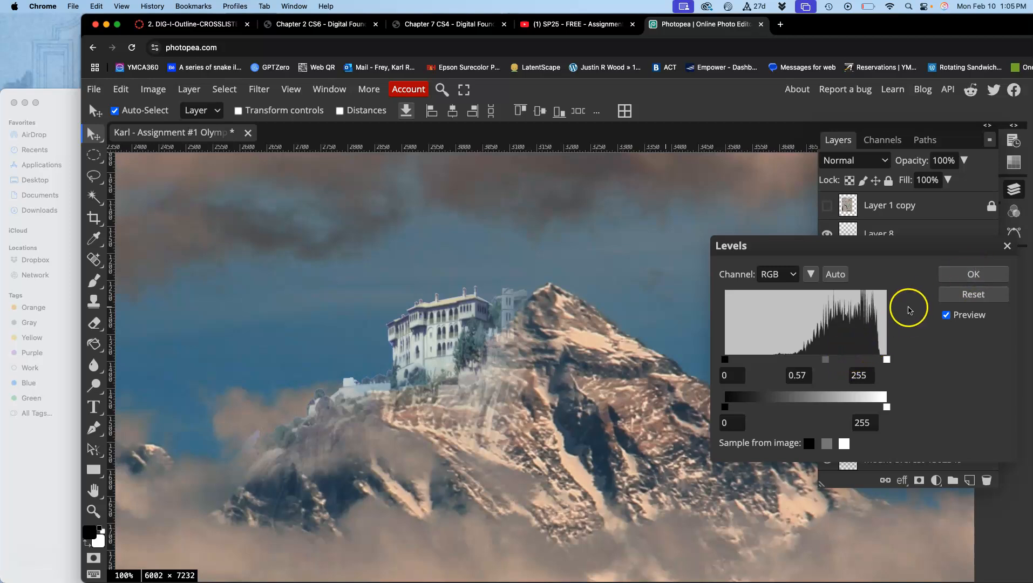
{"action": "left_click_drag", "start_coordinate": [824, 360], "coordinate": [830, 362]}
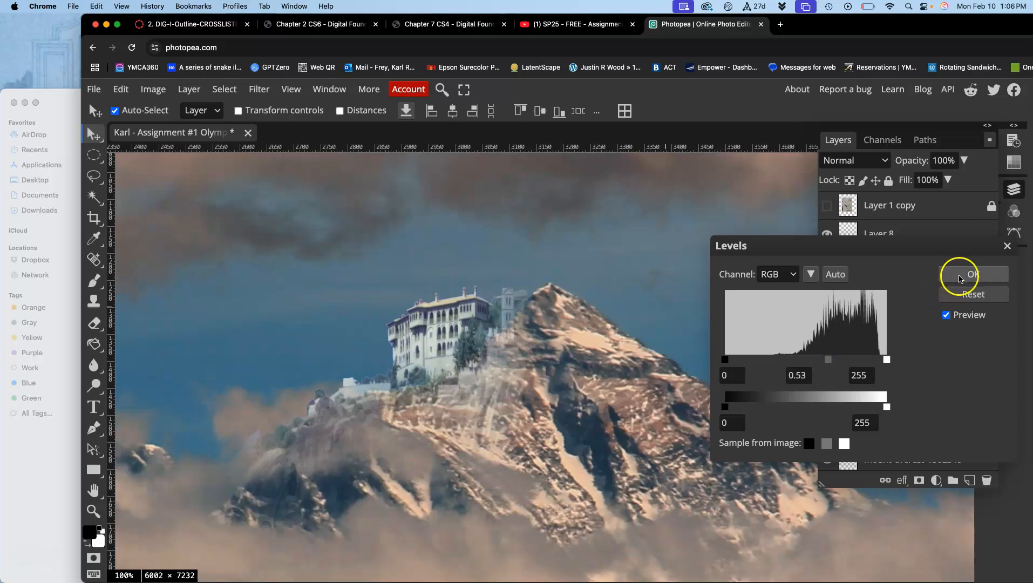
{"action": "left_click", "coordinate": [966, 275]}
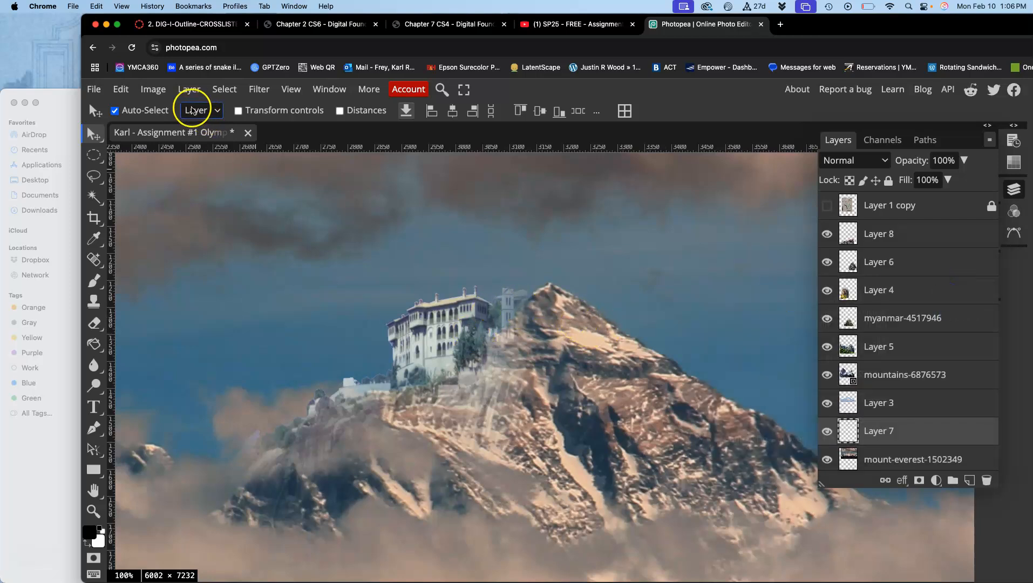
Start a Color Balance adjustment on Layer 7 with Midtones at Cyan-Red 28, Magenta-Green -20 and Yellow-Blue -12.
{"action": "left_click", "coordinate": [156, 89]}
{"action": "mouse_move", "coordinate": [178, 135]}
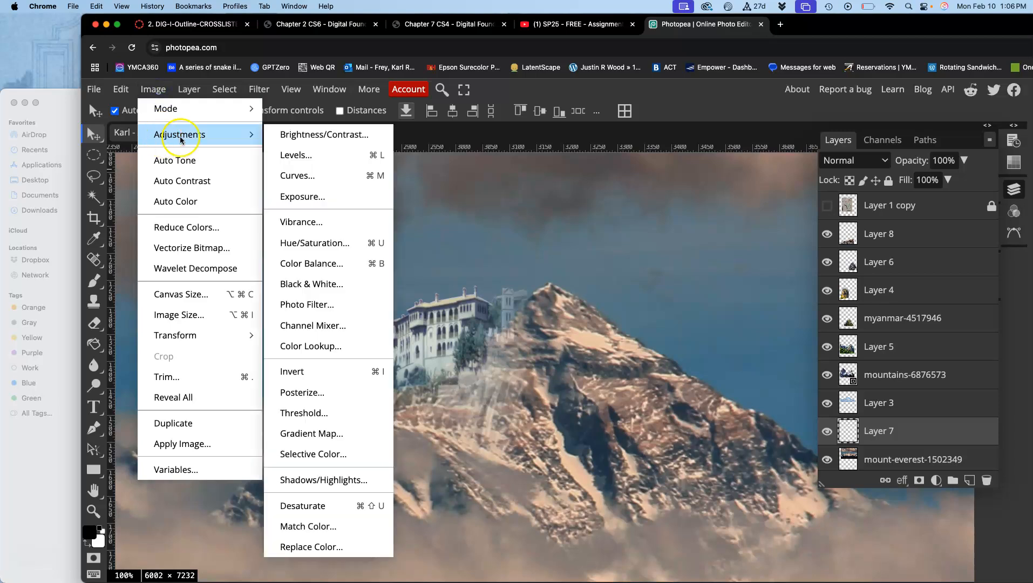
{"action": "left_click", "coordinate": [298, 262]}
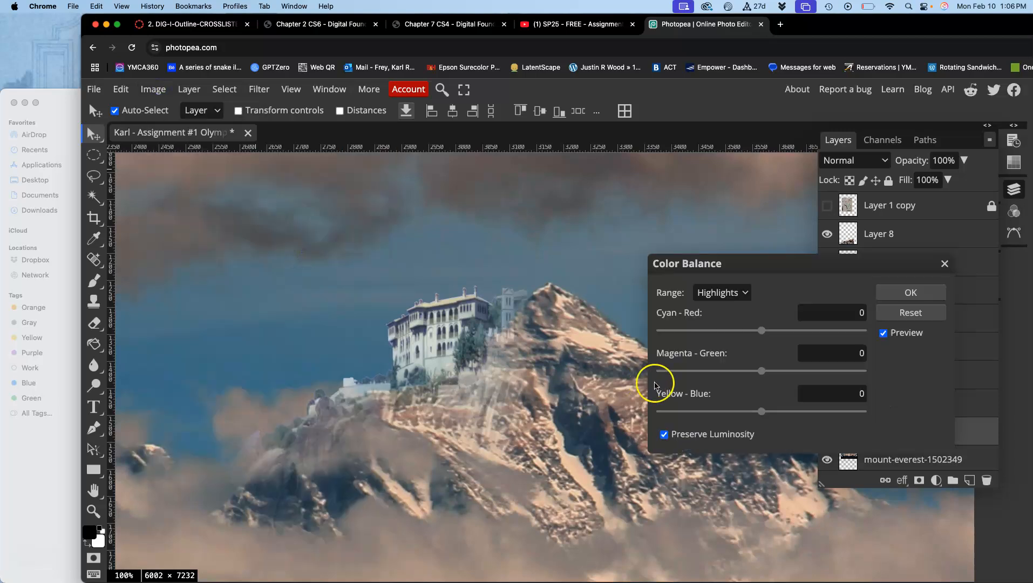
{"action": "left_click", "coordinate": [727, 296]}
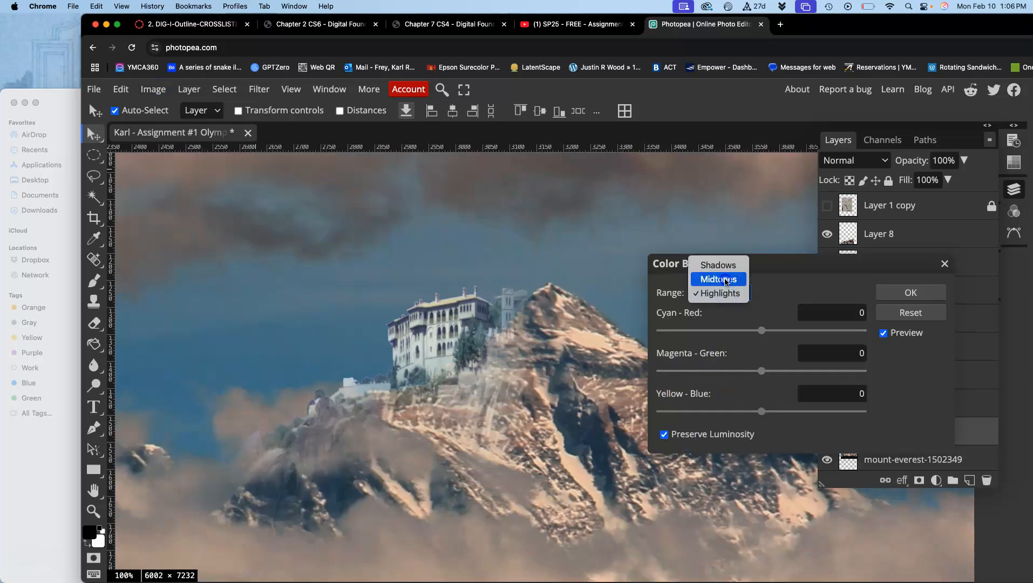
{"action": "left_click", "coordinate": [725, 280]}
{"action": "left_click_drag", "start_coordinate": [761, 411], "coordinate": [757, 412]}
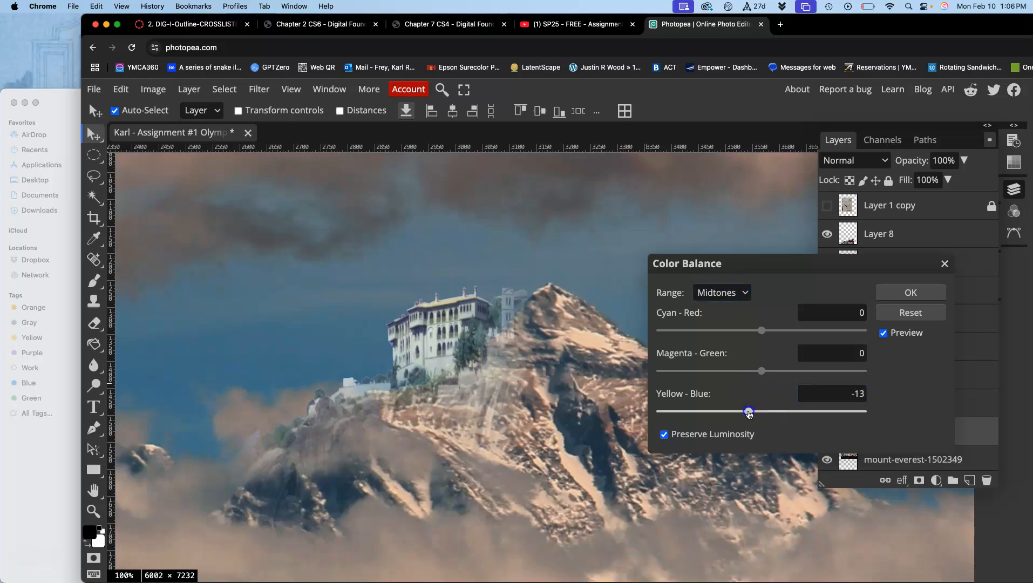
{"action": "left_click_drag", "start_coordinate": [761, 371], "coordinate": [758, 372]}
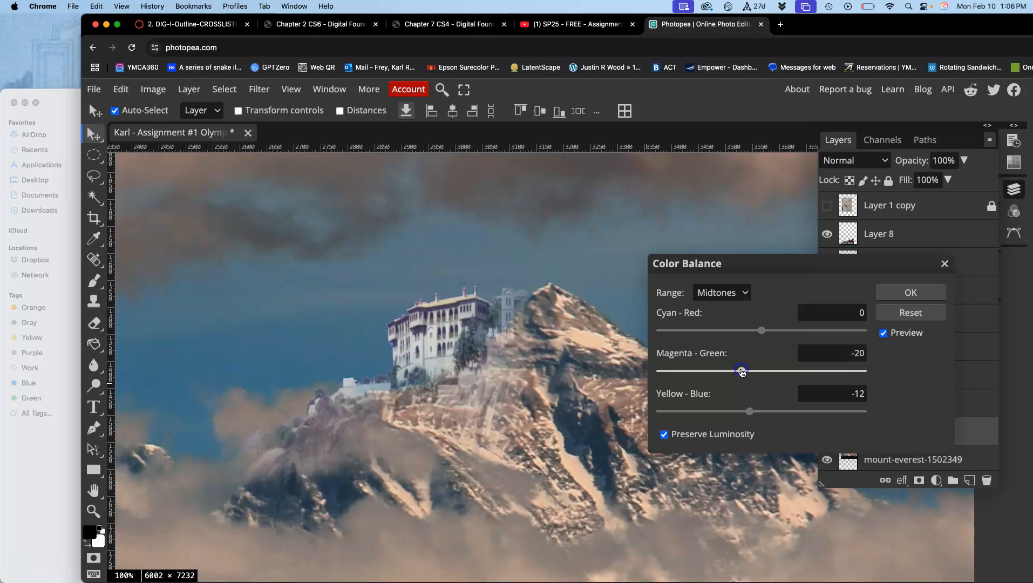
{"action": "left_click_drag", "start_coordinate": [761, 330], "coordinate": [766, 334]}
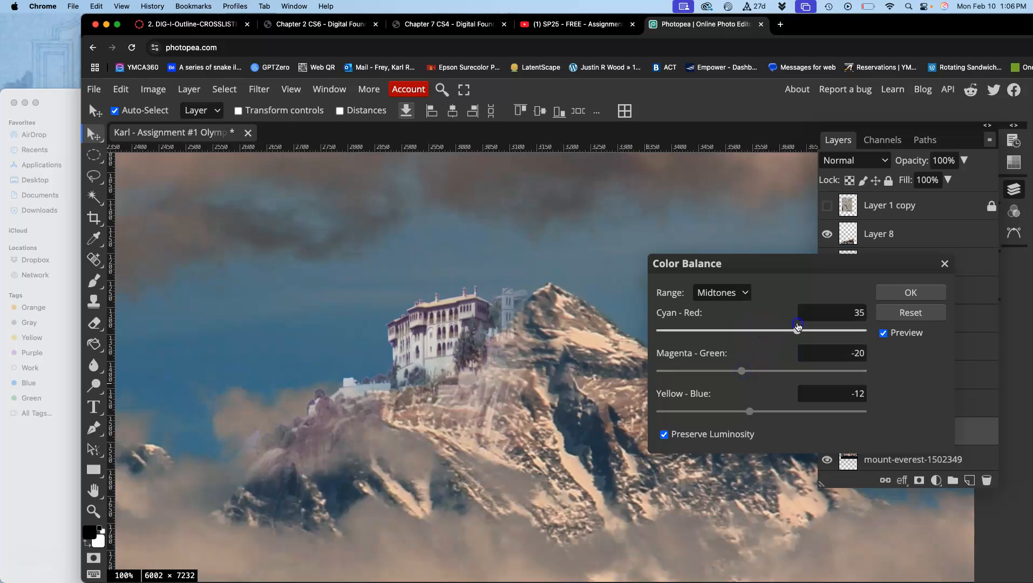
Set the castle's Shadows color balance to Cyan-Red -20, Magenta-Green -6 and Yellow-Blue -15.
{"action": "left_click", "coordinate": [728, 294]}
{"action": "left_click", "coordinate": [718, 279]}
{"action": "left_click_drag", "start_coordinate": [807, 404], "coordinate": [771, 413]}
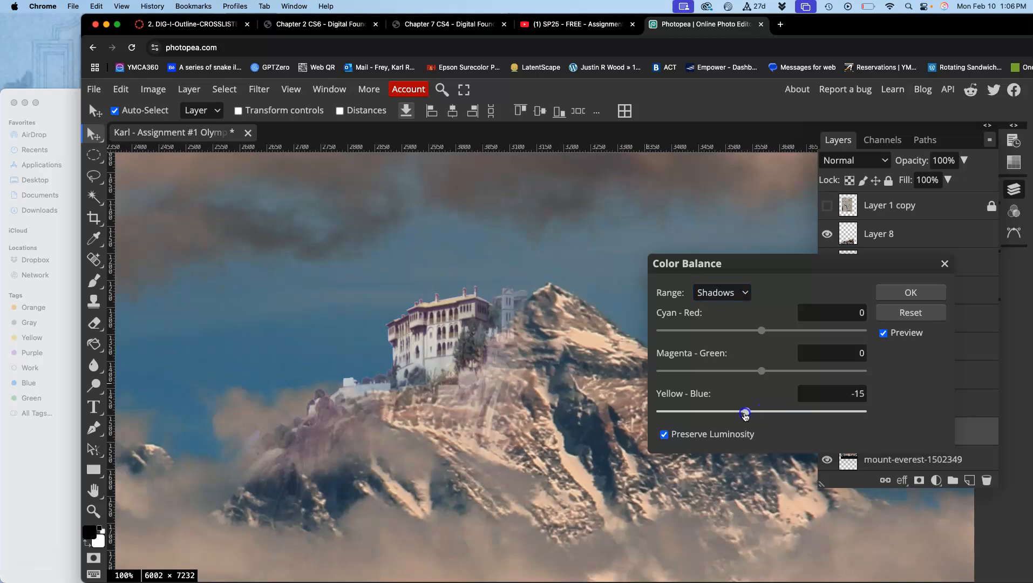
{"action": "left_click_drag", "start_coordinate": [760, 330], "coordinate": [749, 334]}
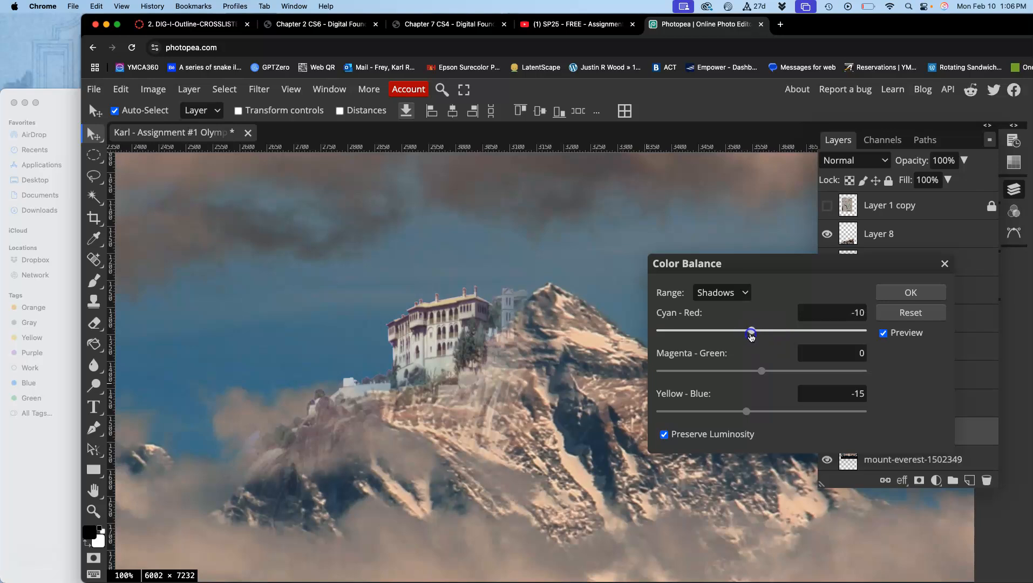
{"action": "left_click_drag", "start_coordinate": [760, 371], "coordinate": [760, 373]}
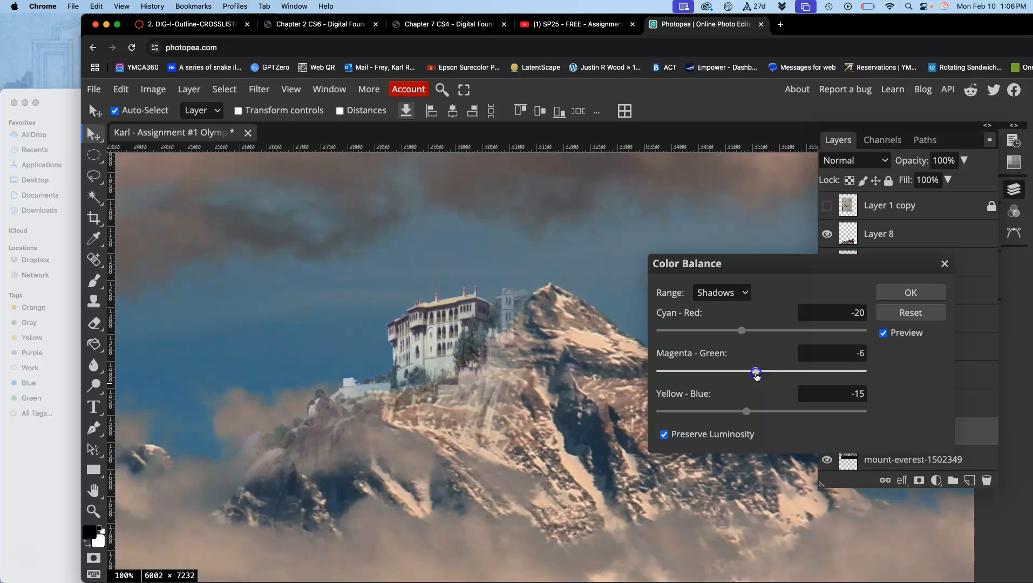
Set the Highlights color balance to Cyan-Red 10, Magenta-Green -13 and Yellow-Blue -15, and apply the adjustment to Layer 7.
{"action": "left_click", "coordinate": [747, 292]}
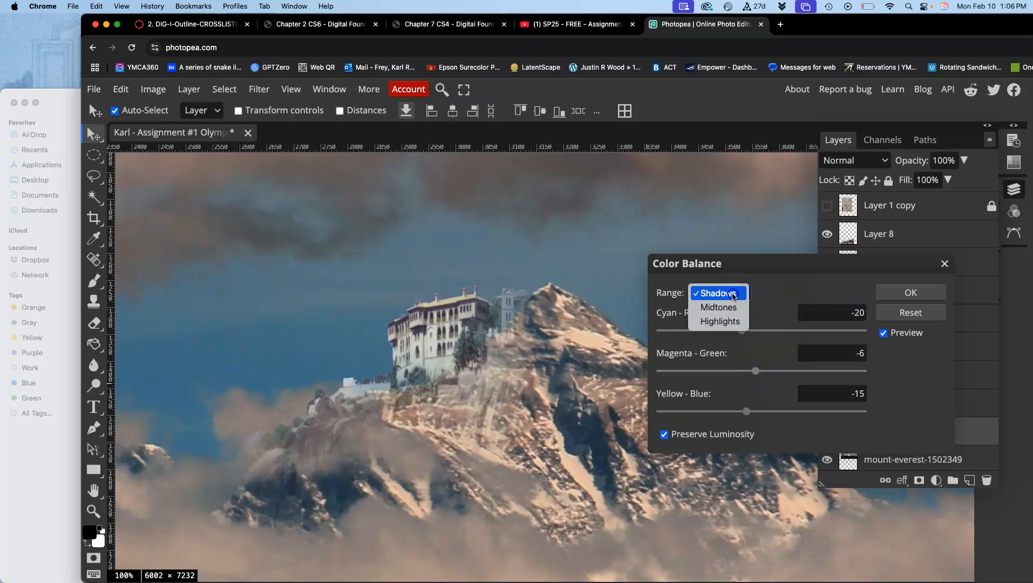
{"action": "left_click", "coordinate": [726, 321]}
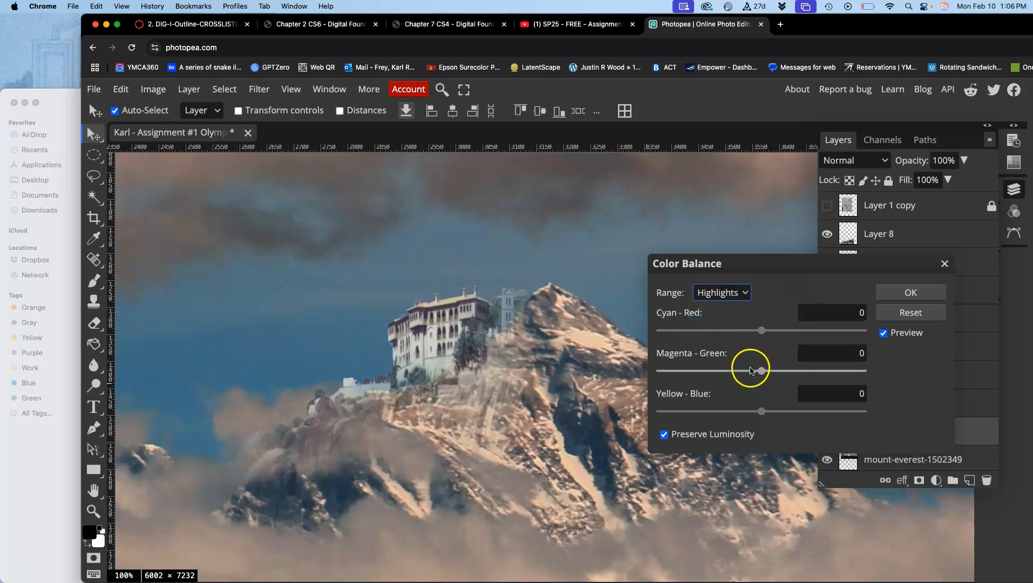
{"action": "left_click_drag", "start_coordinate": [761, 411], "coordinate": [756, 411]}
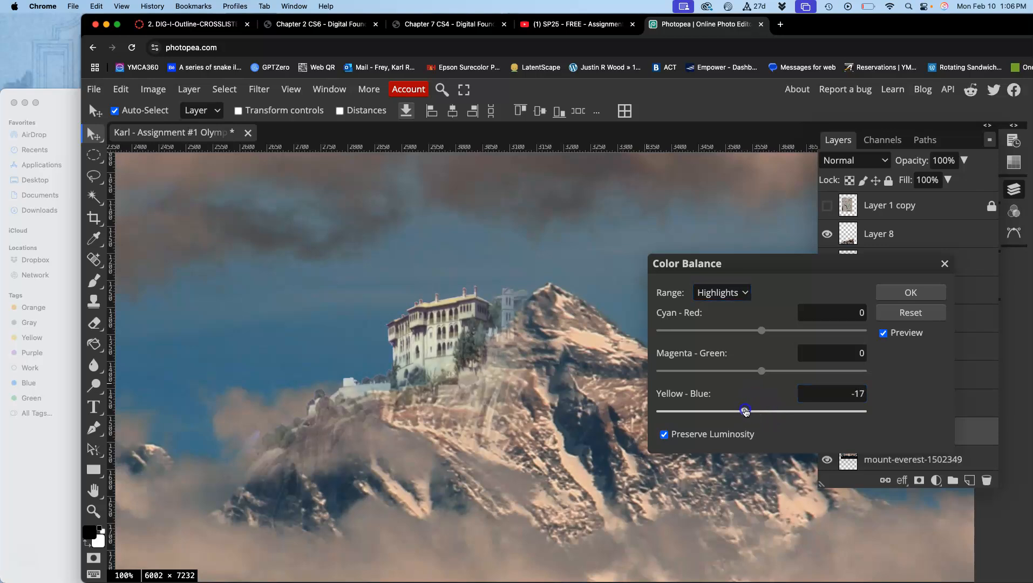
{"action": "left_click", "coordinate": [760, 371]}
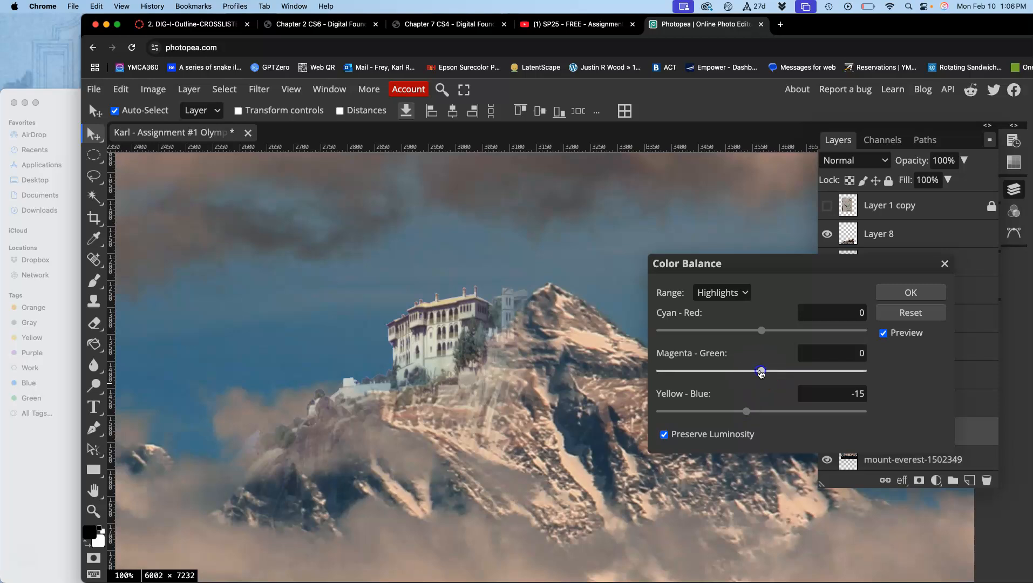
{"action": "left_click", "coordinate": [763, 331]}
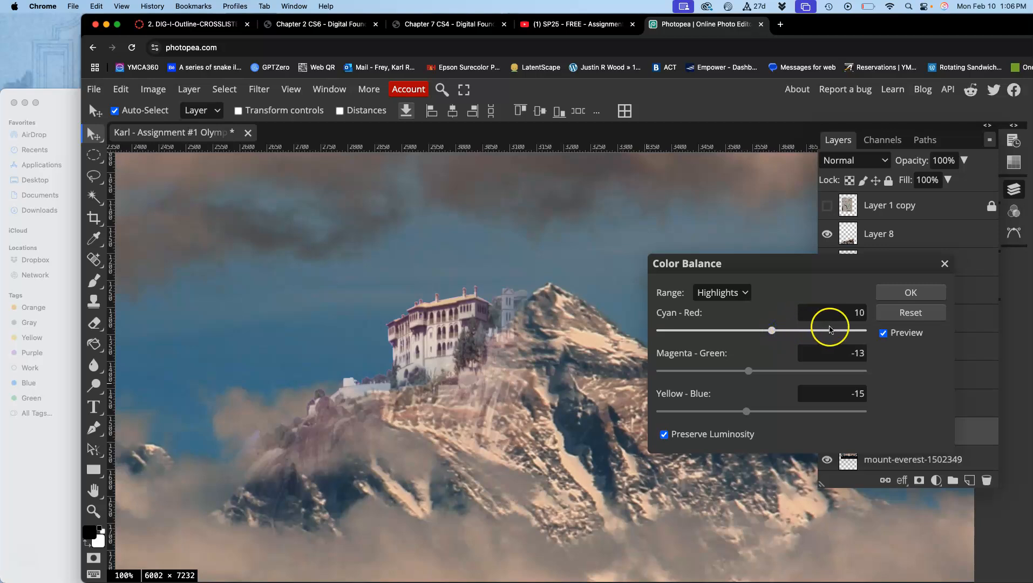
{"action": "left_click", "coordinate": [901, 295]}
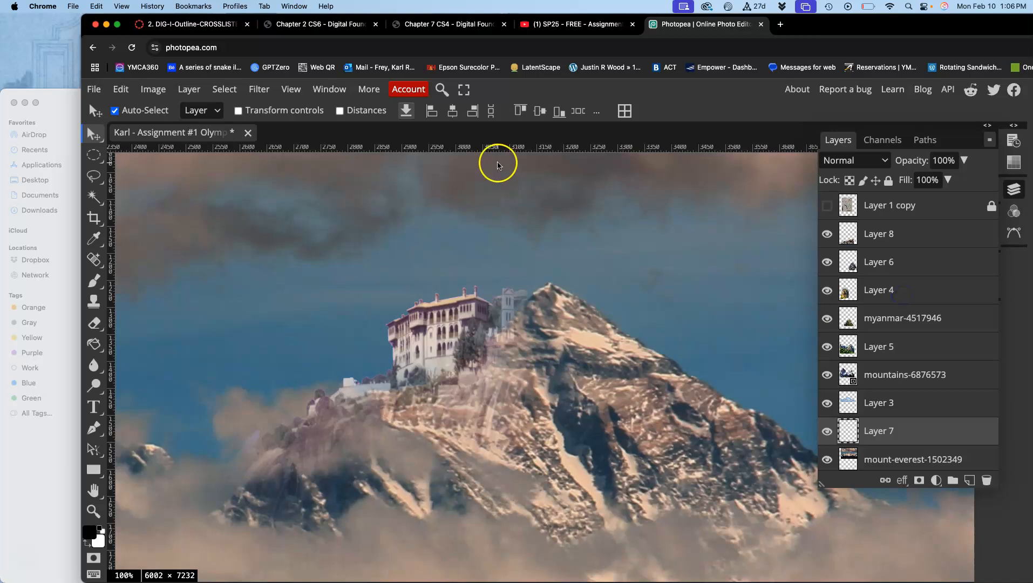
Apply a Hue/Saturation adjustment to the castle on Layer 7 with Hue 11 and Saturation -12.
{"action": "left_click", "coordinate": [157, 93]}
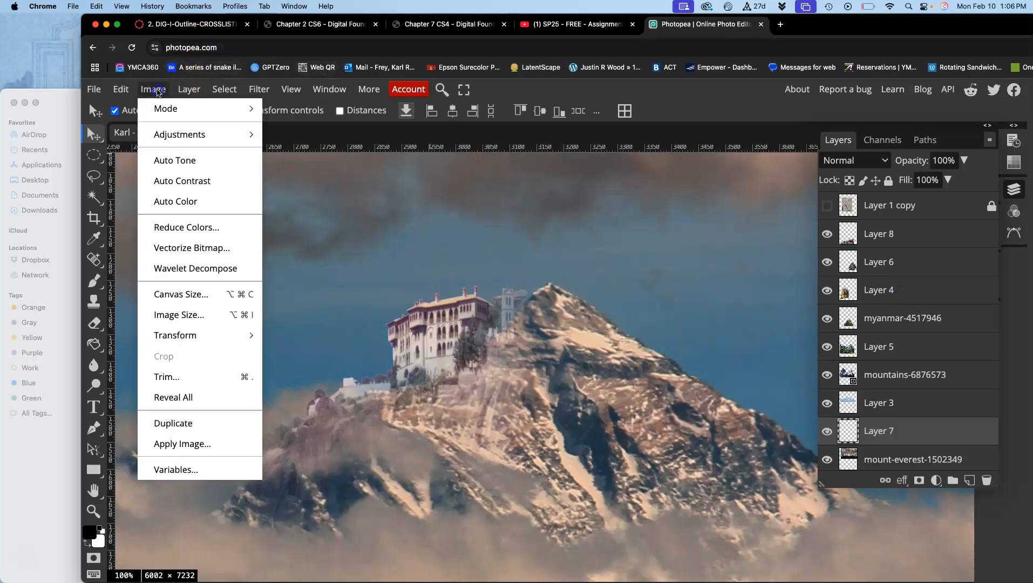
{"action": "mouse_move", "coordinate": [194, 135]}
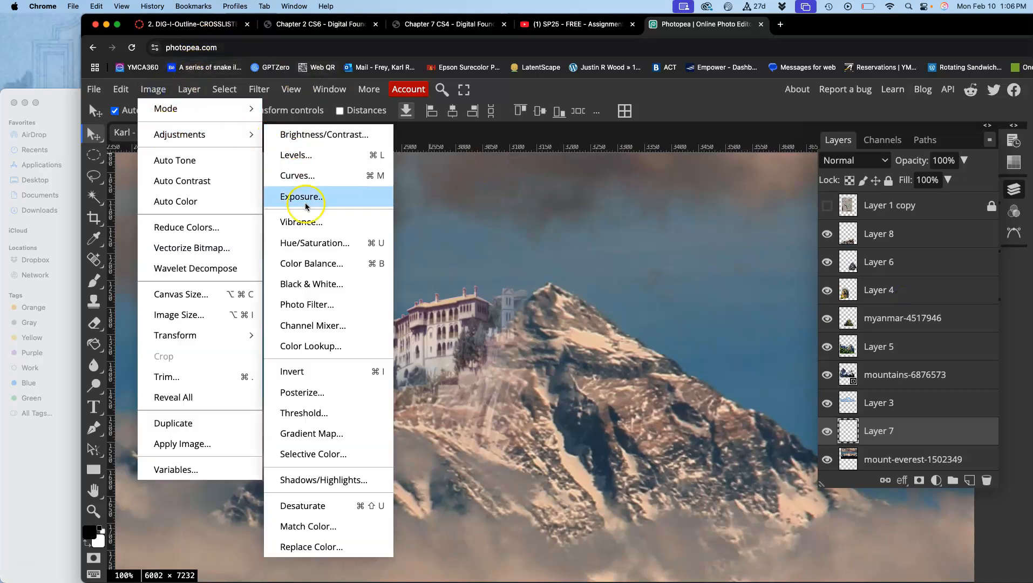
{"action": "left_click", "coordinate": [305, 239]}
{"action": "left_click_drag", "start_coordinate": [374, 196], "coordinate": [808, 240]}
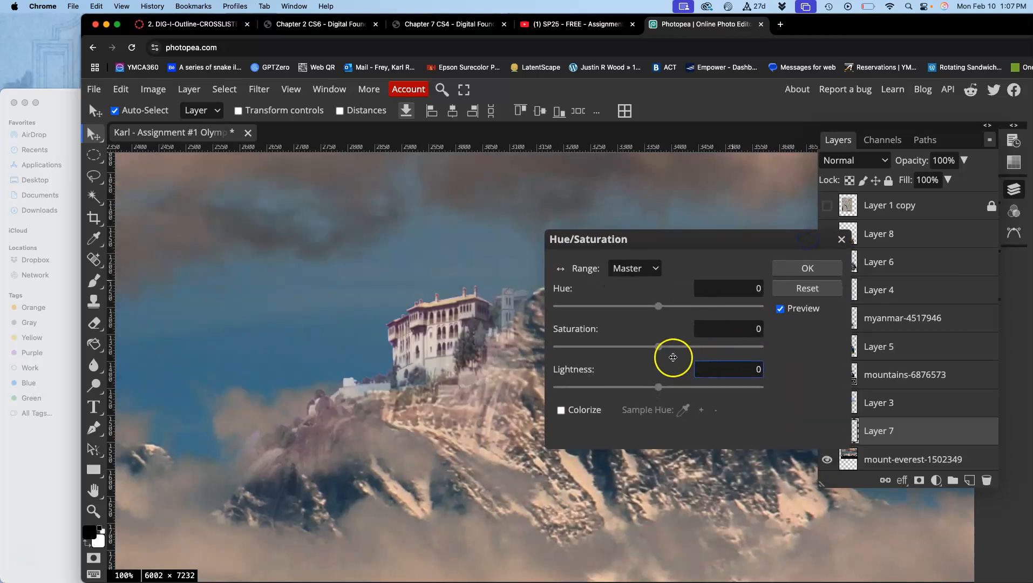
{"action": "left_click", "coordinate": [658, 306]}
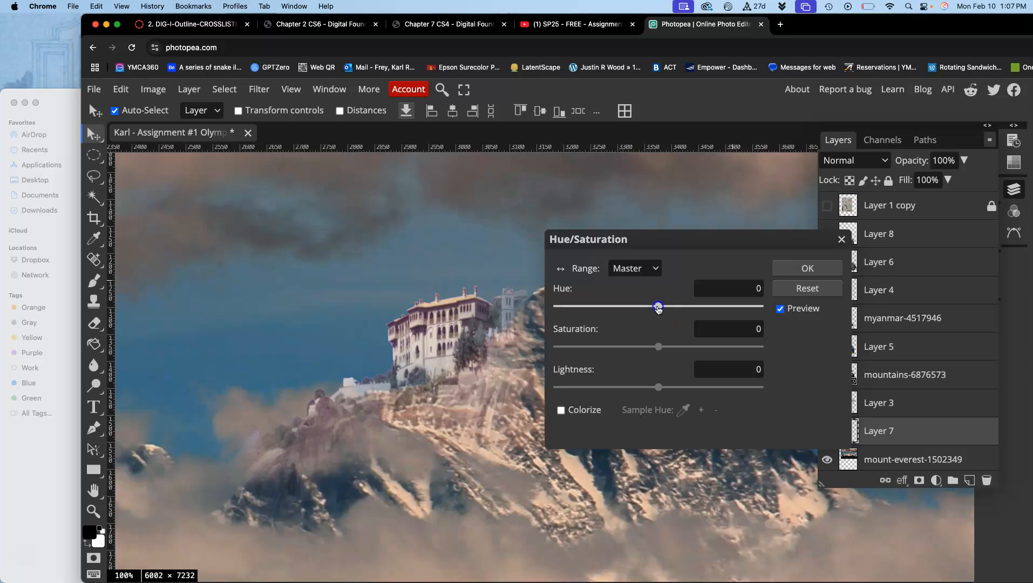
{"action": "mouse_move", "coordinate": [645, 309]}
{"action": "left_mouse_down"}
{"action": "mouse_move", "coordinate": [675, 307]}
{"action": "mouse_move", "coordinate": [649, 312]}
{"action": "left_mouse_up"}
{"action": "left_click", "coordinate": [658, 347]}
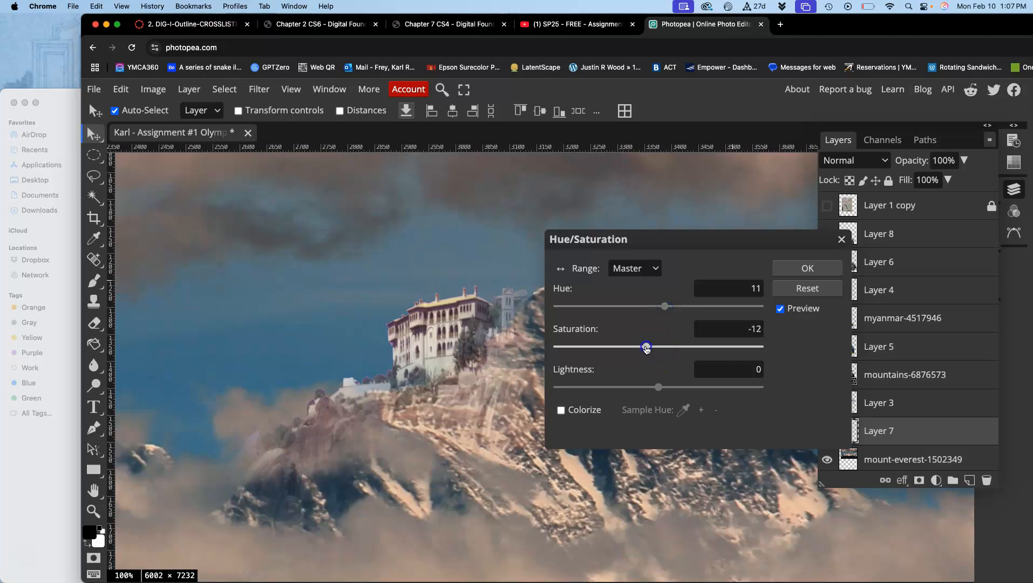
{"action": "left_click", "coordinate": [786, 270]}
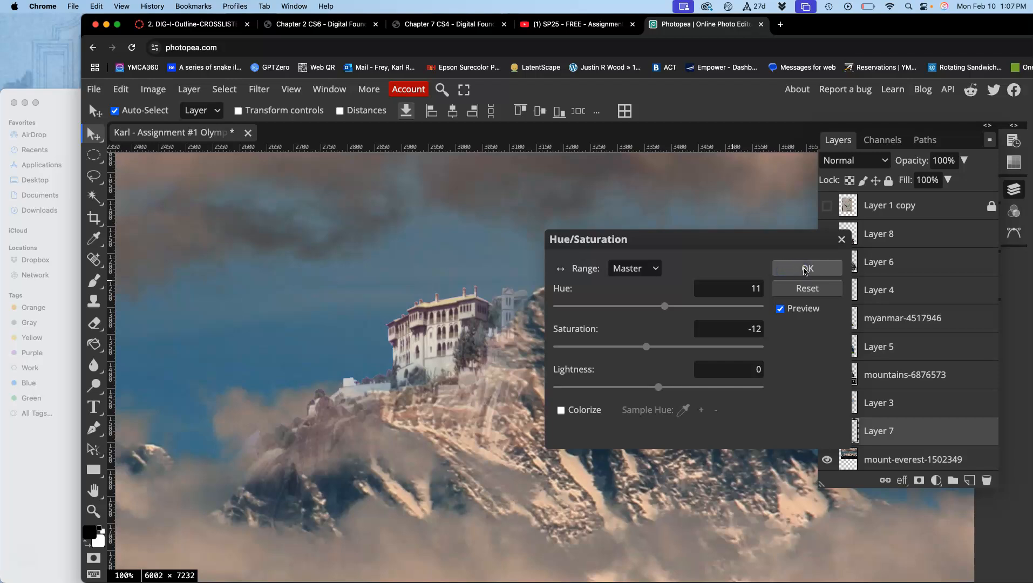
{"action": "left_click_drag", "start_coordinate": [775, 240], "coordinate": [677, 328]}
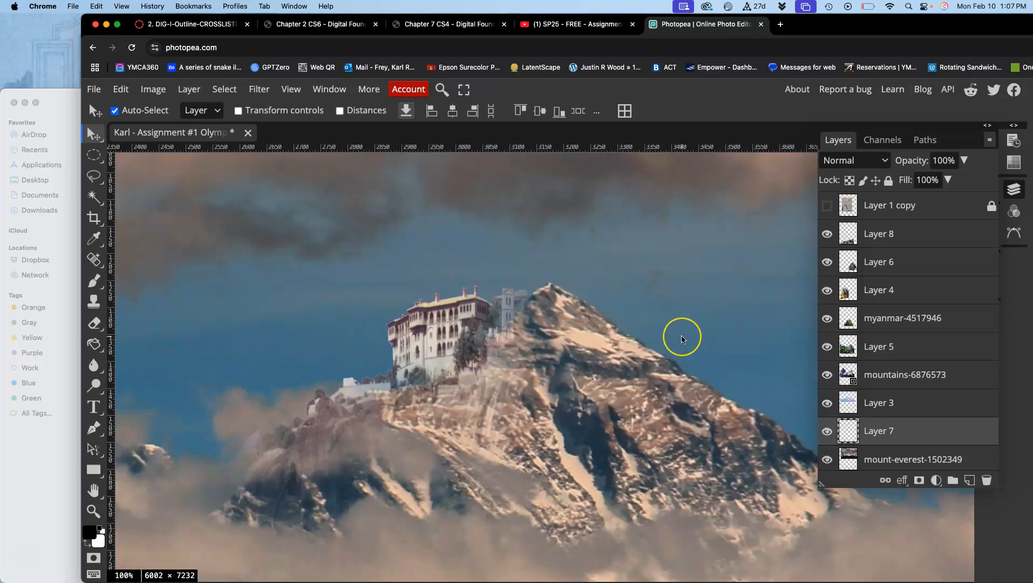
{"action": "key", "text": "super+s"}
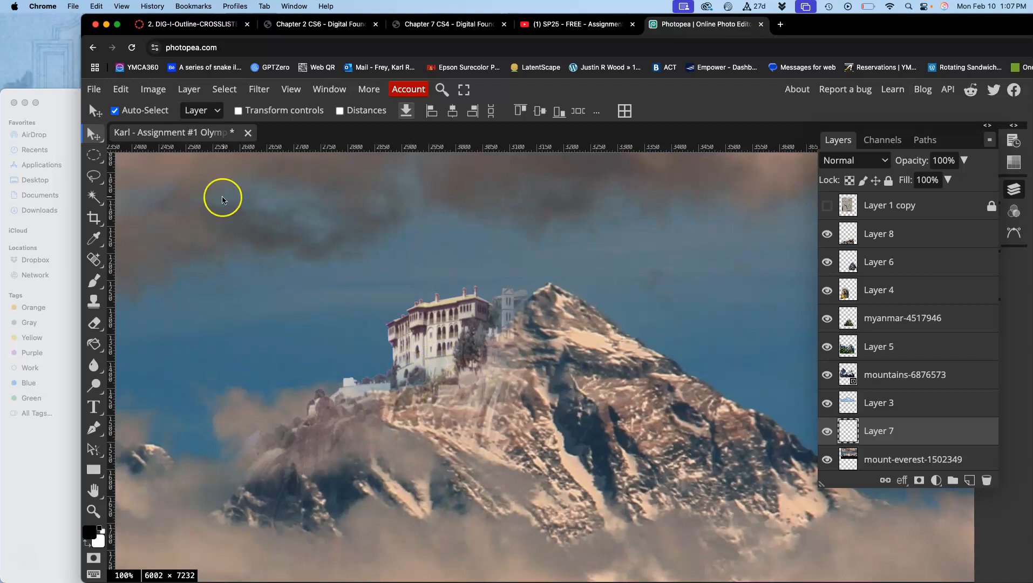
Apply a Levels adjustment to the castle on Layer 7 with input levels 15, 0.7 and 253 and output black at 72.
{"action": "left_click", "coordinate": [156, 89]}
{"action": "mouse_move", "coordinate": [175, 132]}
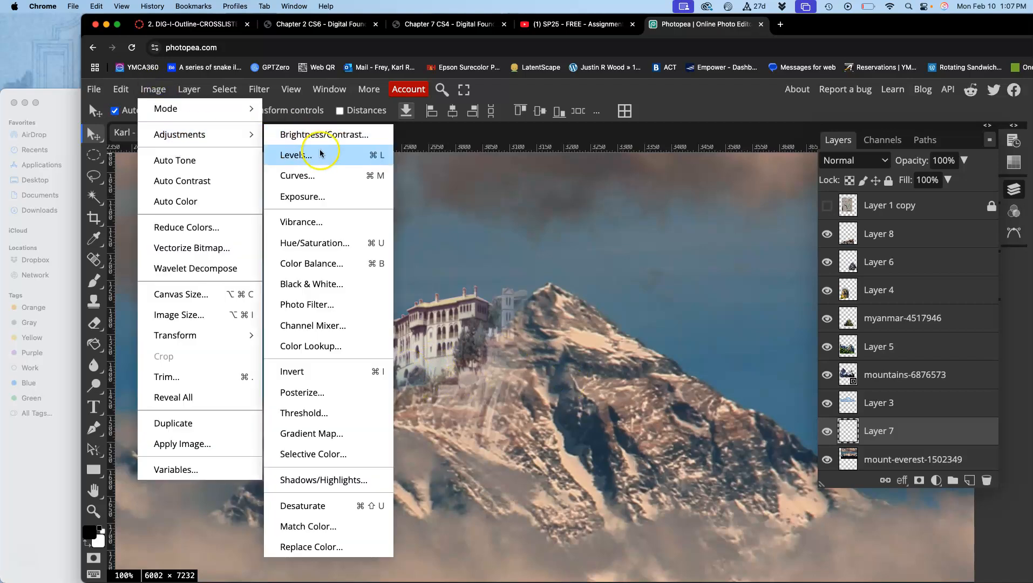
{"action": "left_click", "coordinate": [322, 153]}
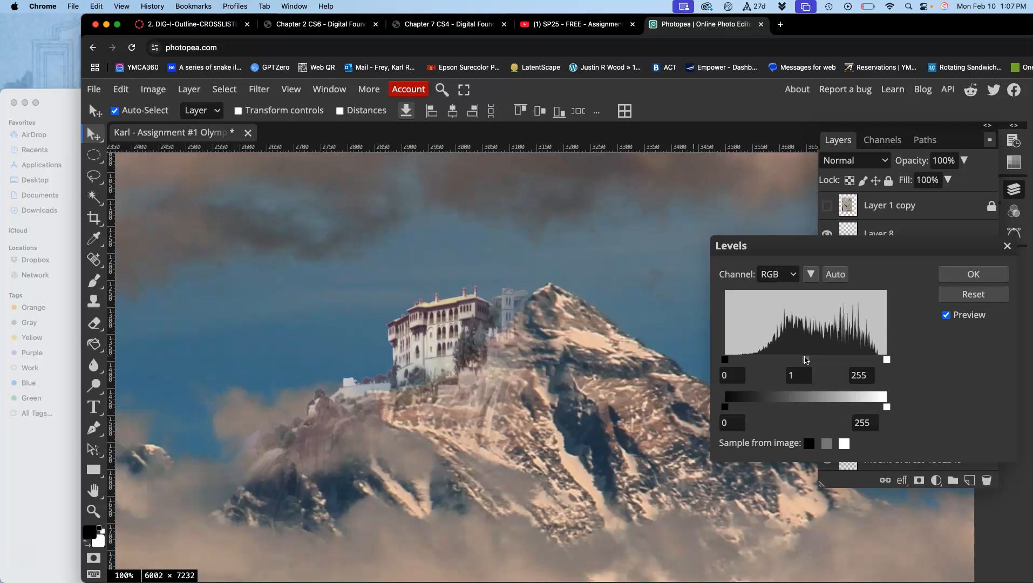
{"action": "mouse_move", "coordinate": [808, 360]}
{"action": "left_mouse_down"}
{"action": "mouse_move", "coordinate": [816, 358]}
{"action": "mouse_move", "coordinate": [801, 360]}
{"action": "left_mouse_up"}
{"action": "left_click_drag", "start_coordinate": [725, 407], "coordinate": [726, 407]}
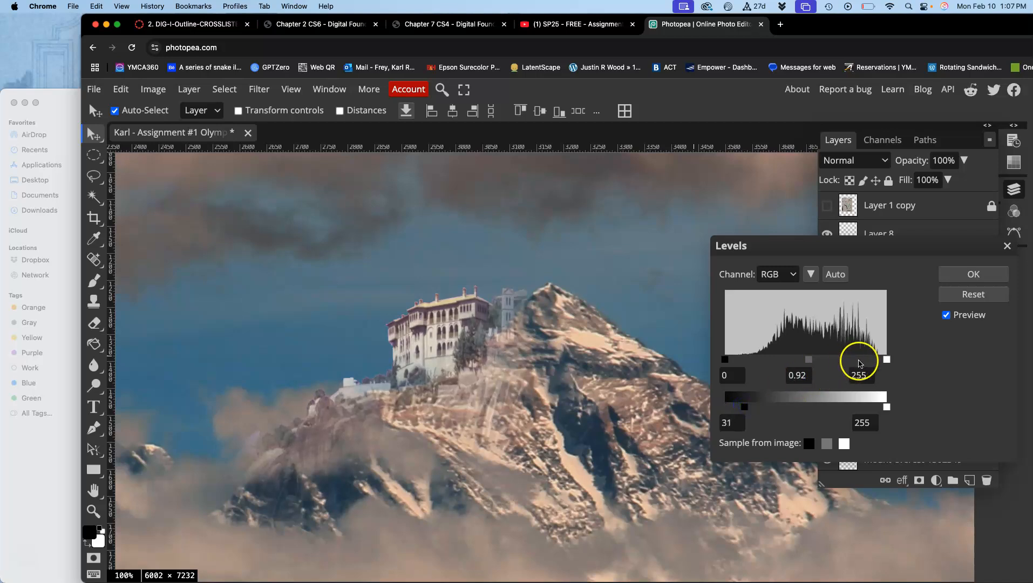
{"action": "left_click", "coordinate": [887, 360]}
{"action": "left_click_drag", "start_coordinate": [808, 360], "coordinate": [819, 360]}
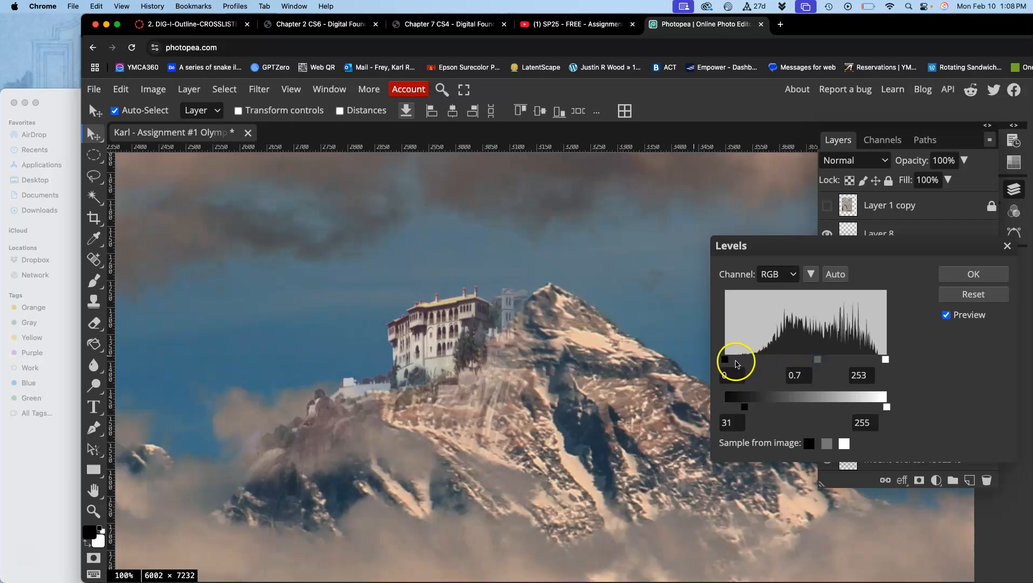
{"action": "left_click_drag", "start_coordinate": [724, 360], "coordinate": [734, 361]}
{"action": "left_click_drag", "start_coordinate": [745, 407], "coordinate": [769, 407]}
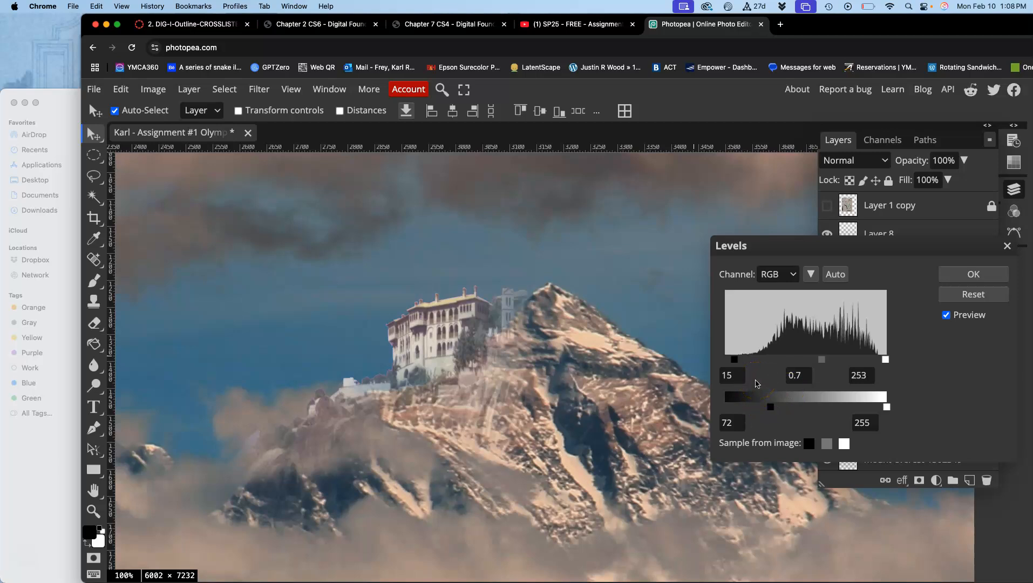
{"action": "left_click", "coordinate": [974, 273]}
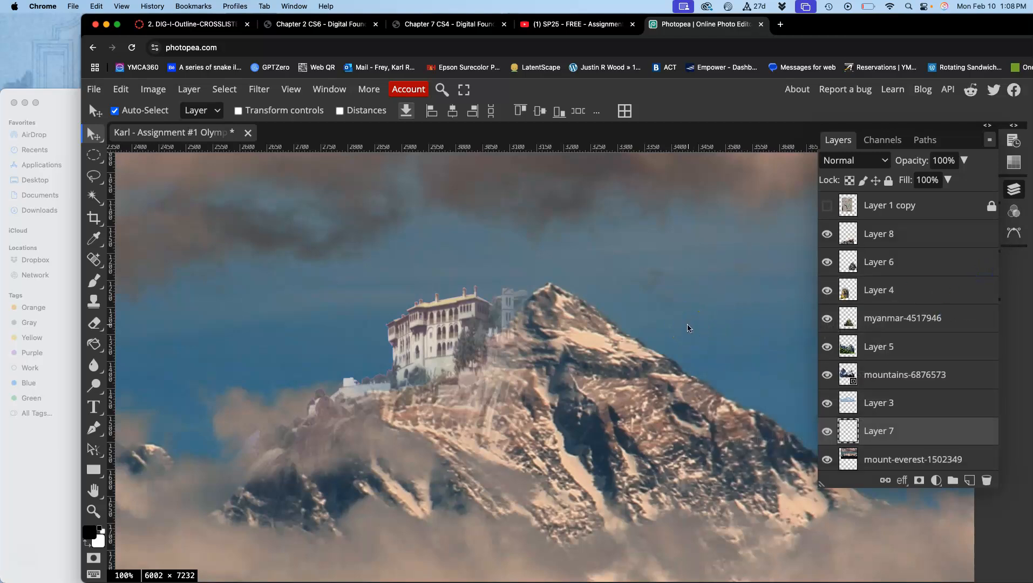
Dismiss the Type to Siri shortcut prompt, choosing not to be asked again.
{"action": "key", "text": "super"}
{"action": "key", "text": "super"}
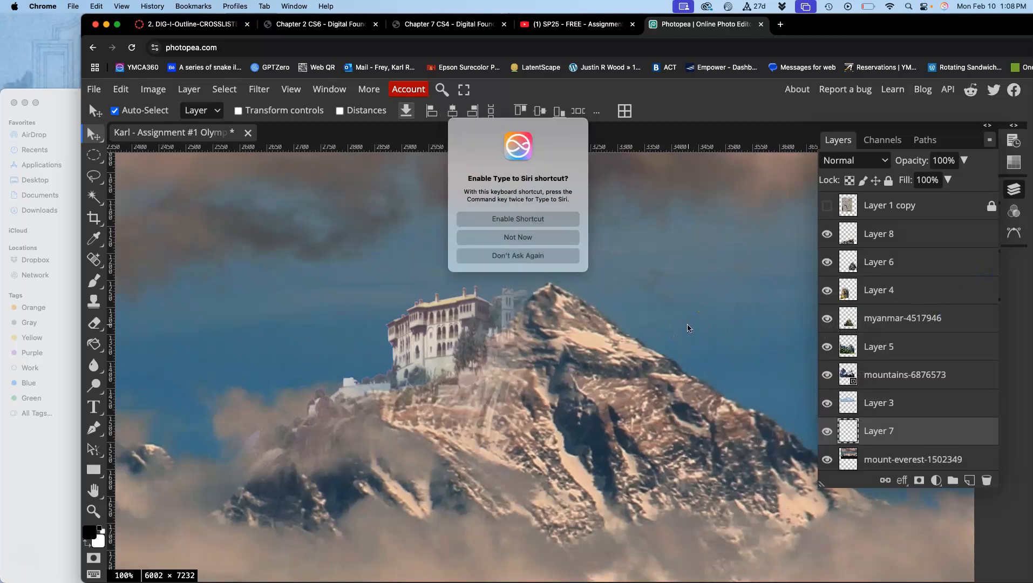
{"action": "left_click", "coordinate": [406, 249]}
{"action": "left_click", "coordinate": [496, 256]}
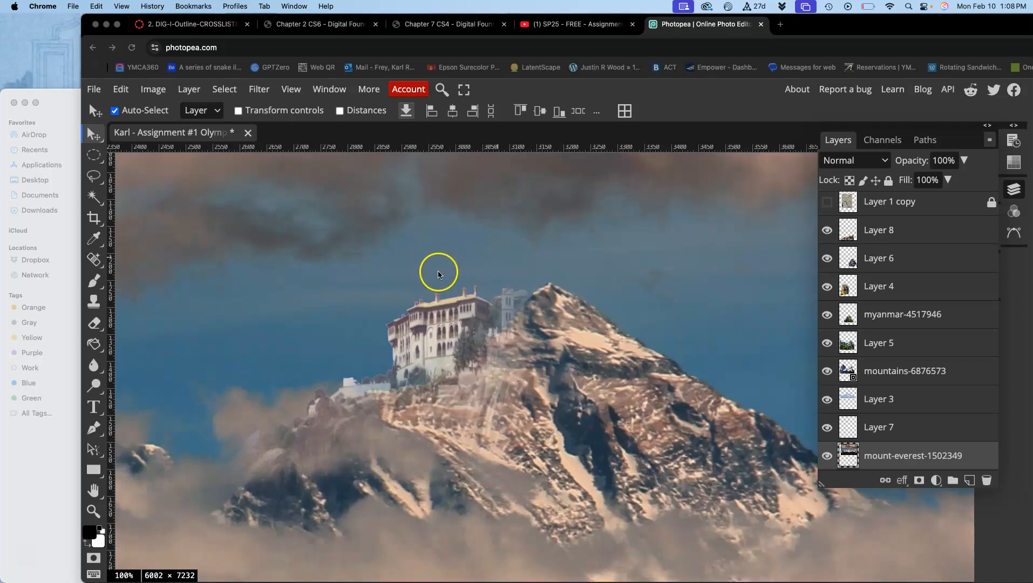
Examine how the castle's color blends with the surrounding mountain, clouds and sky, both up close and in the full composite.
{"action": "left_click", "coordinate": [438, 272]}
{"action": "left_click", "coordinate": [398, 243]}
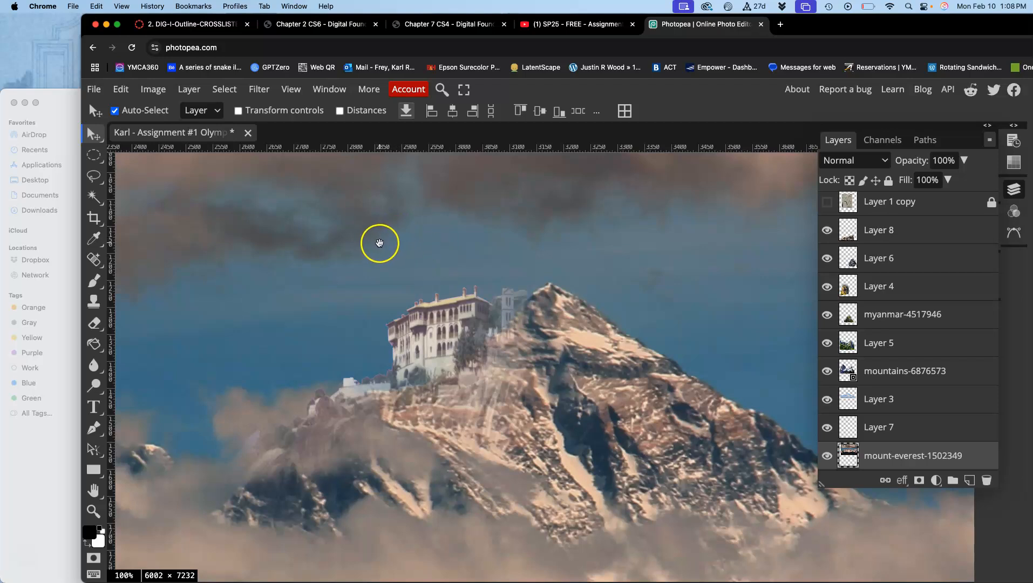
{"action": "left_click_drag", "start_coordinate": [374, 253], "coordinate": [650, 238]}
{"action": "left_click_drag", "start_coordinate": [460, 279], "coordinate": [560, 429]}
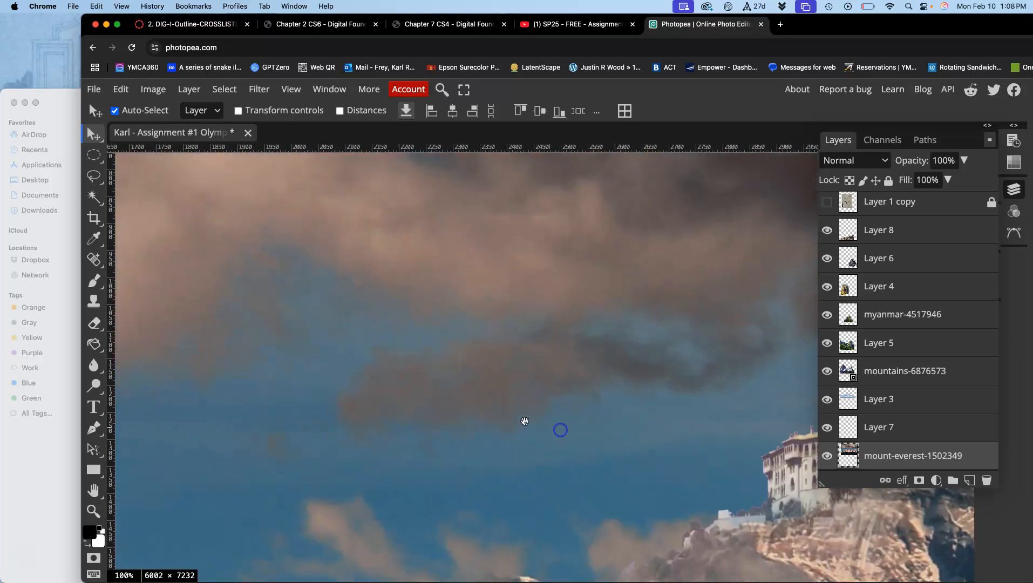
{"action": "left_click_drag", "start_coordinate": [477, 415], "coordinate": [133, 242]}
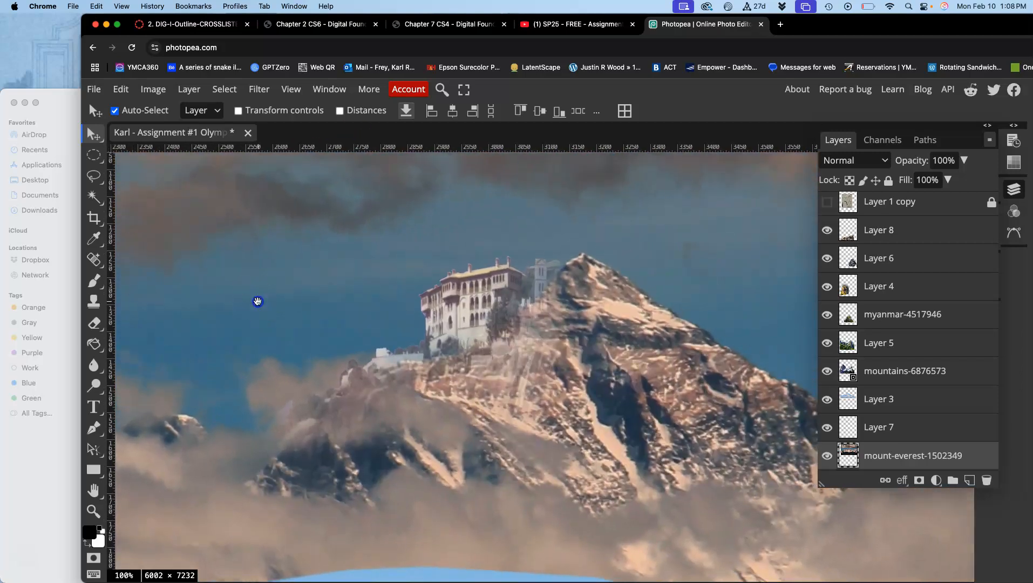
{"action": "left_click_drag", "start_coordinate": [257, 300], "coordinate": [218, 300]}
{"action": "key", "text": "super+0"}
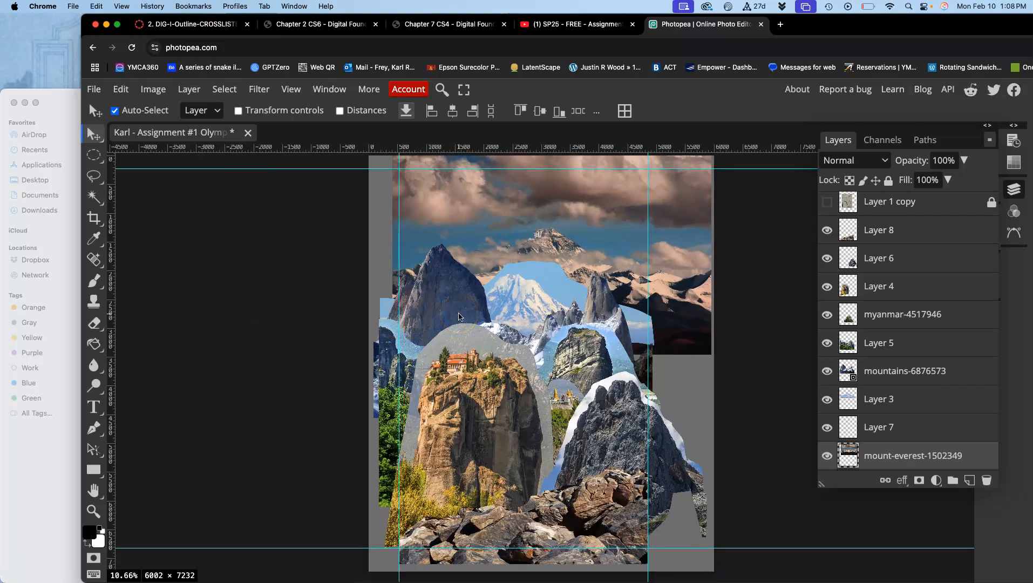
{"action": "key", "text": "super+plus"}
{"action": "key", "text": "super+plus"}
{"action": "key", "text": "super+plus"}
{"action": "key", "text": "super+plus"}
{"action": "scroll", "coordinate": [458, 317], "scroll_direction": "up", "scroll_amount": 5}
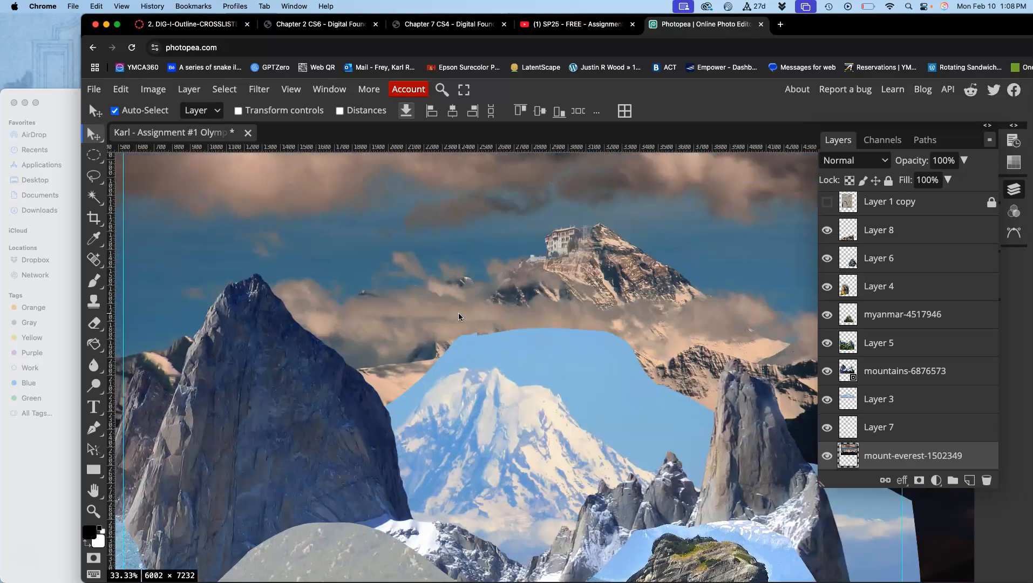
{"action": "scroll", "coordinate": [458, 317], "scroll_direction": "up", "scroll_amount": 5}
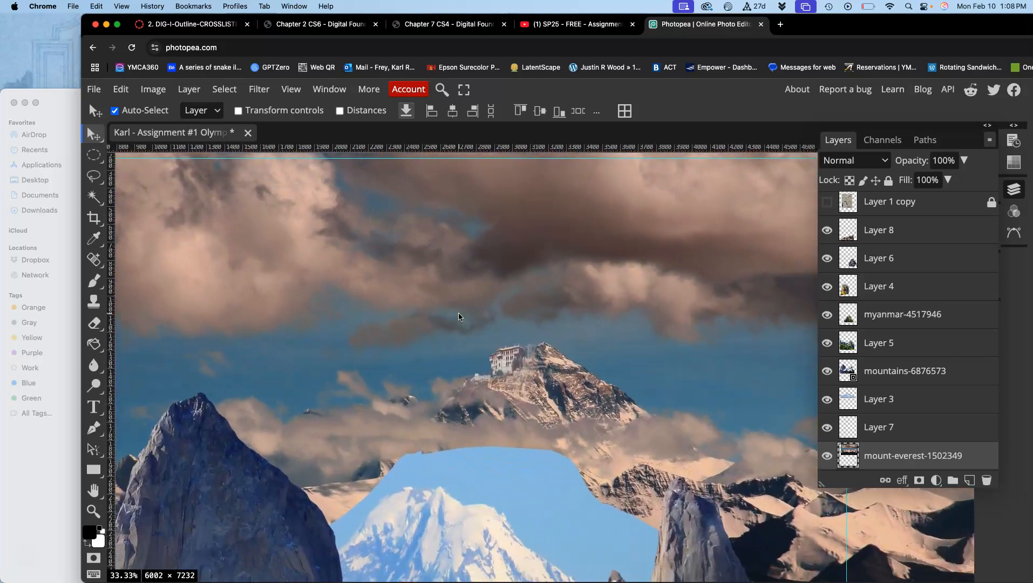
{"action": "key", "text": "super+plus"}
{"action": "key", "text": "super+plus"}
{"action": "key", "text": "super+plus"}
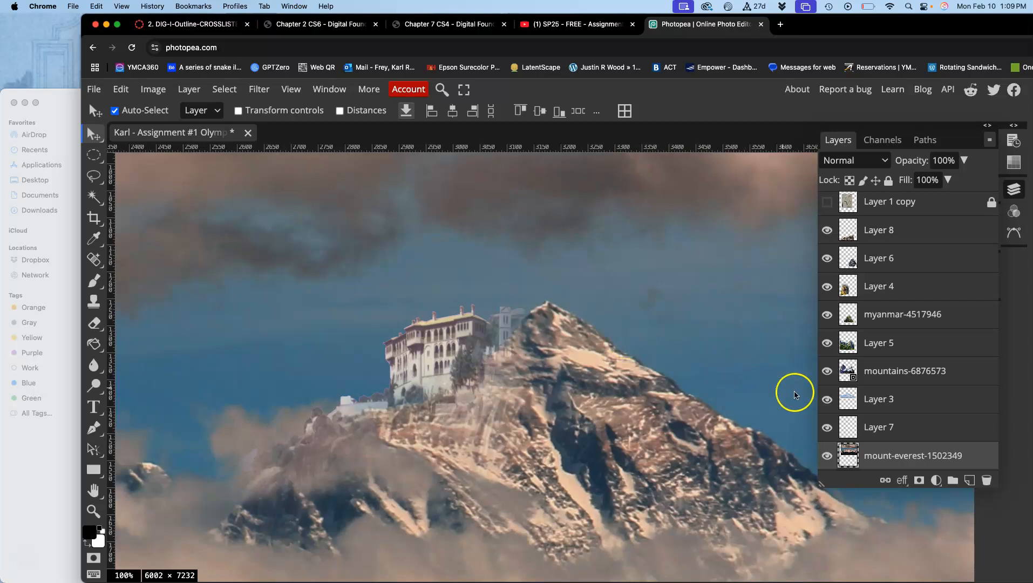
Compare the image with Layer 7 hidden and shown, and lower that layer's opacity to 90%.
{"action": "left_click", "coordinate": [877, 427]}
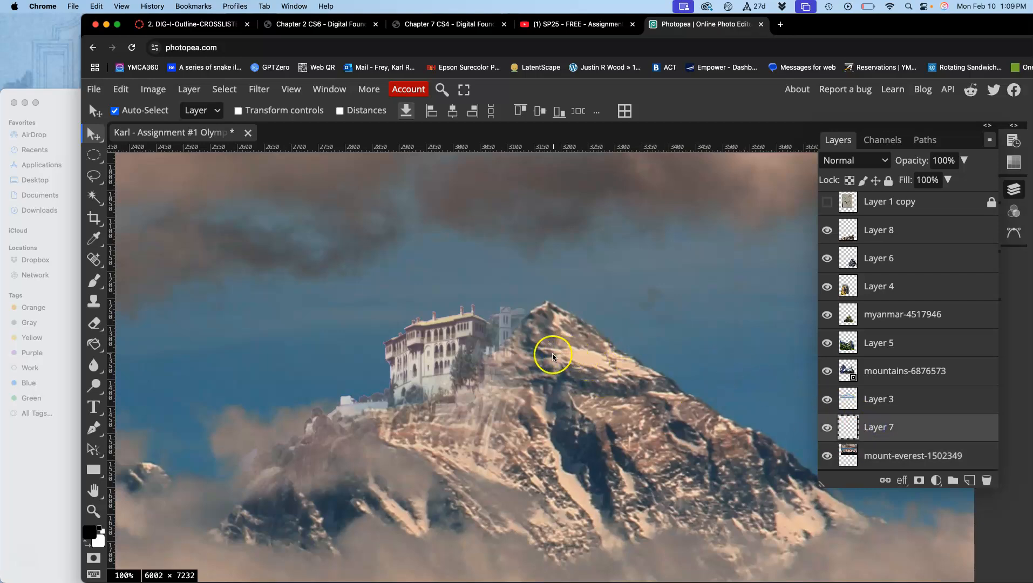
{"action": "left_click", "coordinate": [827, 428]}
{"action": "left_click", "coordinate": [827, 428]}
{"action": "left_click", "coordinate": [828, 428]}
{"action": "left_click", "coordinate": [827, 428]}
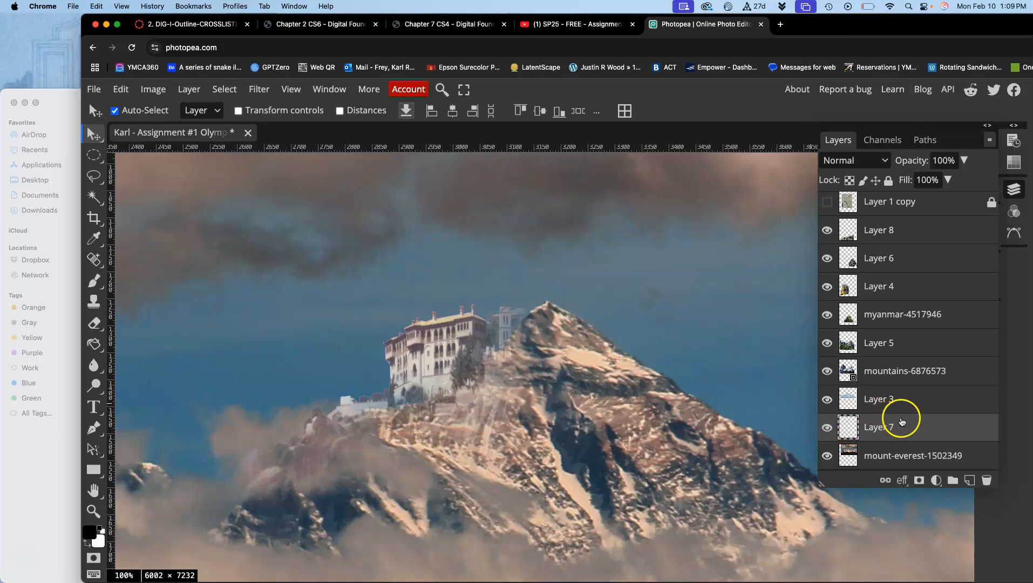
{"action": "left_click", "coordinate": [963, 160]}
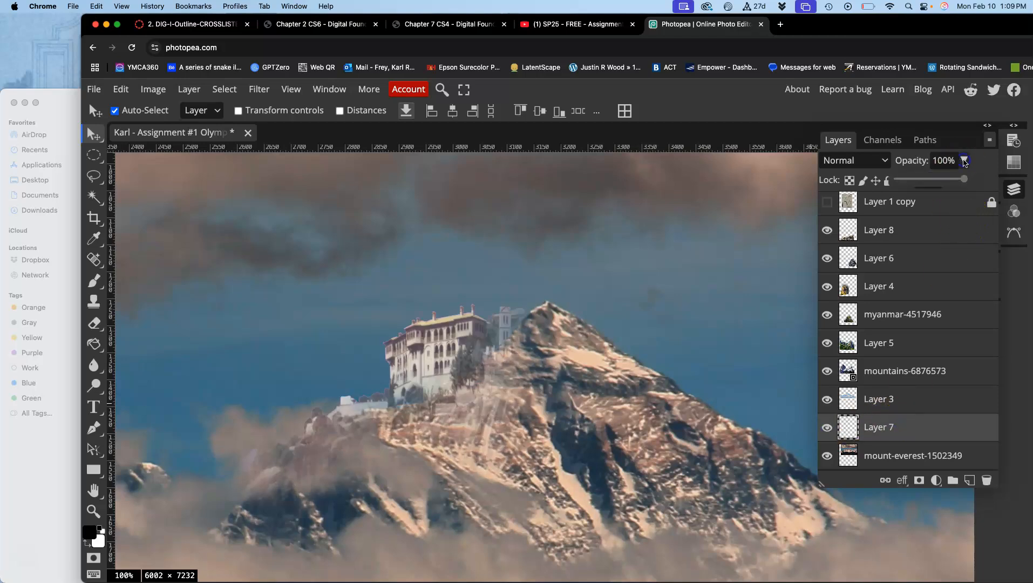
{"action": "left_click_drag", "start_coordinate": [965, 180], "coordinate": [954, 180]}
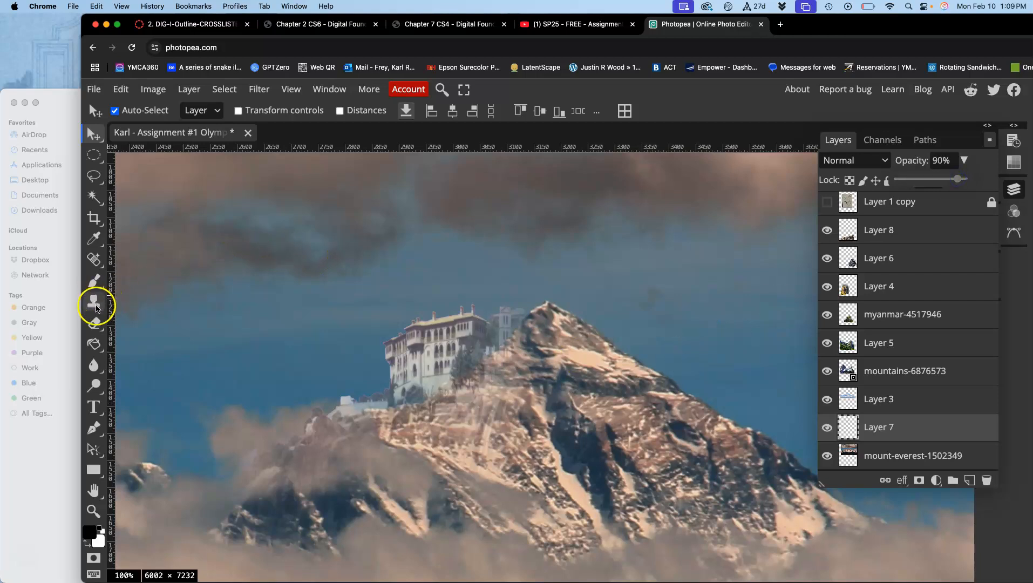
Erase the faint tower between the castle and the peak on Layer 7 using a 61 px Eraser with 0% hardness.
{"action": "left_click", "coordinate": [95, 323]}
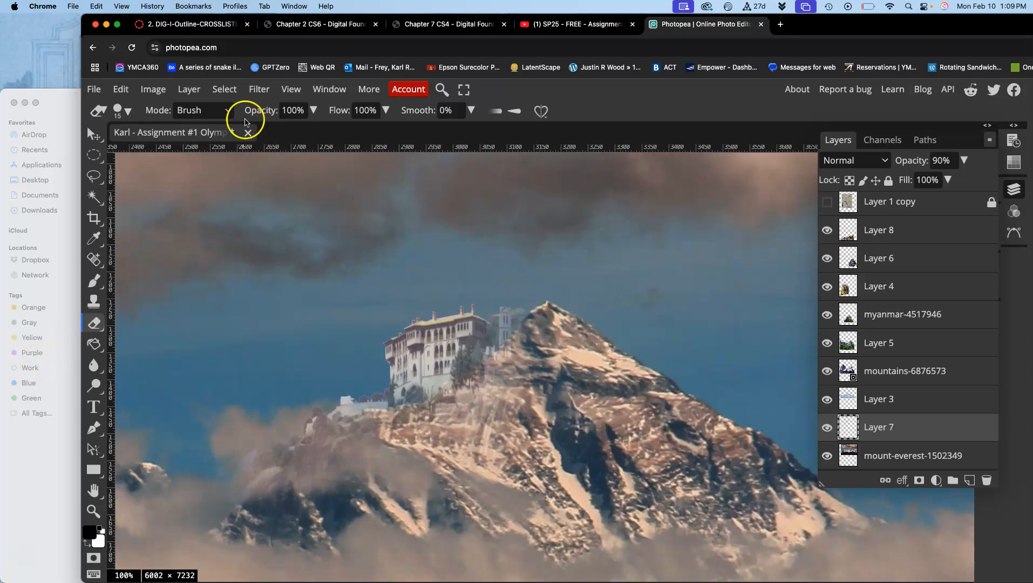
{"action": "left_click", "coordinate": [125, 110]}
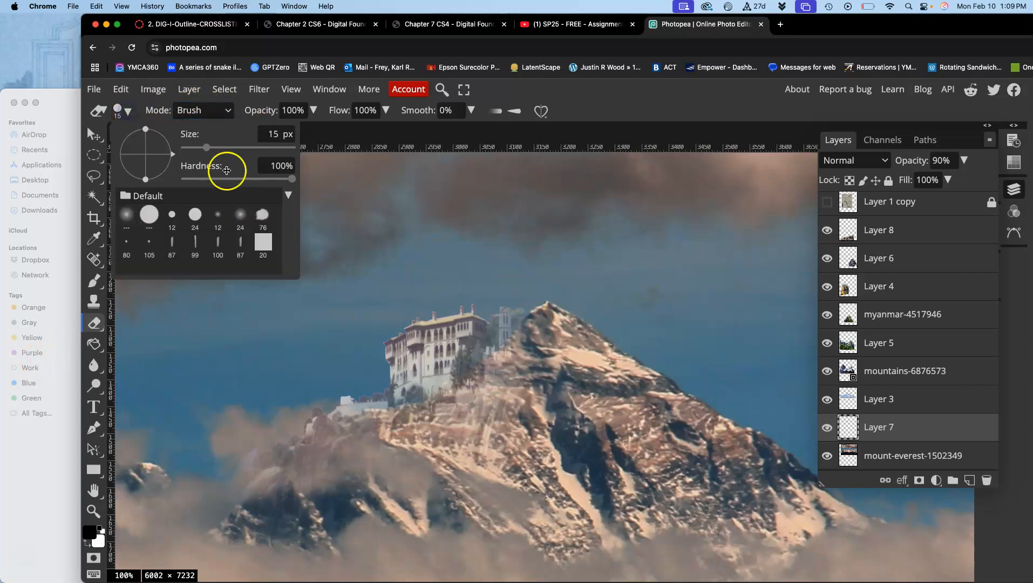
{"action": "left_click_drag", "start_coordinate": [214, 182], "coordinate": [150, 183]}
{"action": "left_click_drag", "start_coordinate": [206, 146], "coordinate": [223, 150]}
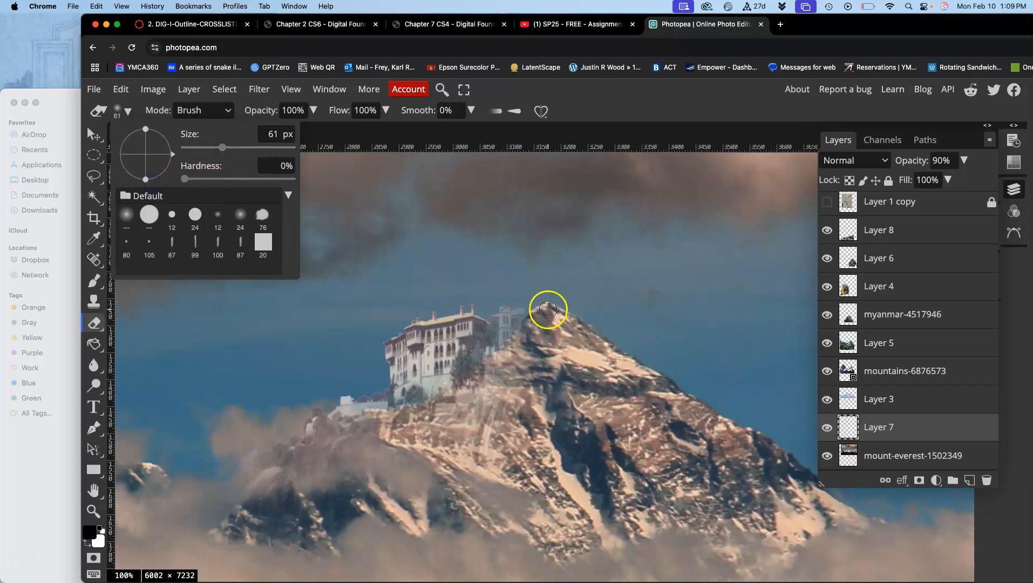
{"action": "left_click", "coordinate": [538, 313]}
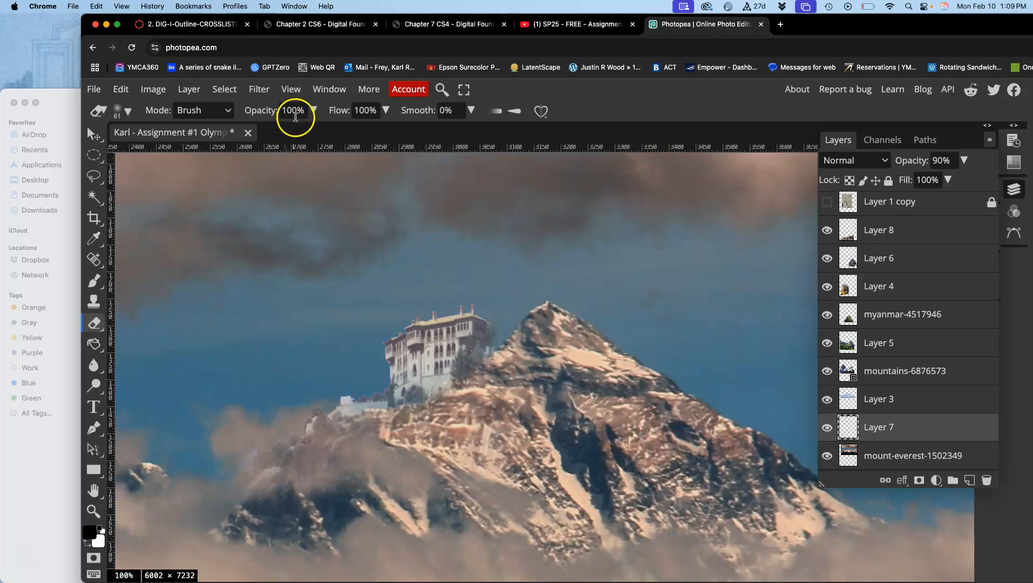
Set the Eraser opacity to 54% and soften the castle's base and low side wall into the mountain on Layer 7.
{"action": "left_click", "coordinate": [313, 110]}
{"action": "left_click_drag", "start_coordinate": [313, 129], "coordinate": [283, 130]}
{"action": "mouse_move", "coordinate": [533, 309]}
{"action": "left_mouse_down"}
{"action": "mouse_move", "coordinate": [502, 381]}
{"action": "mouse_move", "coordinate": [449, 415]}
{"action": "mouse_move", "coordinate": [428, 408]}
{"action": "mouse_move", "coordinate": [457, 413]}
{"action": "left_mouse_up"}
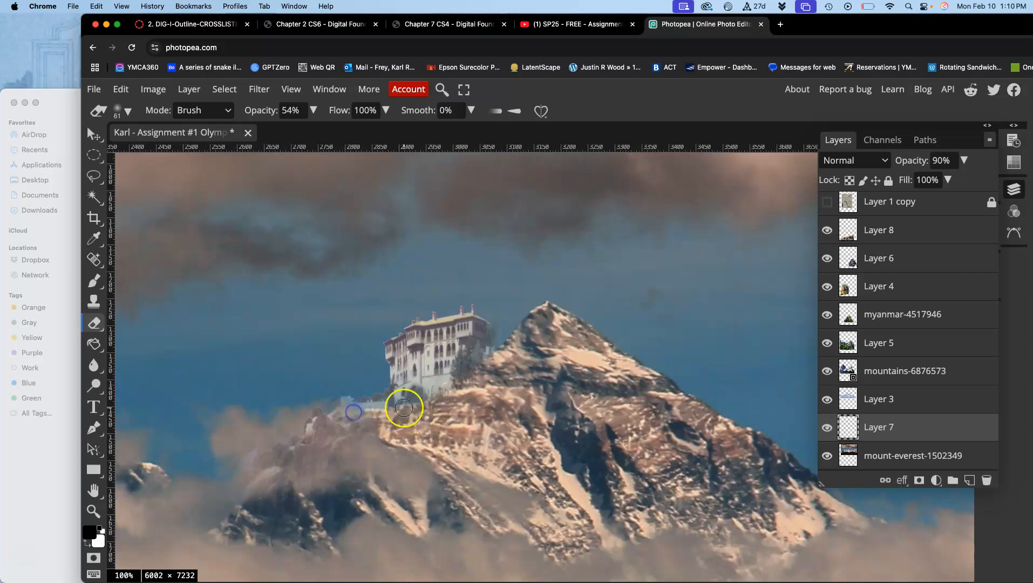
{"action": "left_click_drag", "start_coordinate": [367, 406], "coordinate": [377, 406]}
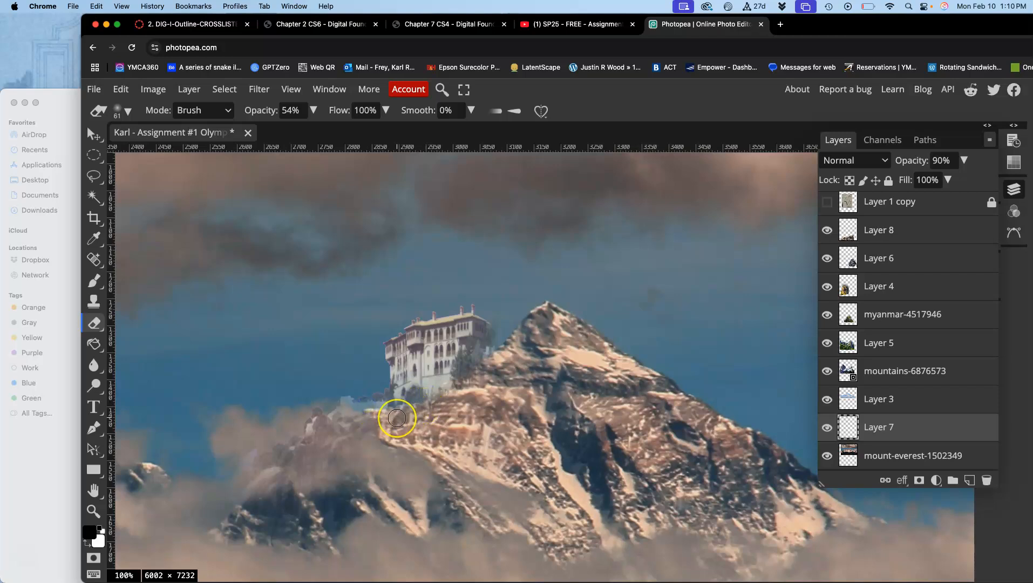
Compare the whole composite in its originally opened history state with the latest Eraser state.
{"action": "scroll", "coordinate": [388, 456], "scroll_direction": "down", "scroll_amount": 3}
{"action": "scroll", "coordinate": [388, 457], "scroll_direction": "right", "scroll_amount": 2}
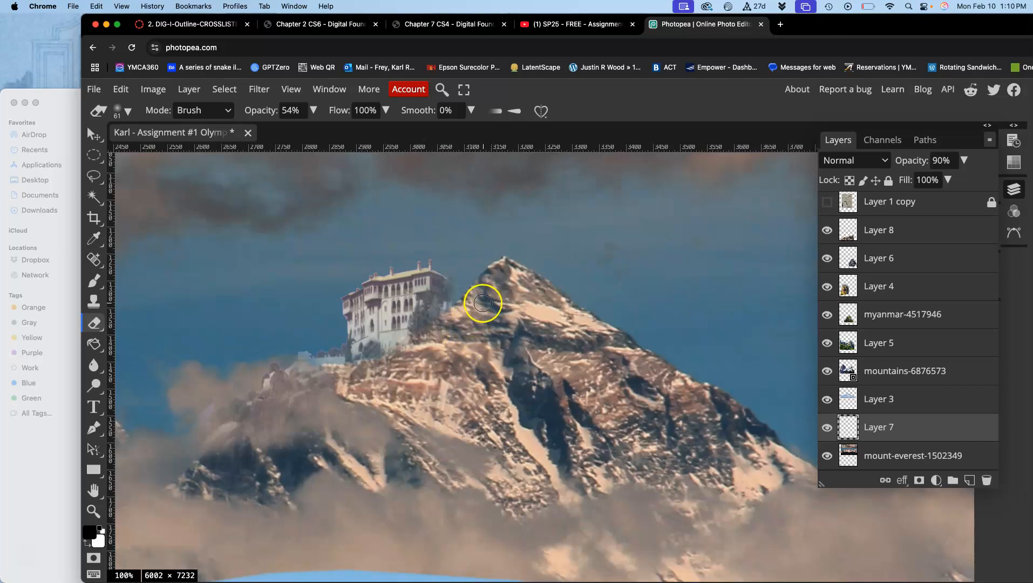
{"action": "scroll", "coordinate": [474, 312], "scroll_direction": "down", "scroll_amount": 3}
{"action": "scroll", "coordinate": [475, 312], "scroll_direction": "right", "scroll_amount": 2}
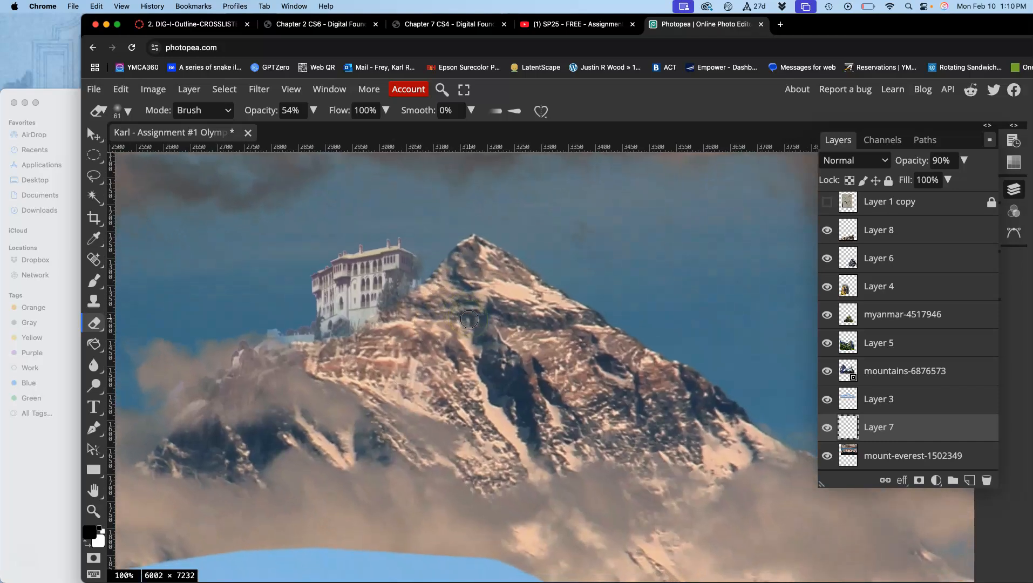
{"action": "scroll", "coordinate": [469, 318], "scroll_direction": "down", "scroll_amount": 3}
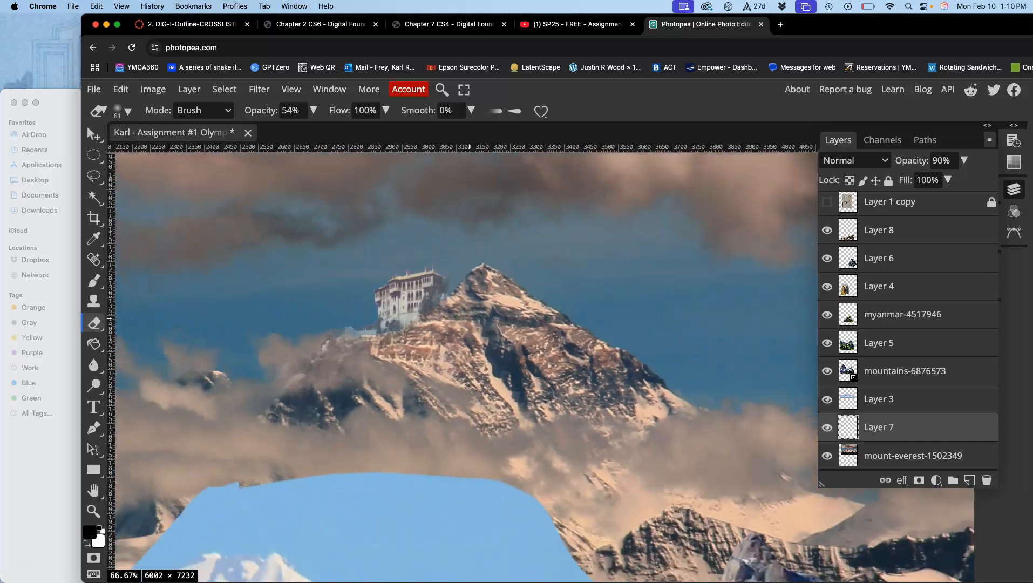
{"action": "scroll", "coordinate": [469, 319], "scroll_direction": "down", "scroll_amount": 3}
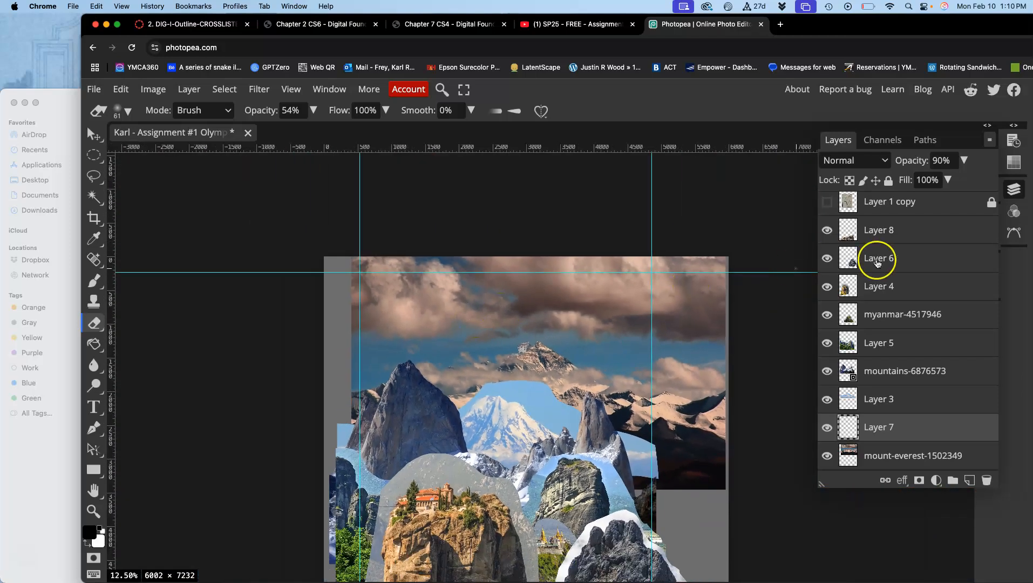
{"action": "left_click", "coordinate": [1012, 140]}
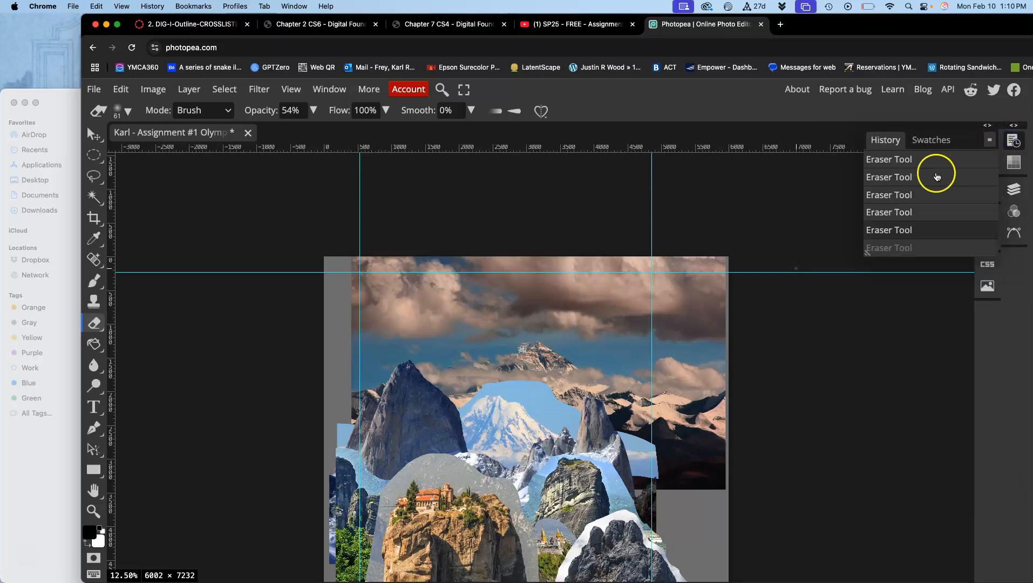
{"action": "scroll", "coordinate": [936, 177], "scroll_direction": "up", "scroll_amount": 10}
{"action": "left_click", "coordinate": [902, 161]}
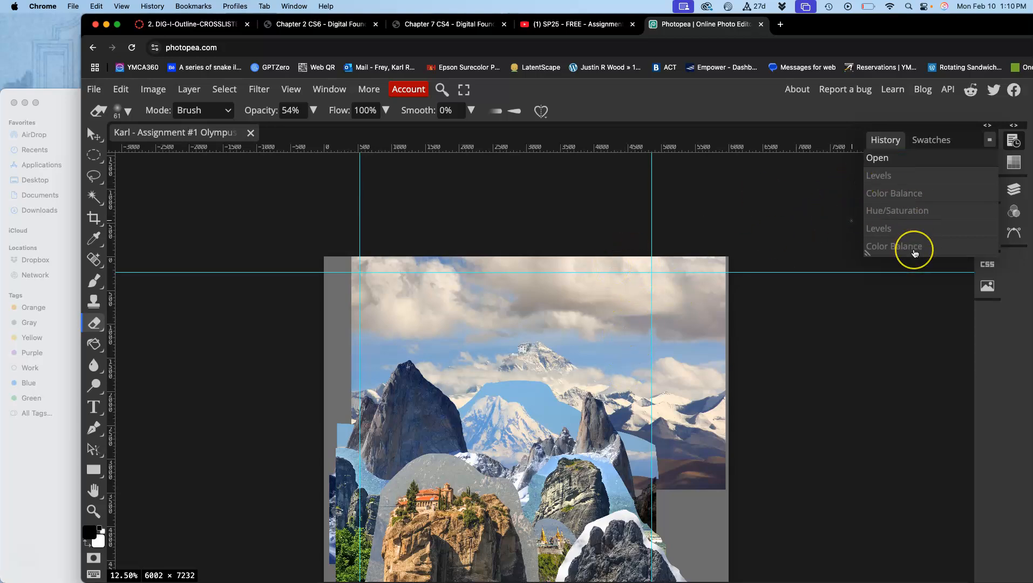
{"action": "scroll", "coordinate": [914, 252], "scroll_direction": "down", "scroll_amount": 10}
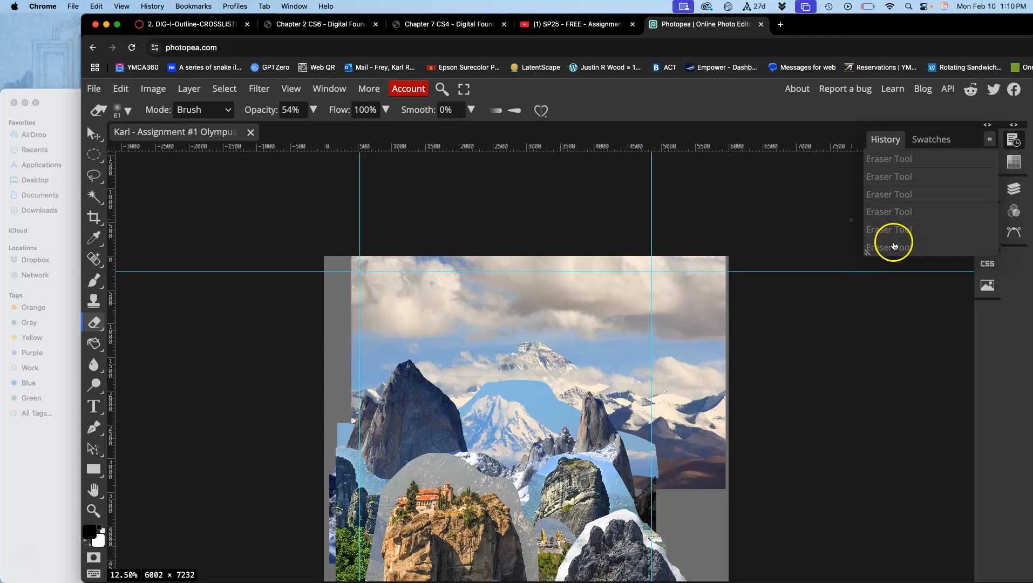
{"action": "left_click", "coordinate": [893, 245]}
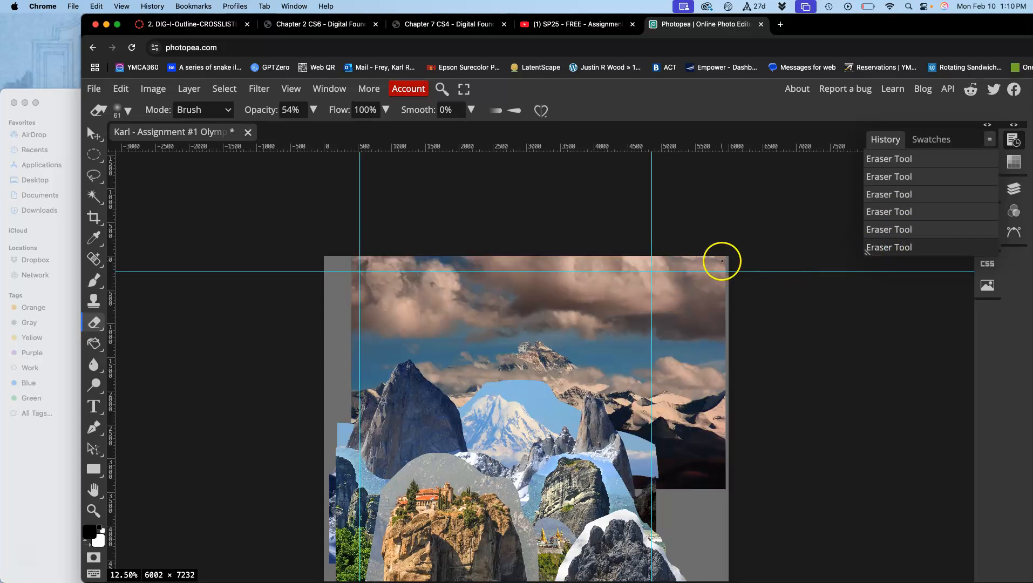
Select Layer 3 and toggle its visibility off and on to identify its part of the composite.
{"action": "left_click", "coordinate": [1015, 187]}
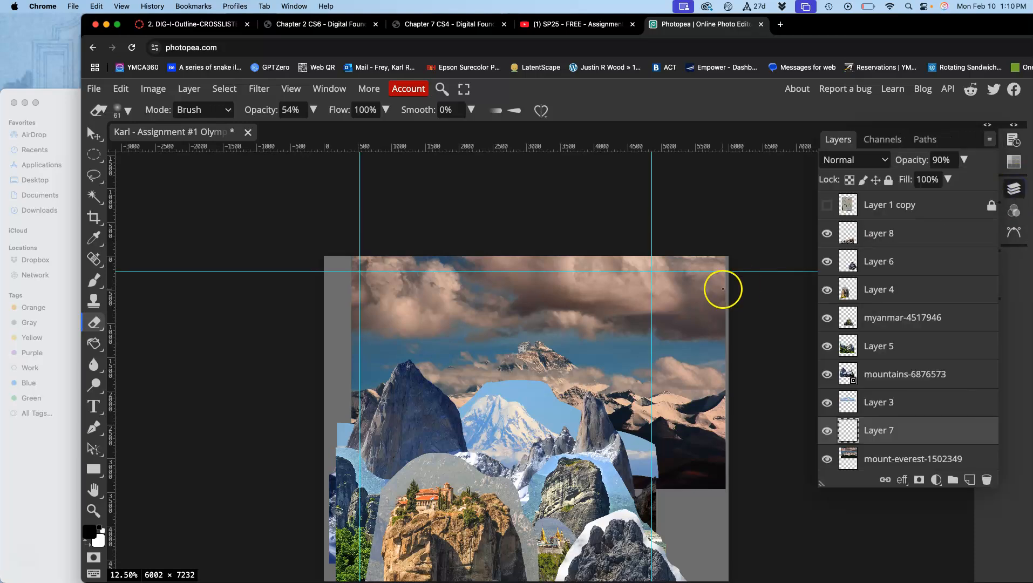
{"action": "left_click", "coordinate": [863, 402]}
{"action": "left_click", "coordinate": [827, 402]}
{"action": "left_click", "coordinate": [827, 401]}
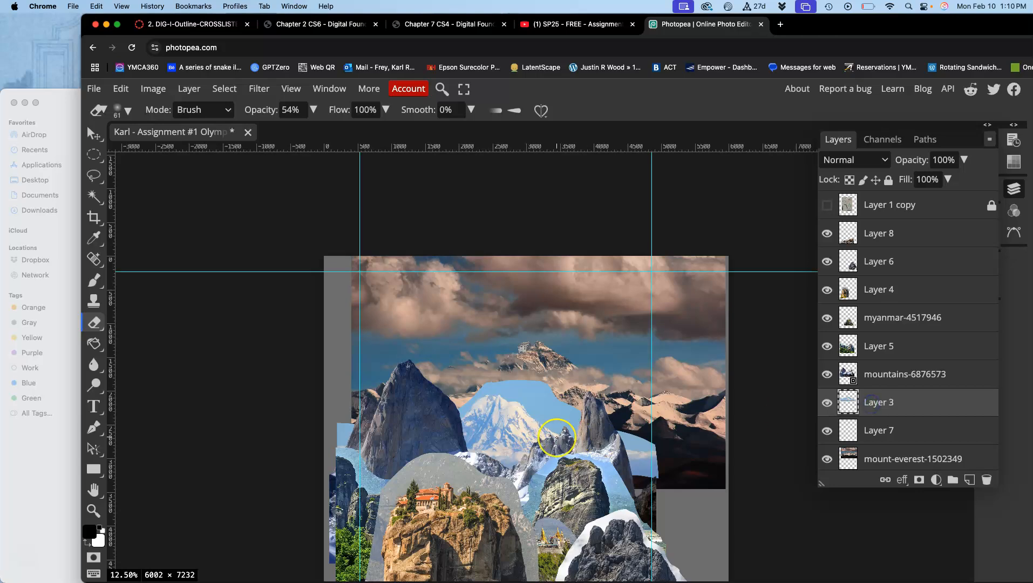
Darken Layer 3 with a Levels adjustment, setting the RGB midtone input to 0.38 and raising the output black level slightly.
{"action": "scroll", "coordinate": [556, 437], "scroll_direction": "up", "scroll_amount": 5}
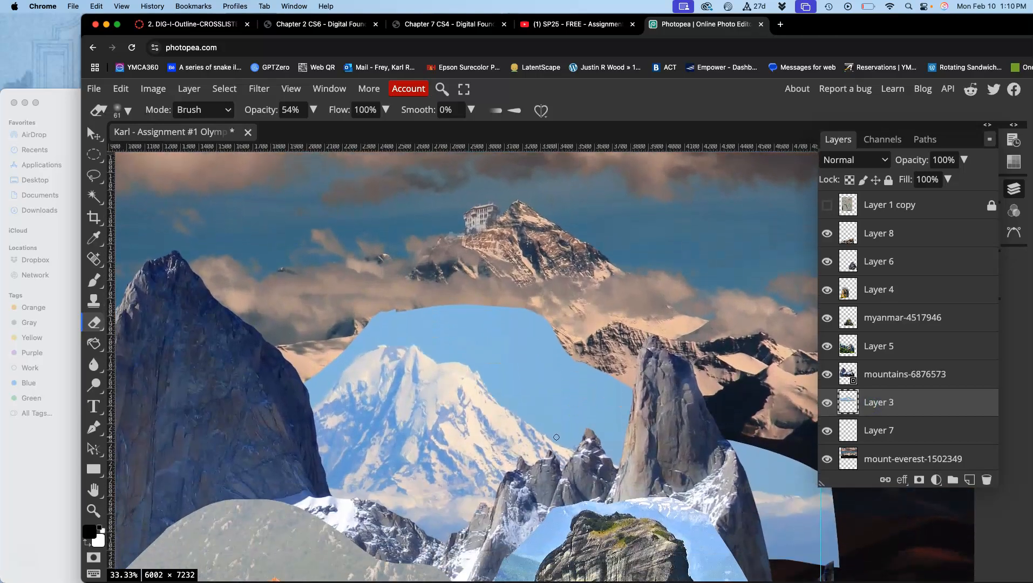
{"action": "scroll", "coordinate": [556, 437], "scroll_direction": "down", "scroll_amount": 4}
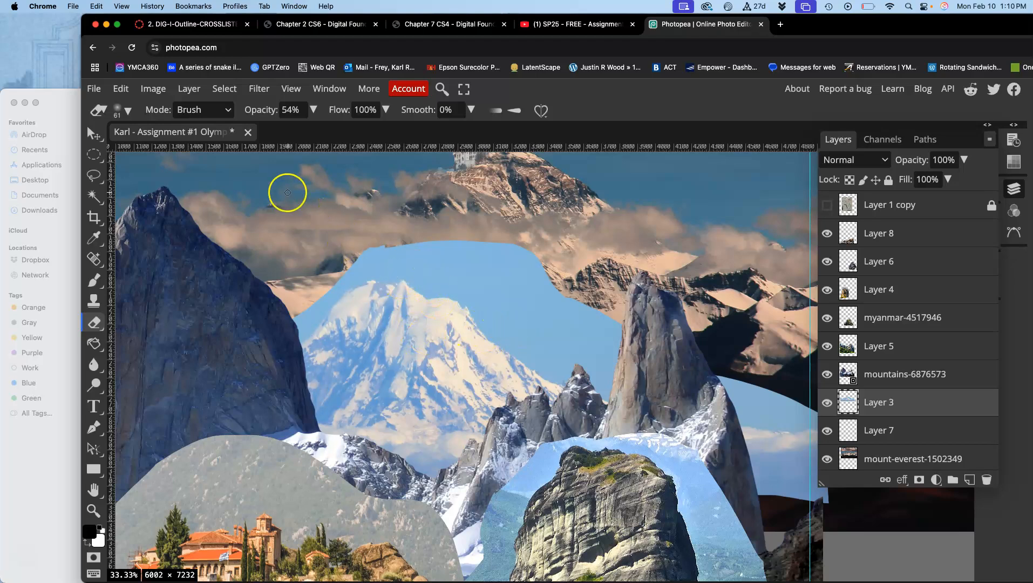
{"action": "left_click", "coordinate": [152, 88]}
{"action": "mouse_move", "coordinate": [253, 132]}
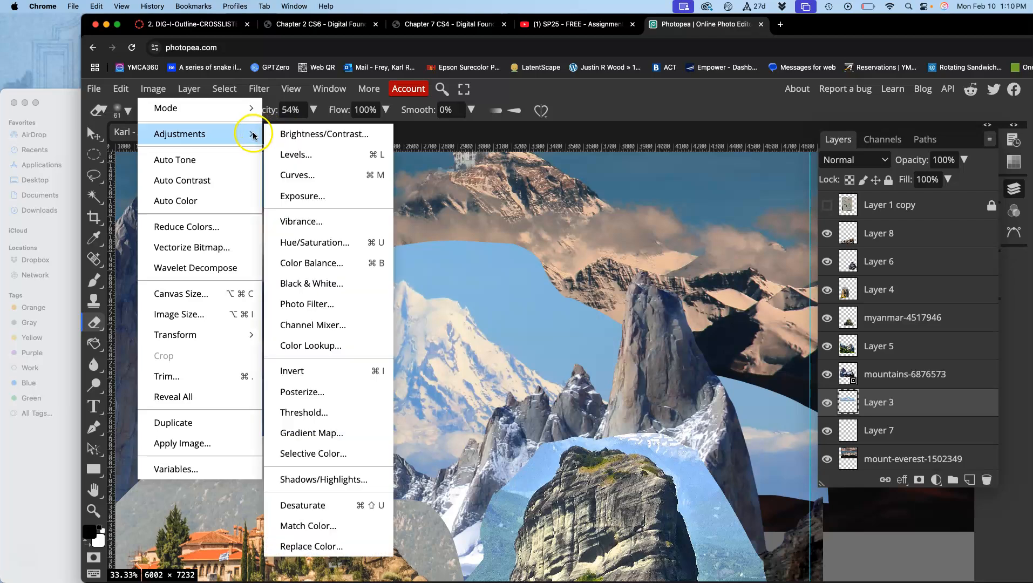
{"action": "left_click", "coordinate": [284, 155]}
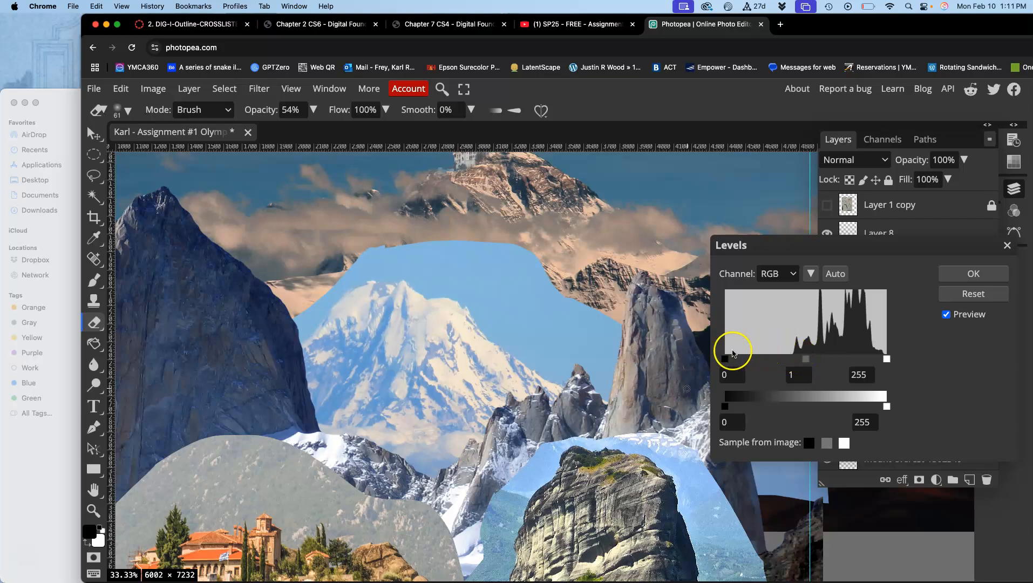
{"action": "left_click_drag", "start_coordinate": [807, 360], "coordinate": [838, 361]}
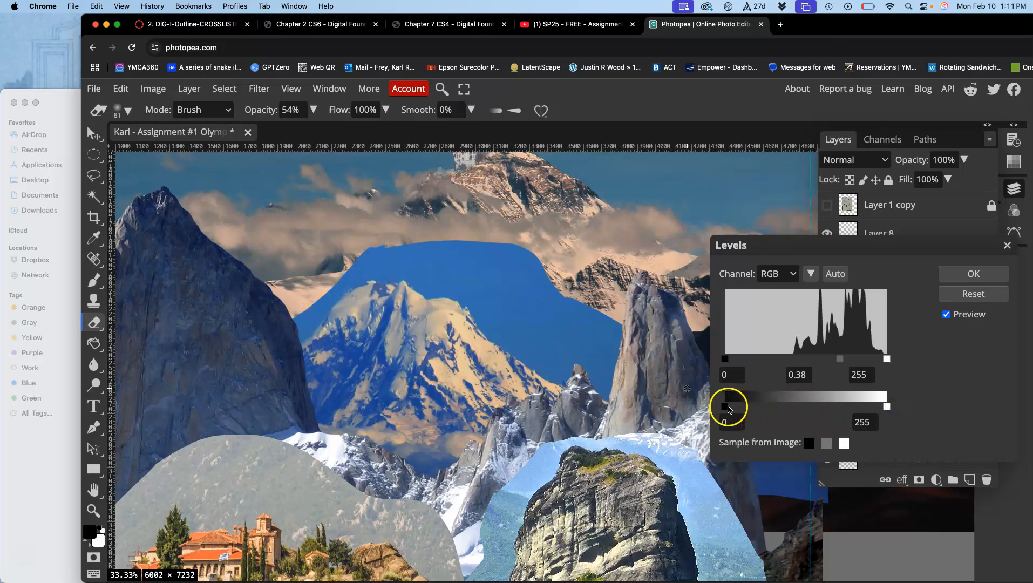
{"action": "left_click_drag", "start_coordinate": [729, 408], "coordinate": [737, 408]}
{"action": "left_click", "coordinate": [969, 275]}
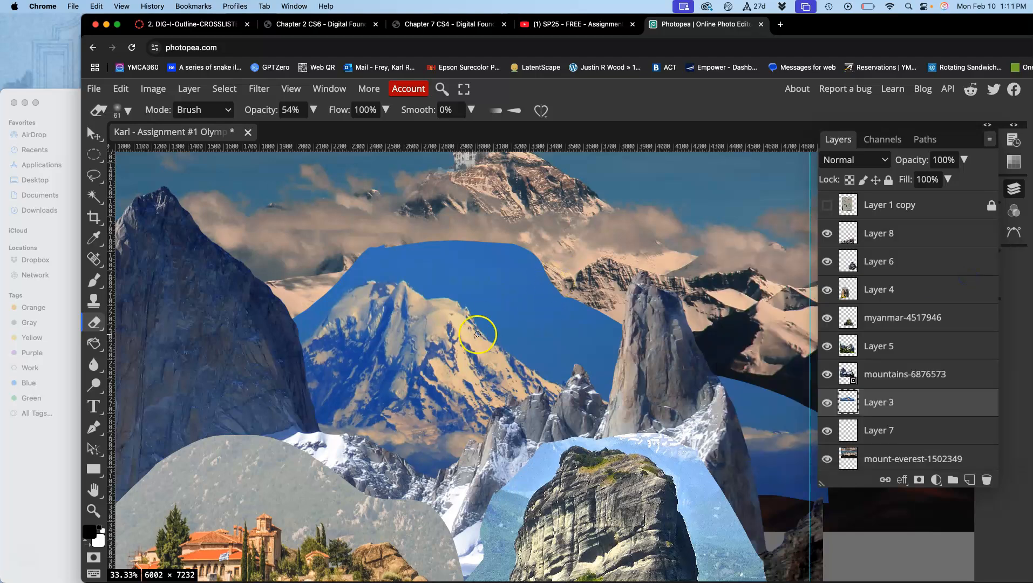
Start a Color Balance adjustment on Layer 3.
{"action": "scroll", "coordinate": [486, 318], "scroll_direction": "up", "scroll_amount": 3}
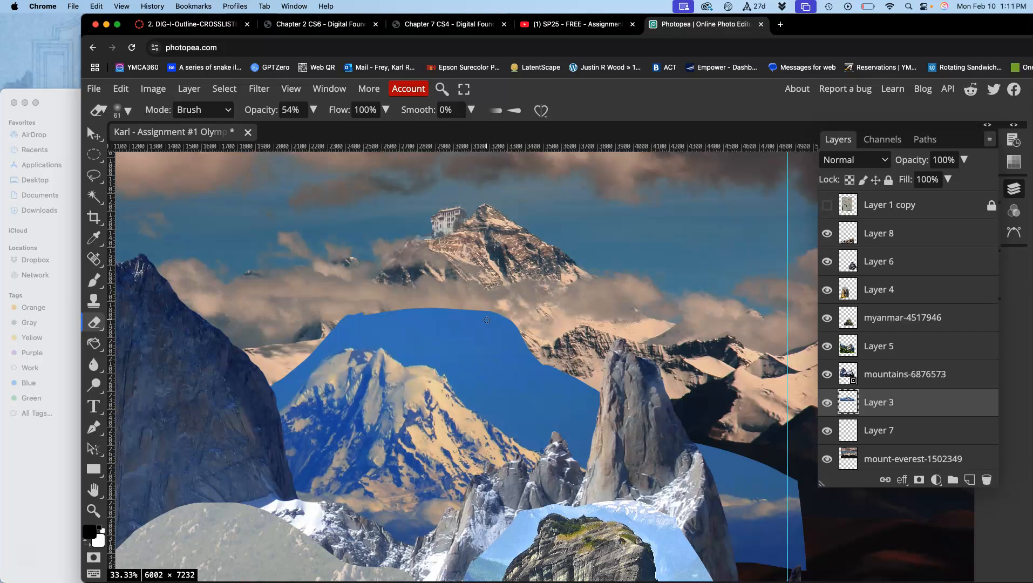
{"action": "left_click", "coordinate": [153, 89]}
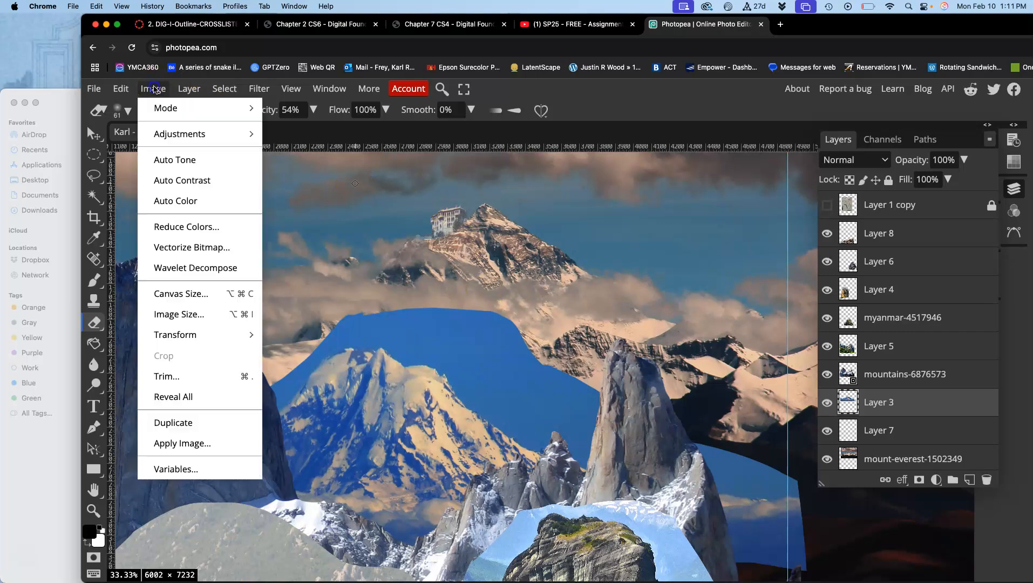
{"action": "mouse_move", "coordinate": [165, 132]}
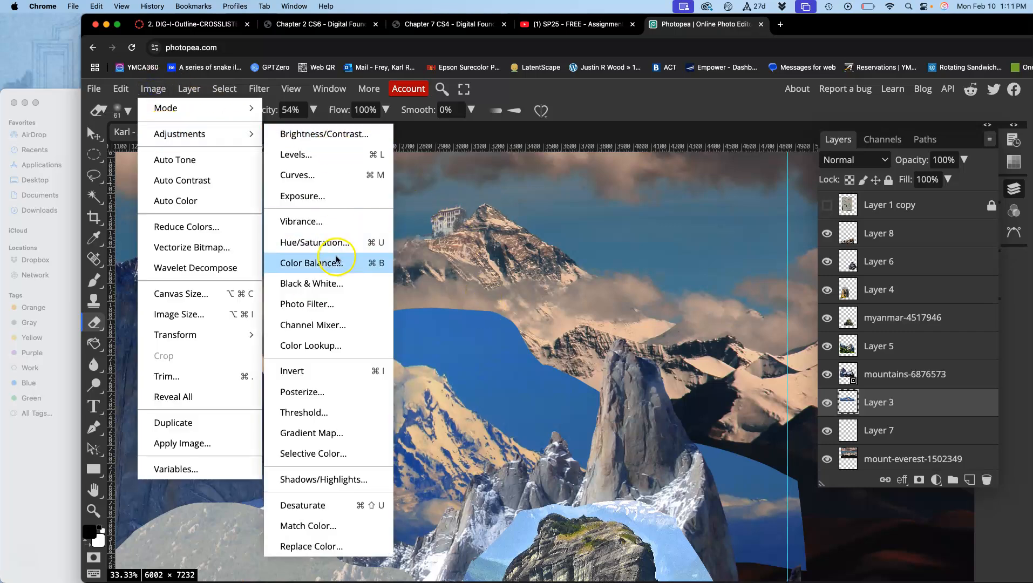